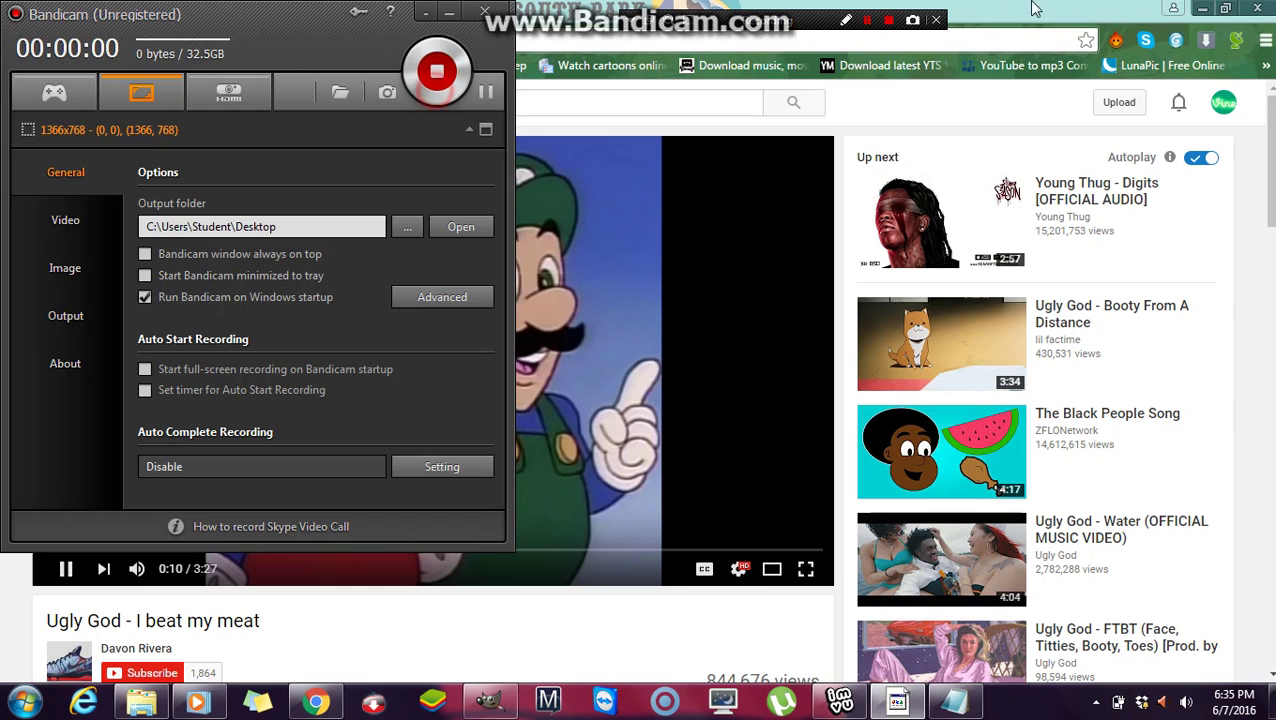
Step: Play the three-frame BANG animation in GIMP's Filters > Animation > Playback preview
left_click(1203, 9)
left_click(1203, 9)
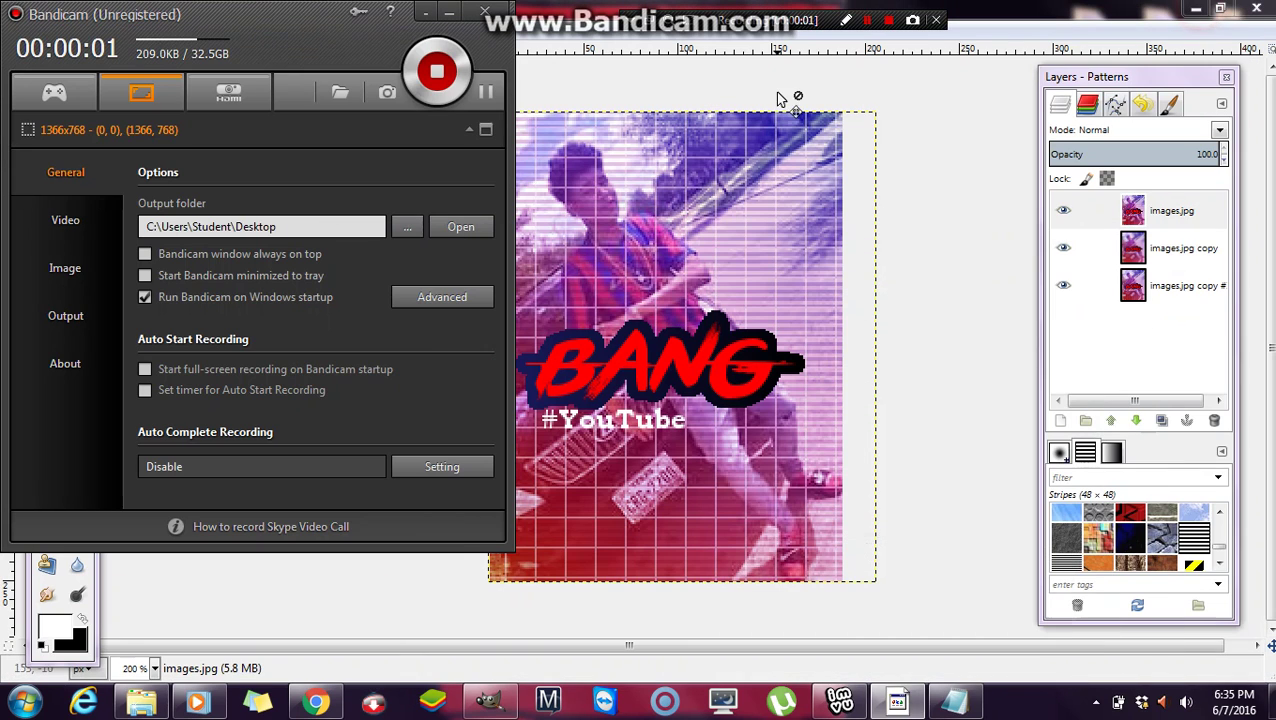
left_click(447, 15)
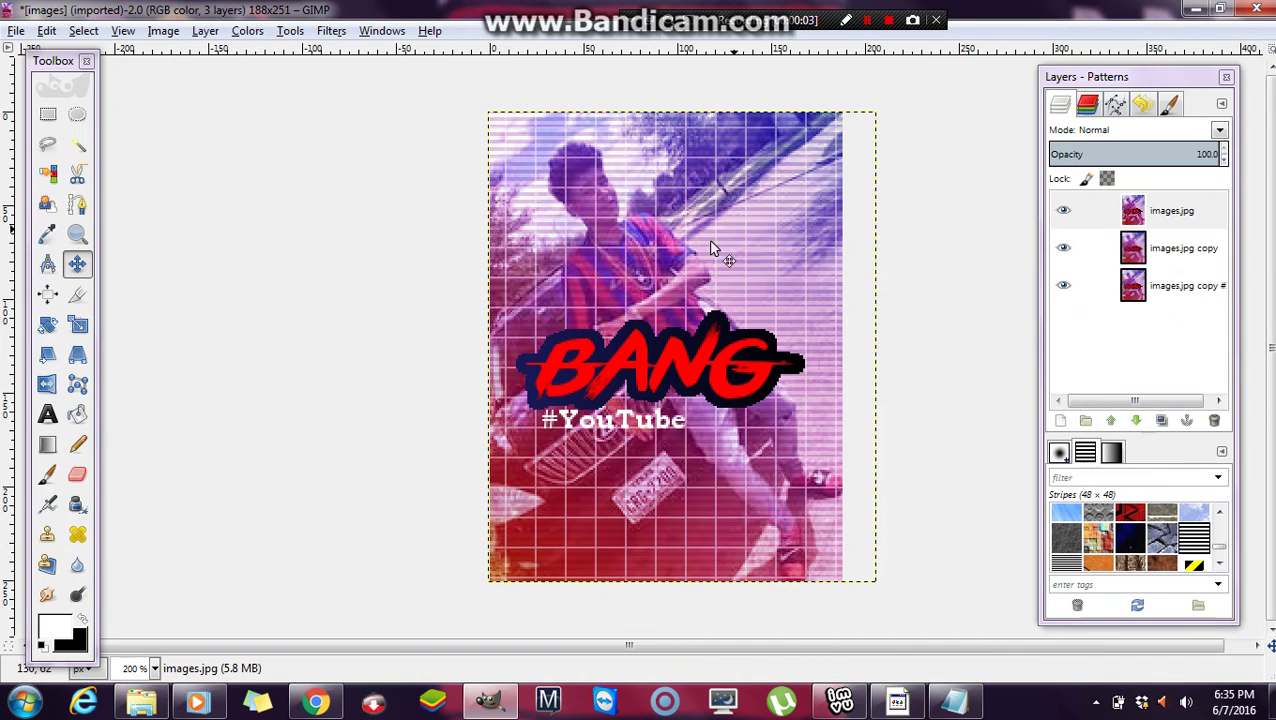
key("XF86AudioRaiseVolume")
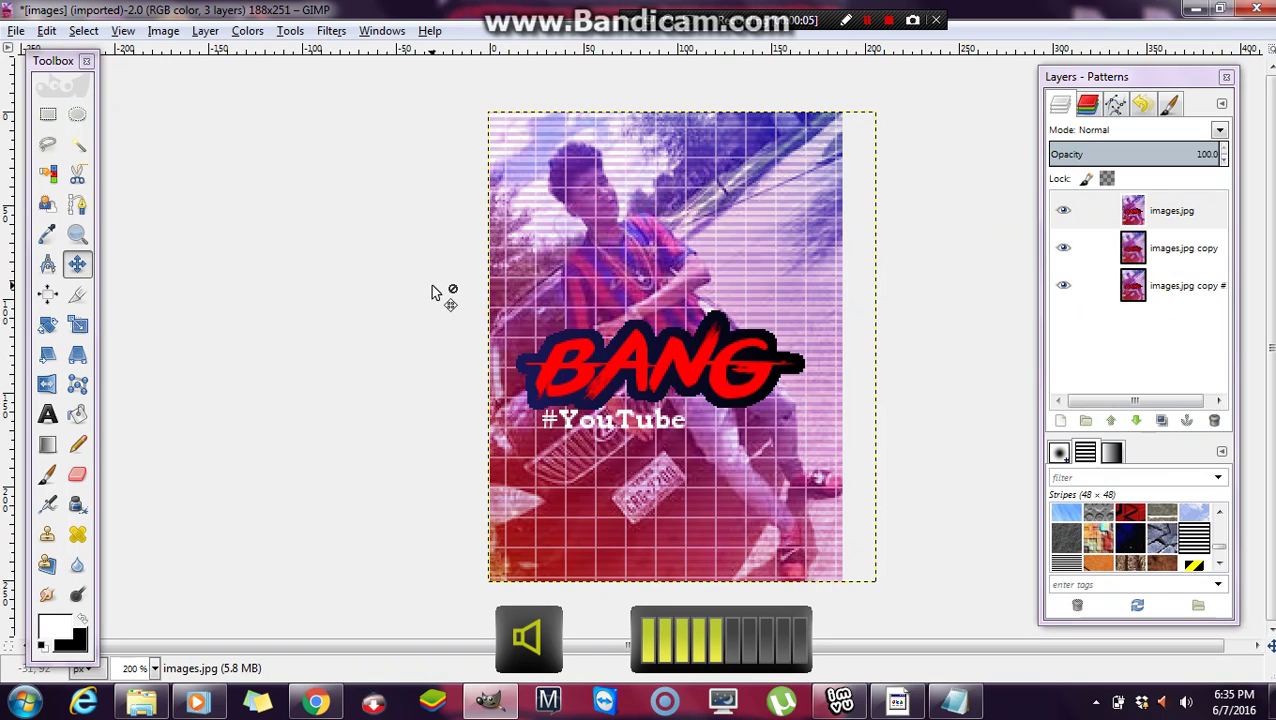
left_click(331, 31)
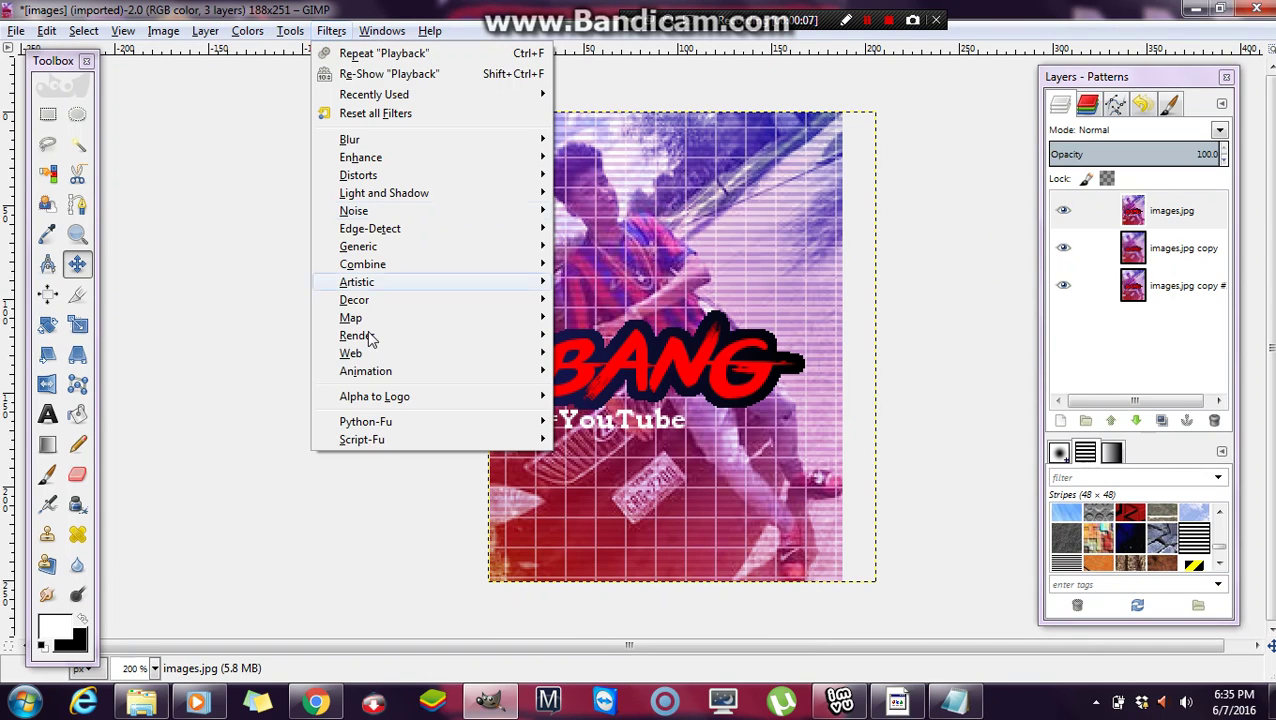
mouse_move(365, 371)
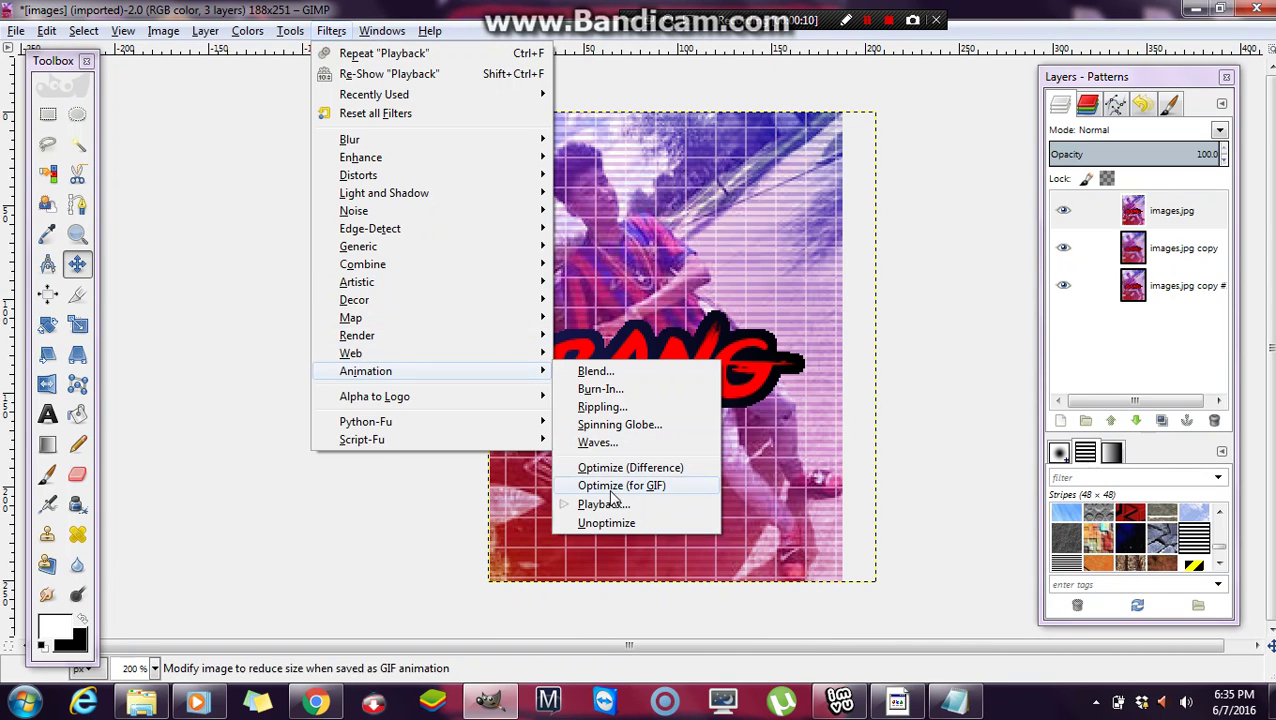
left_click(540, 502)
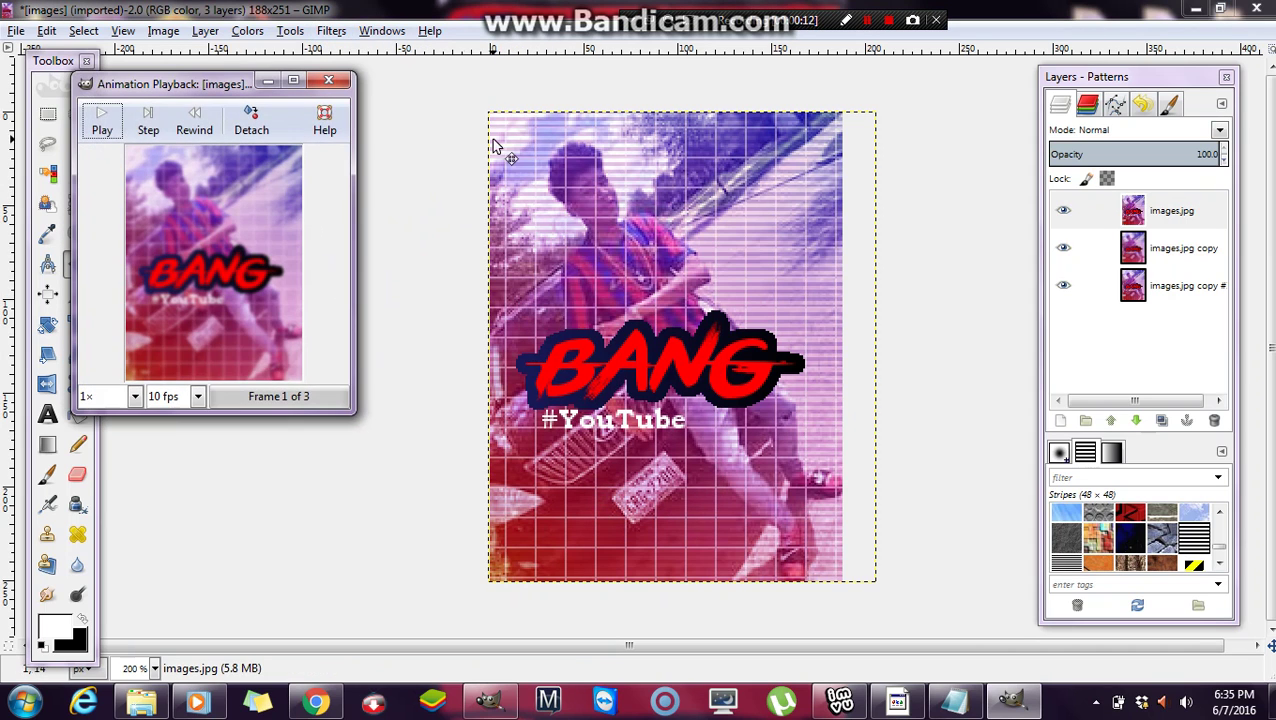
left_click(101, 128)
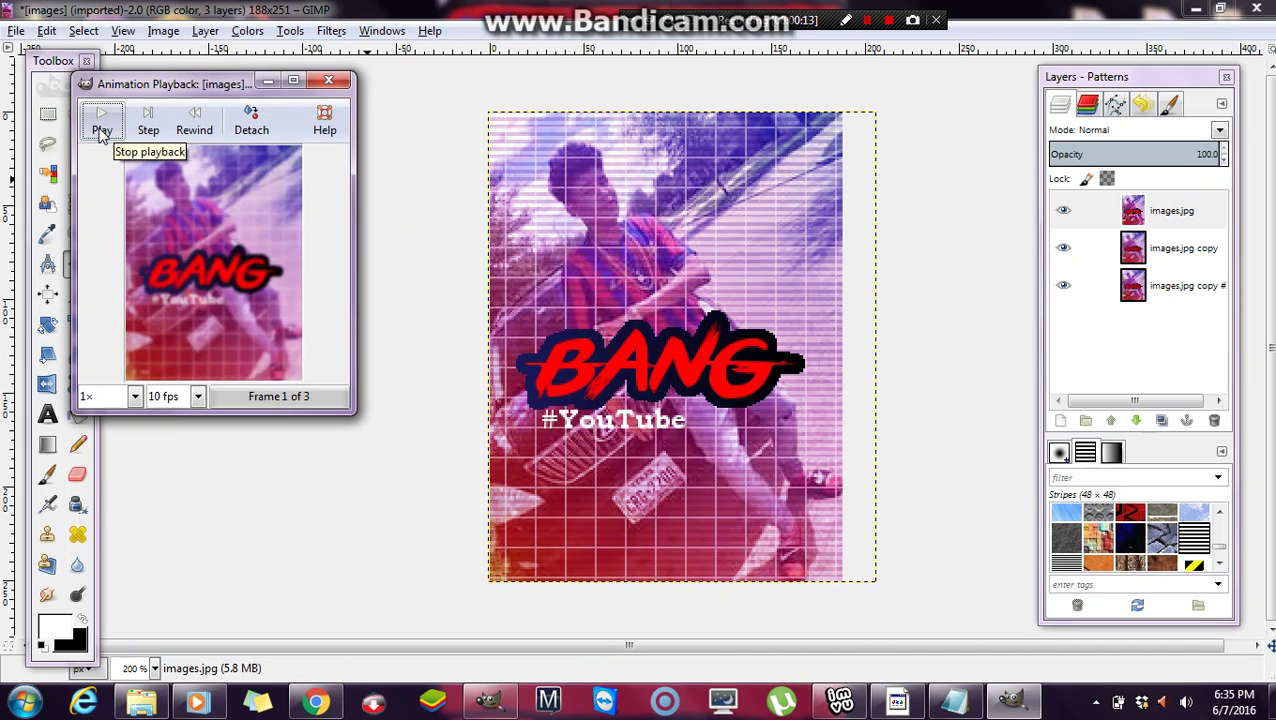
Step: Close the playback preview, hide the docks, and close the BANG image
left_click(333, 87)
key("Tab")
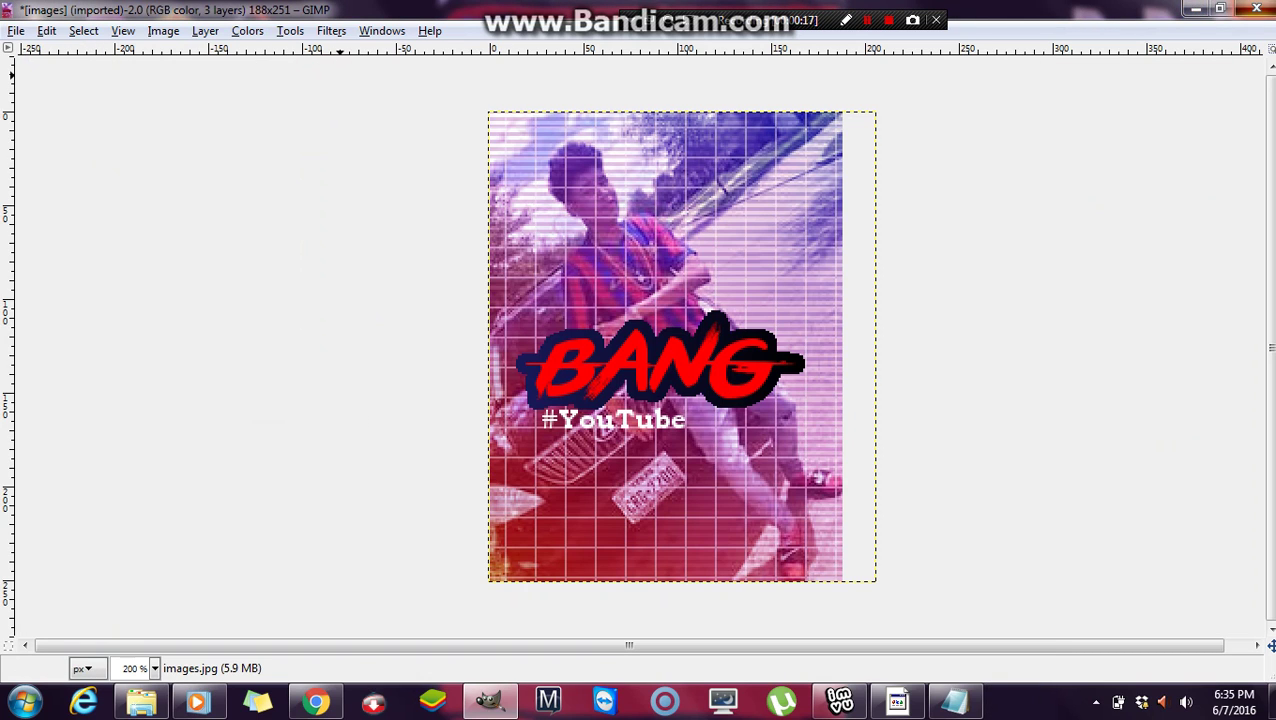
key("ctrl+w")
Step: Discard the unsaved GIMP image and switch to Chrome
left_click(632, 457)
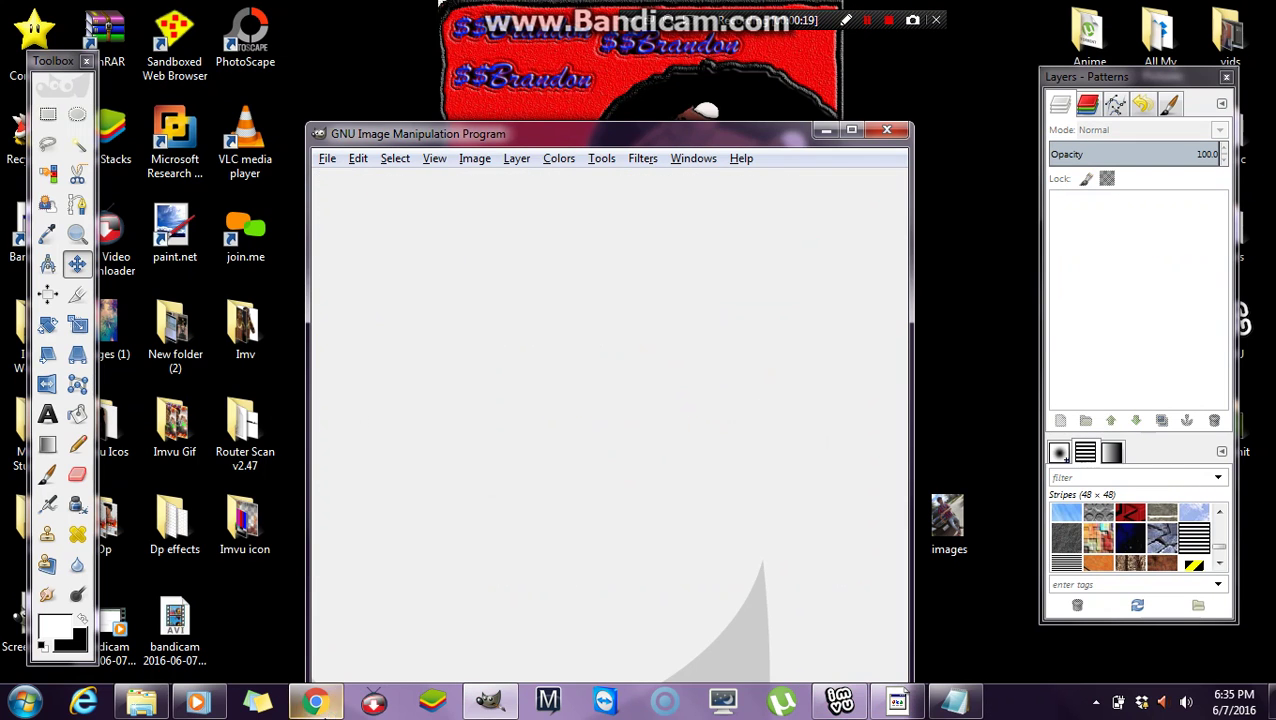
key("alt+Tab")
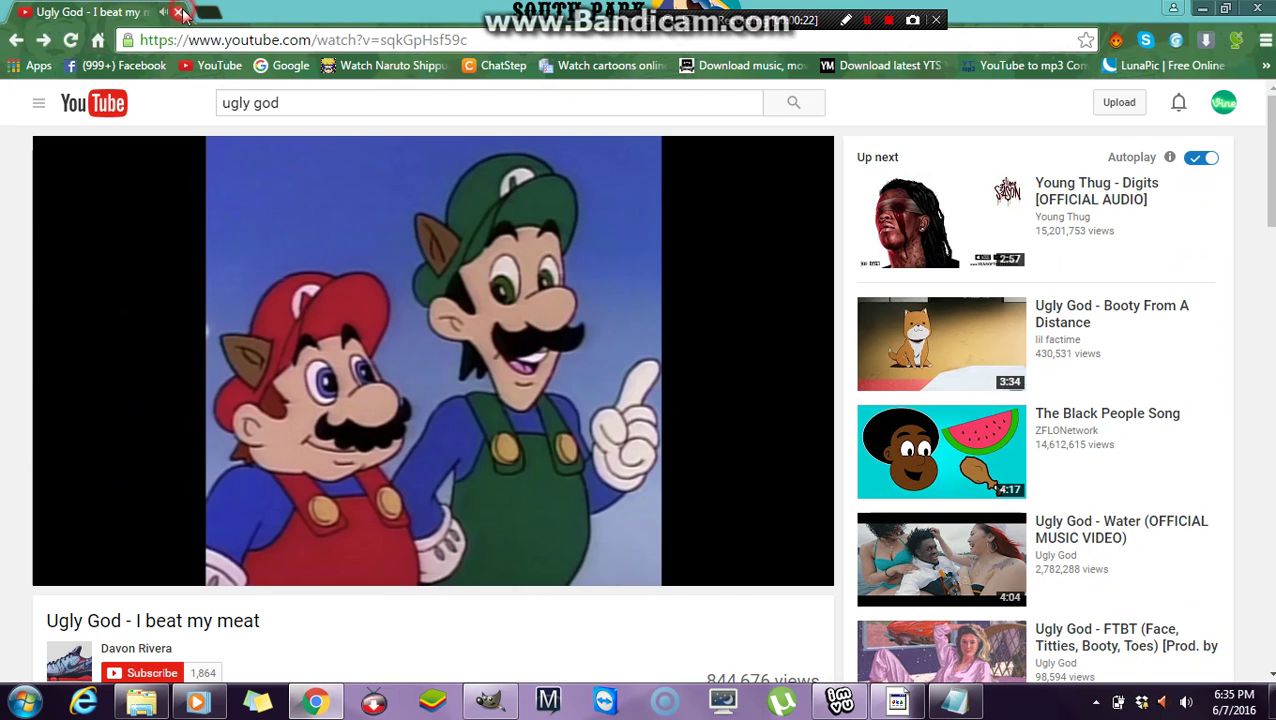
left_click(178, 12)
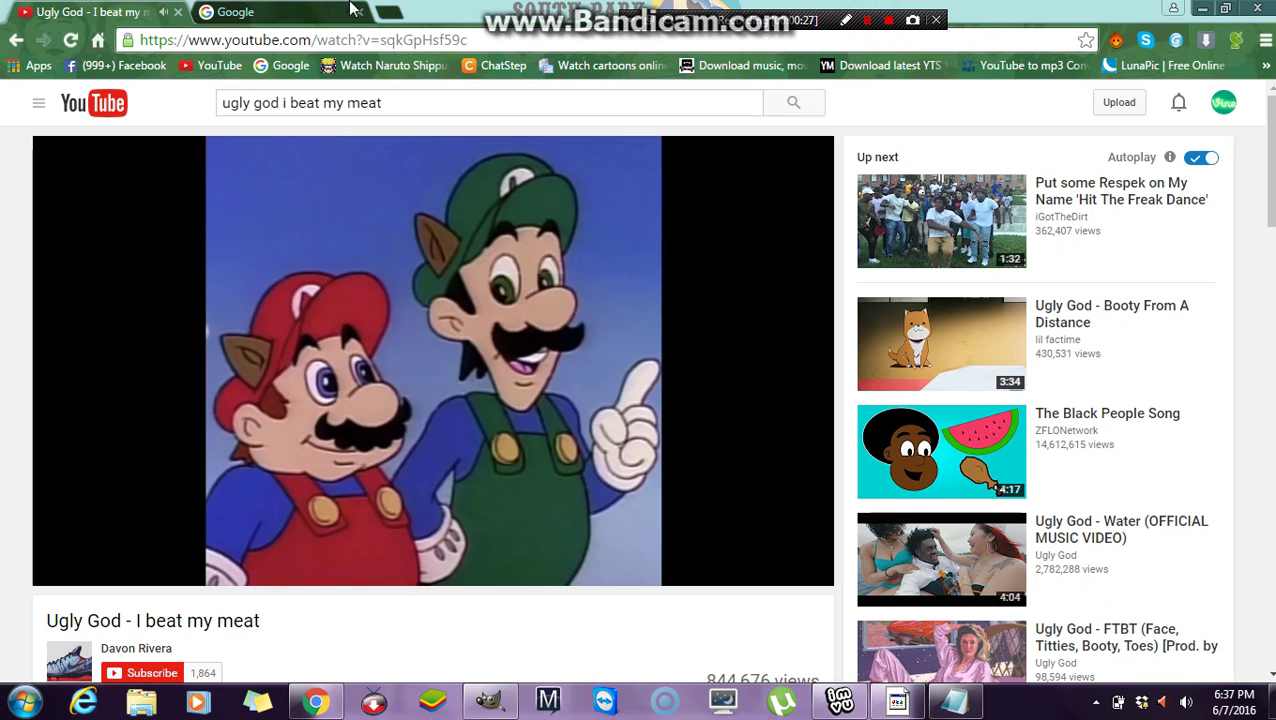
Step: Search Google for 'Trill sammy' and copy the first image result
left_click(240, 12)
type("T")
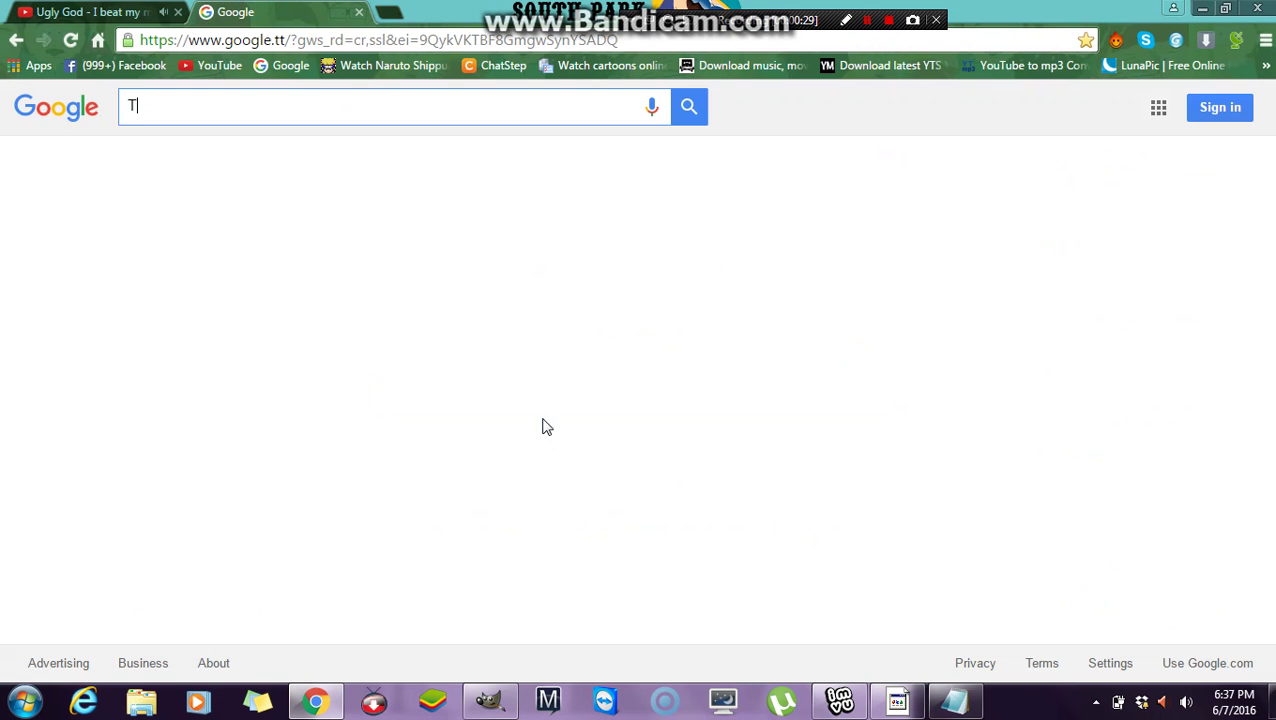
type("rill sammy")
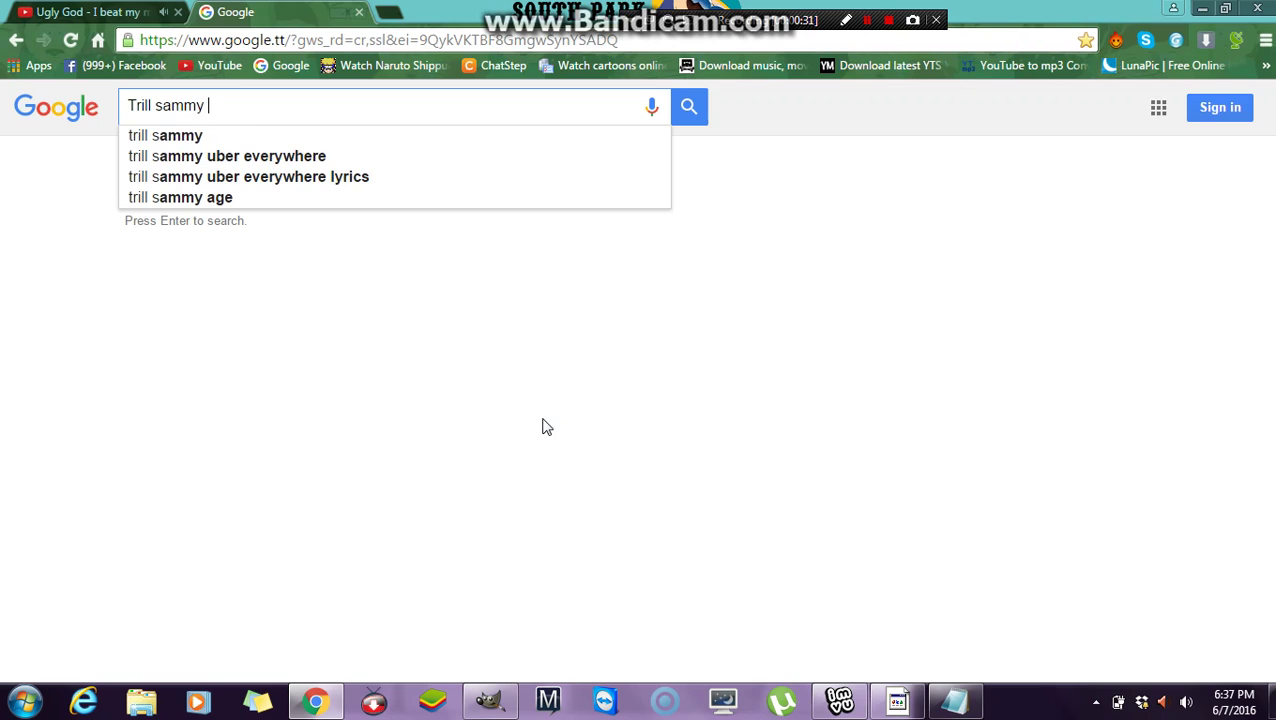
left_click(687, 120)
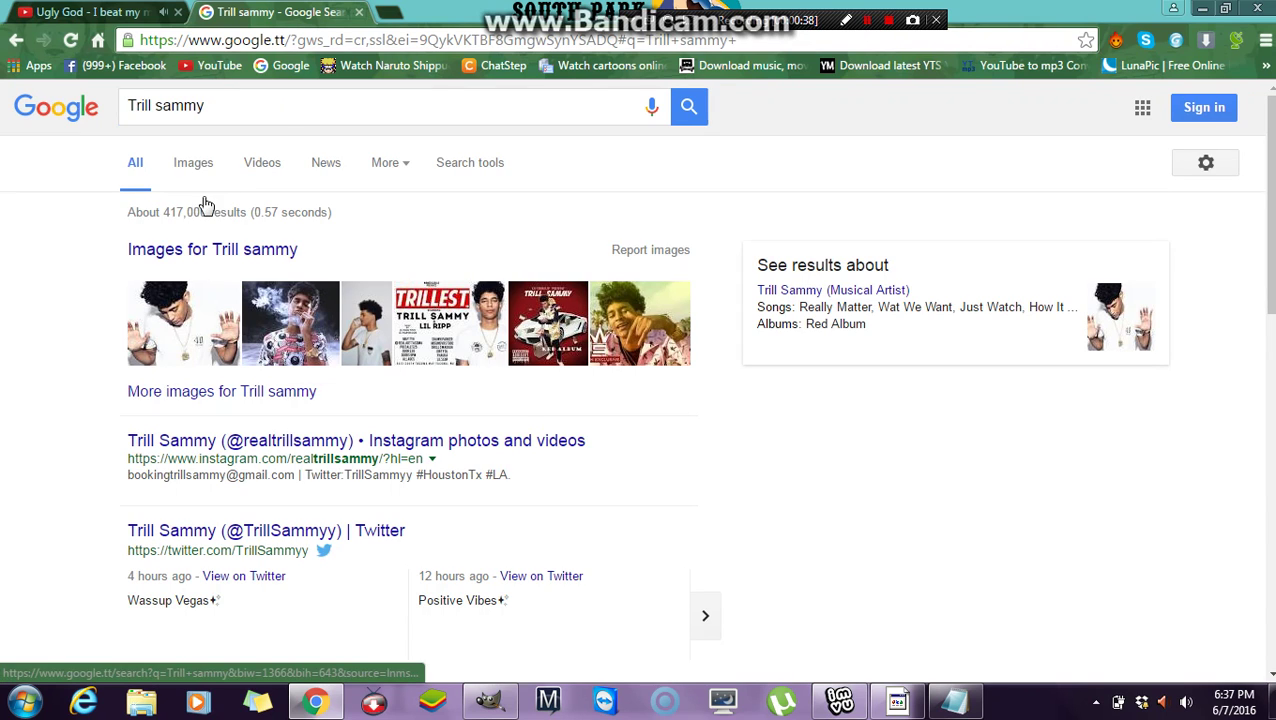
right_click(203, 333)
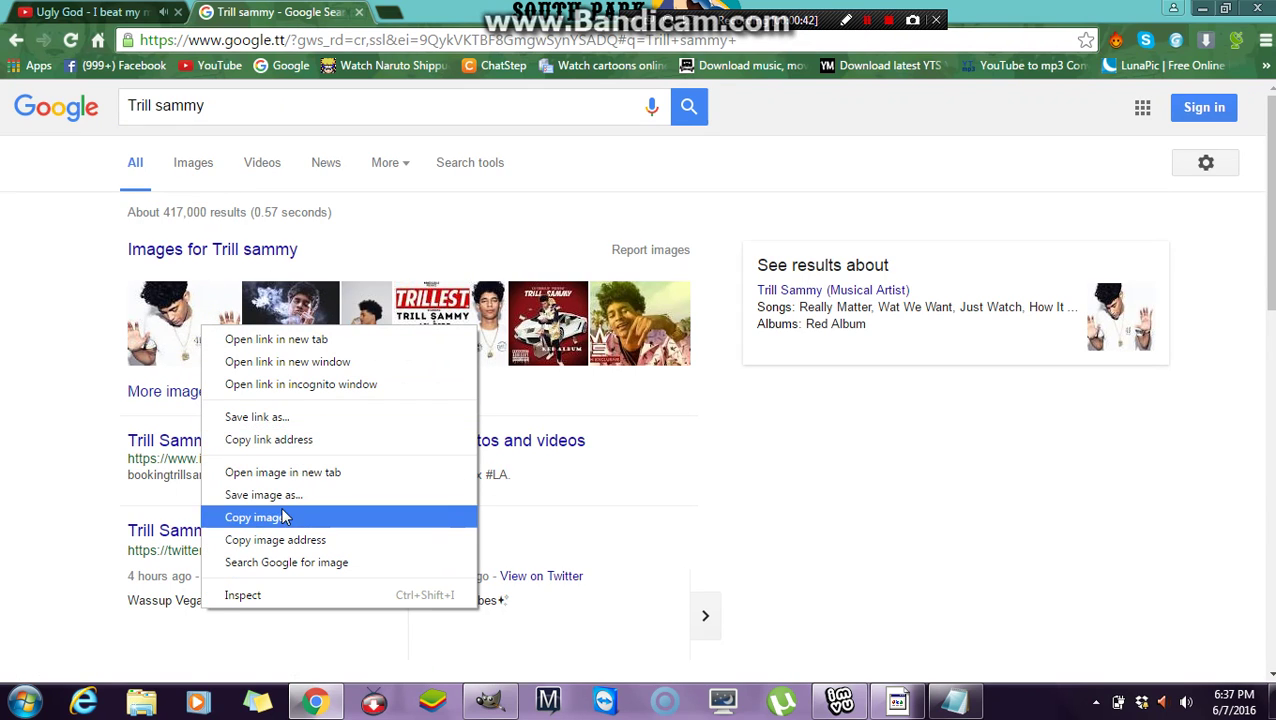
left_click(1210, 9)
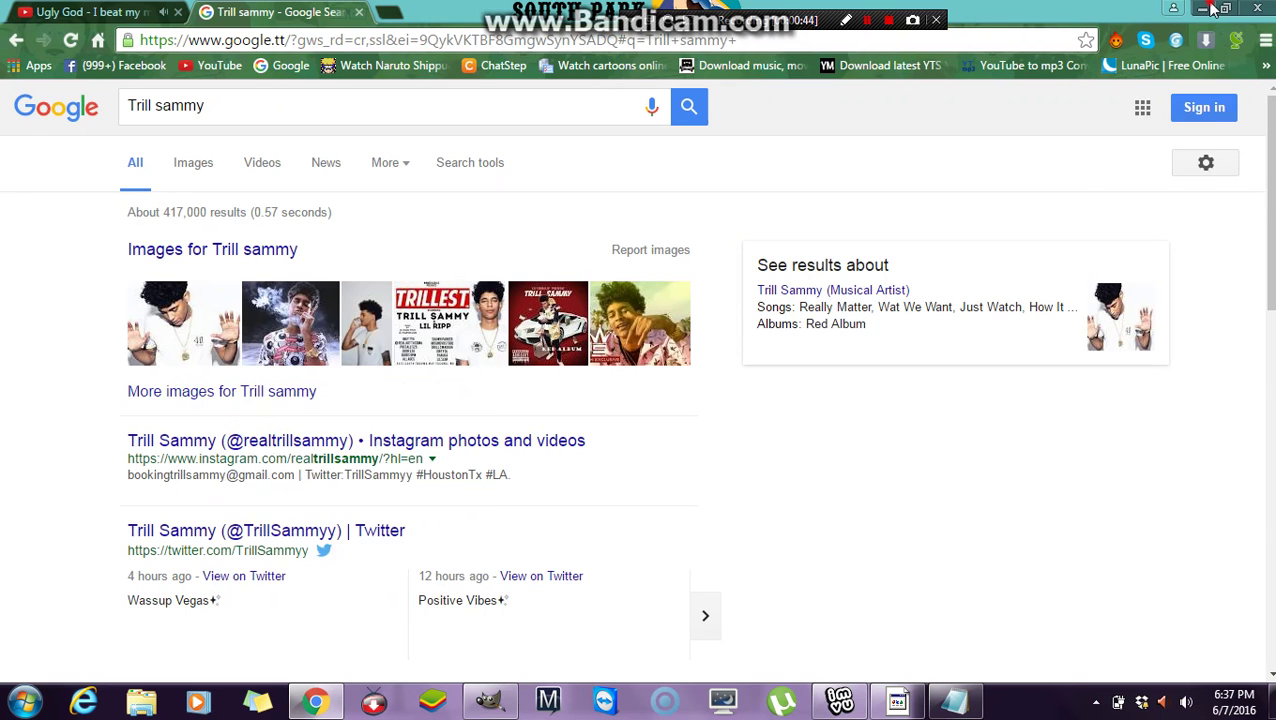
Step: Open the images photo in GIMP and add a new transparent layer above it
left_click_drag(948, 515, 645, 400)
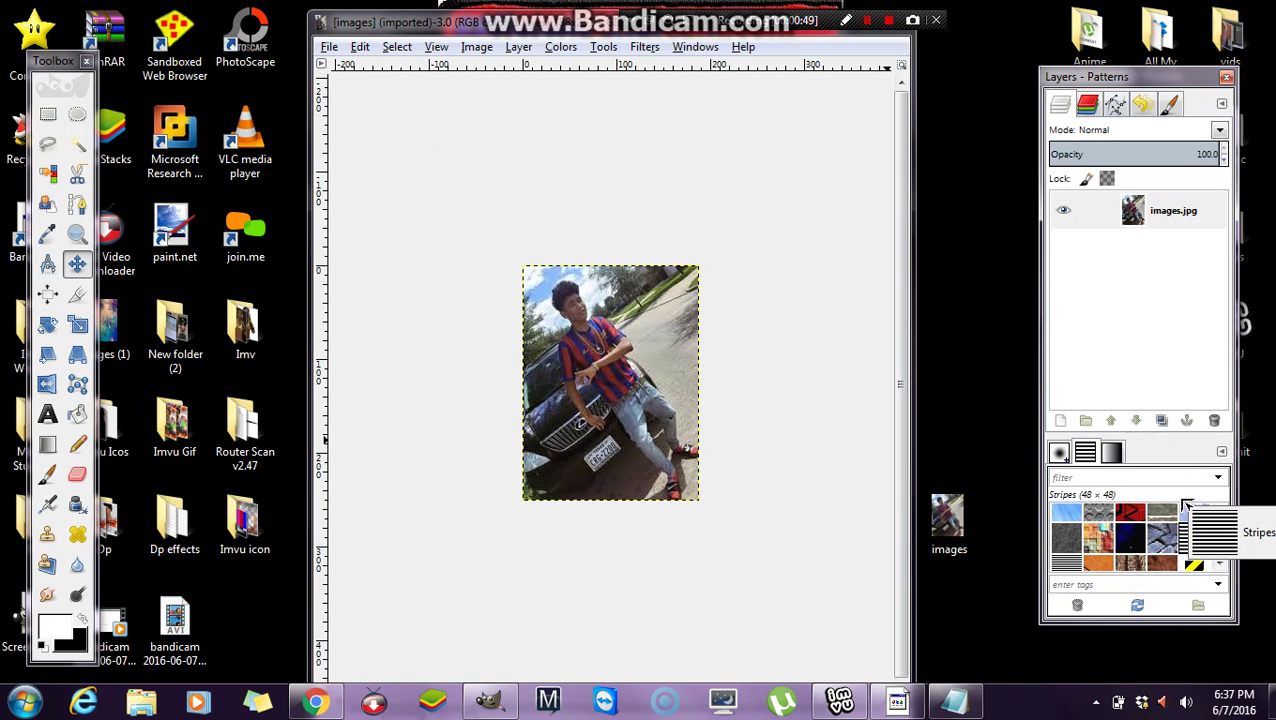
left_click_drag(1207, 541, 1183, 517)
left_click(1063, 422)
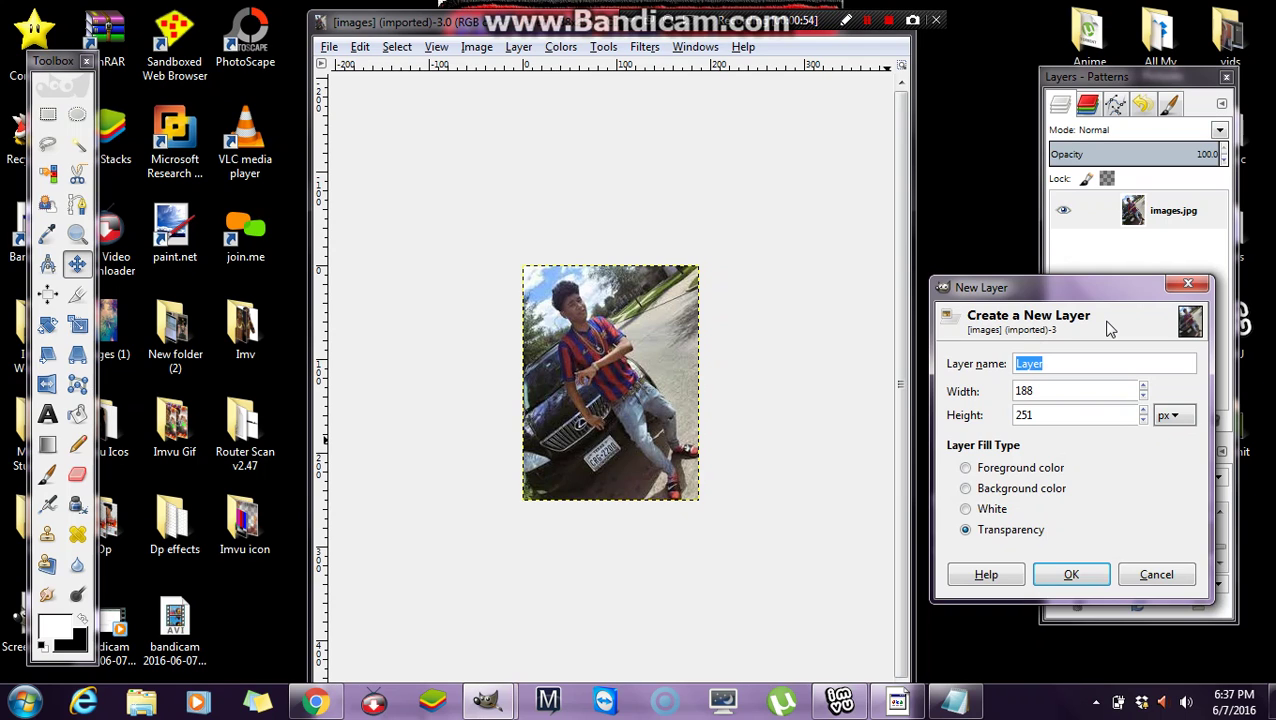
key("Return")
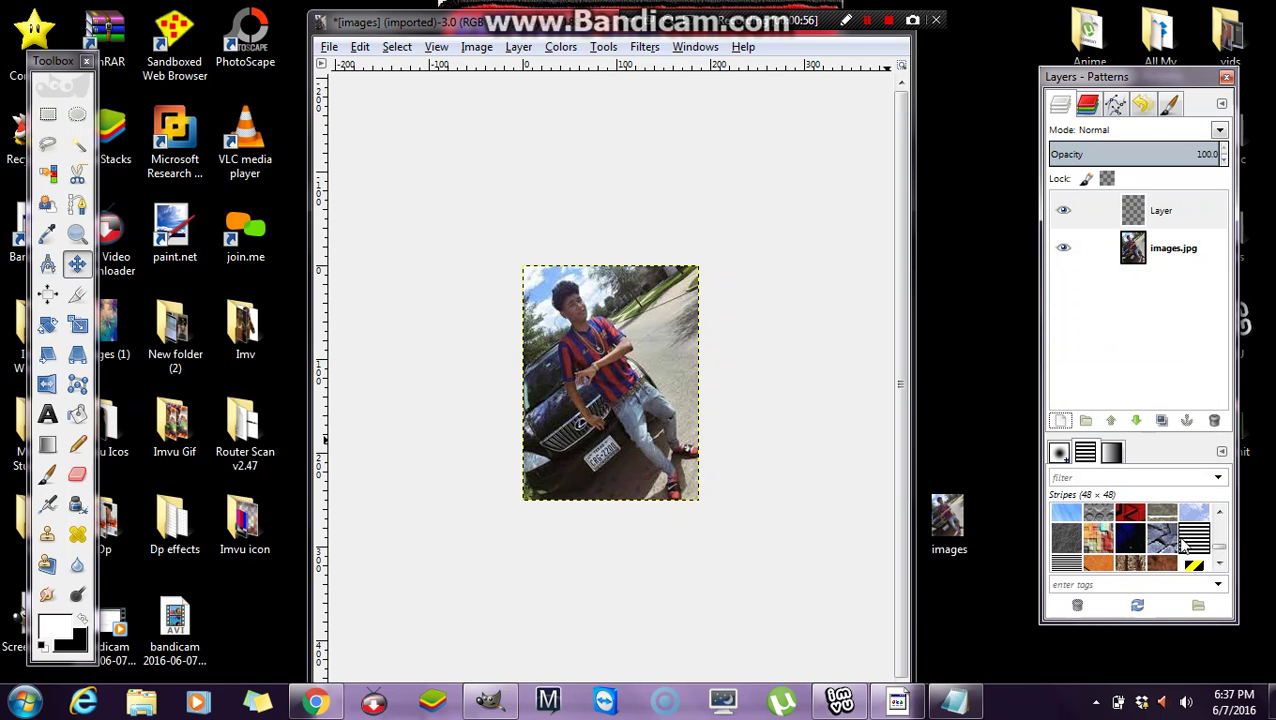
Step: Fill the new layer with the Stripes pattern and lower its opacity to 12
left_click_drag(1183, 545, 664, 375)
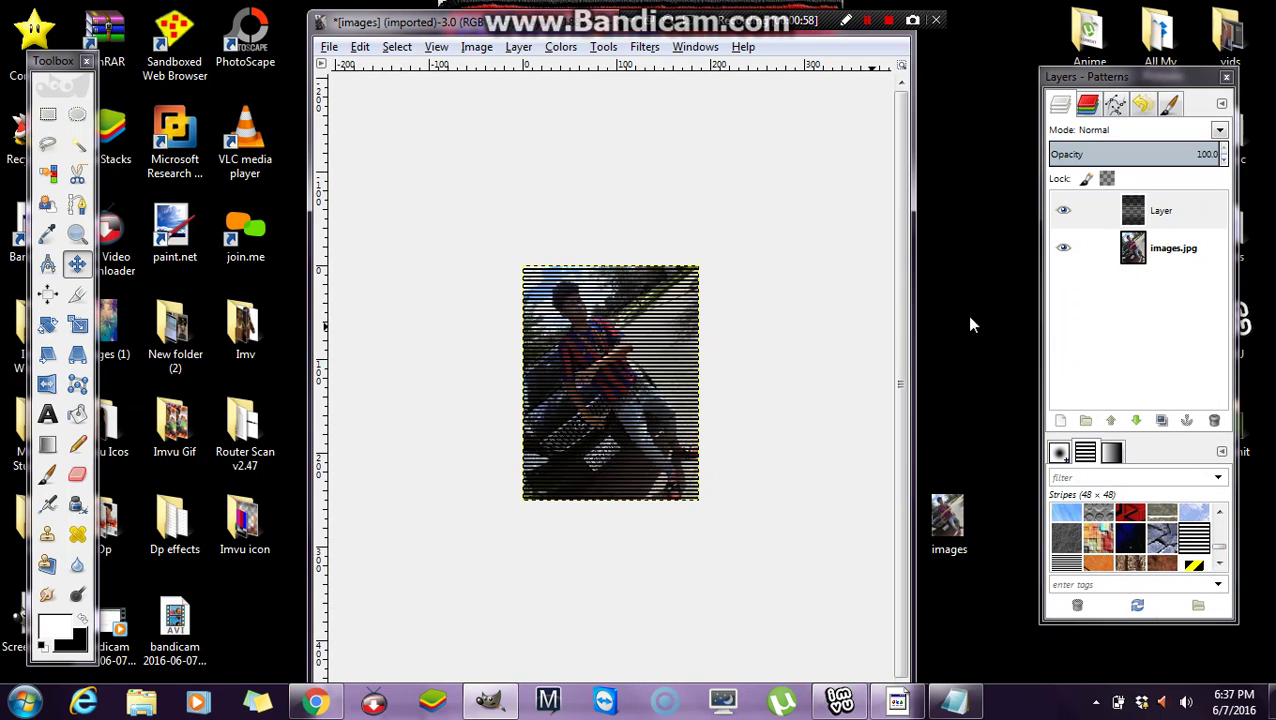
left_click(1223, 162)
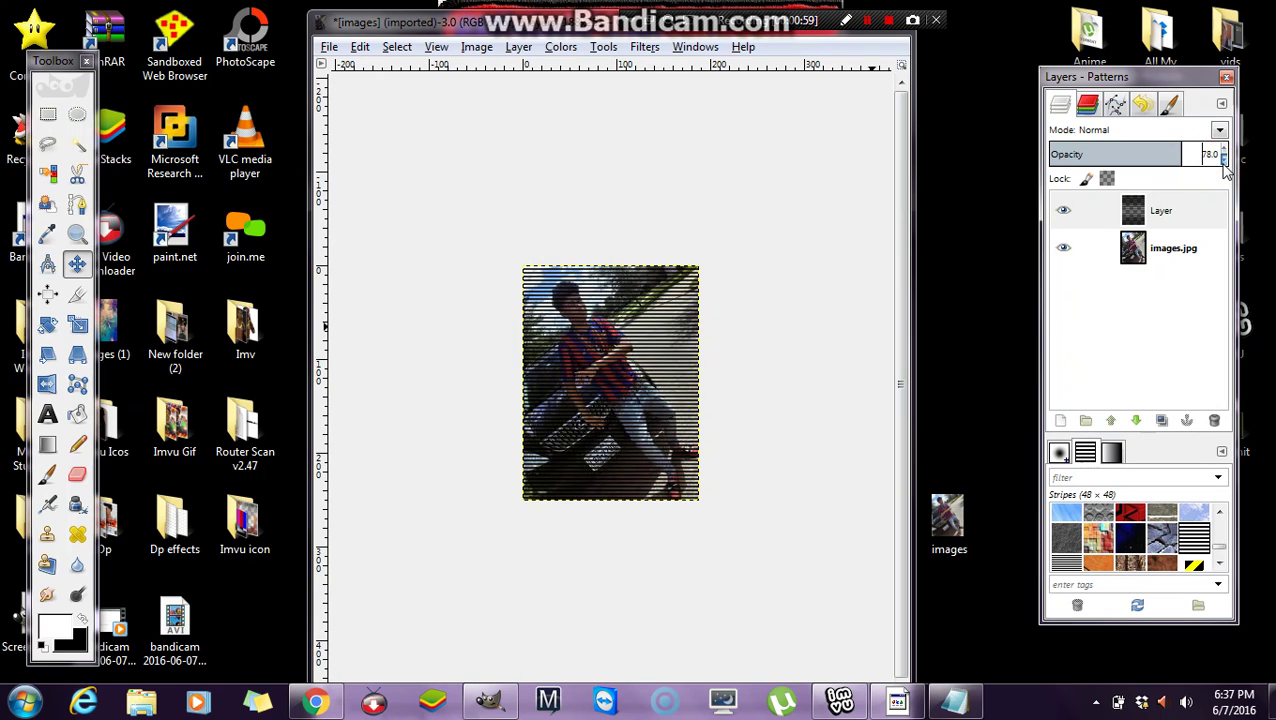
left_click(1223, 162)
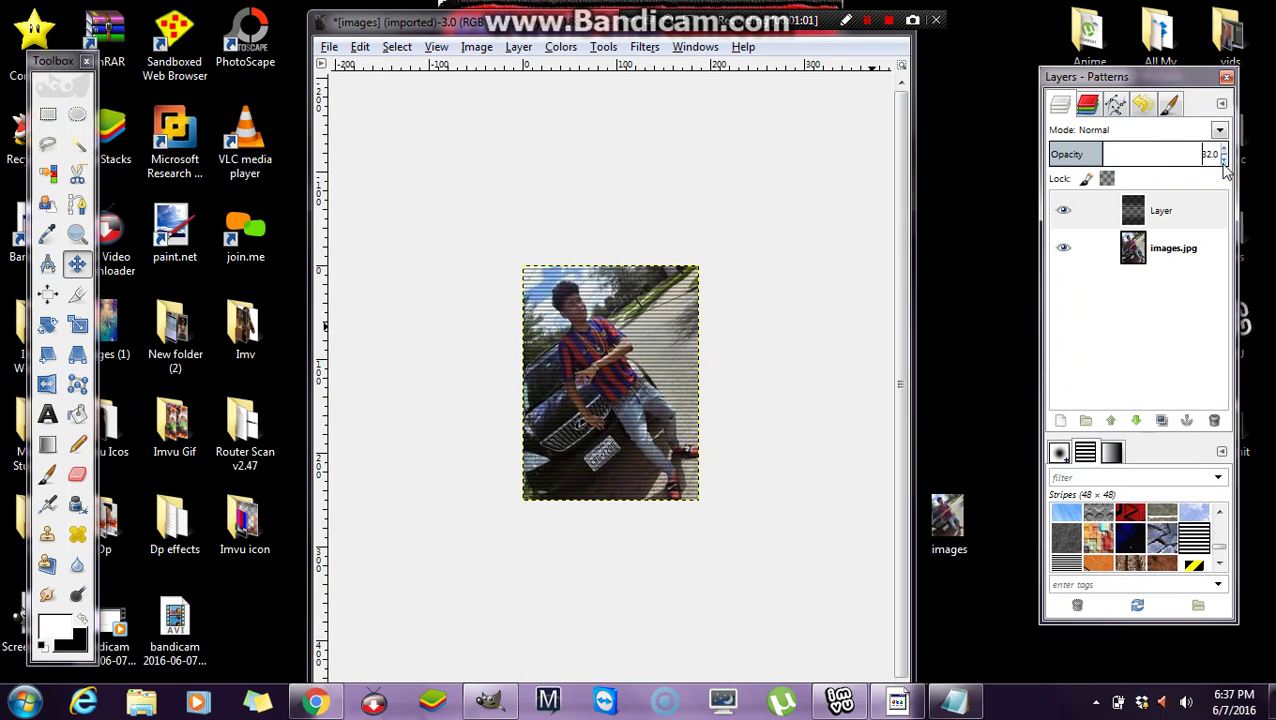
left_click(1223, 162)
left_click(1223, 162)
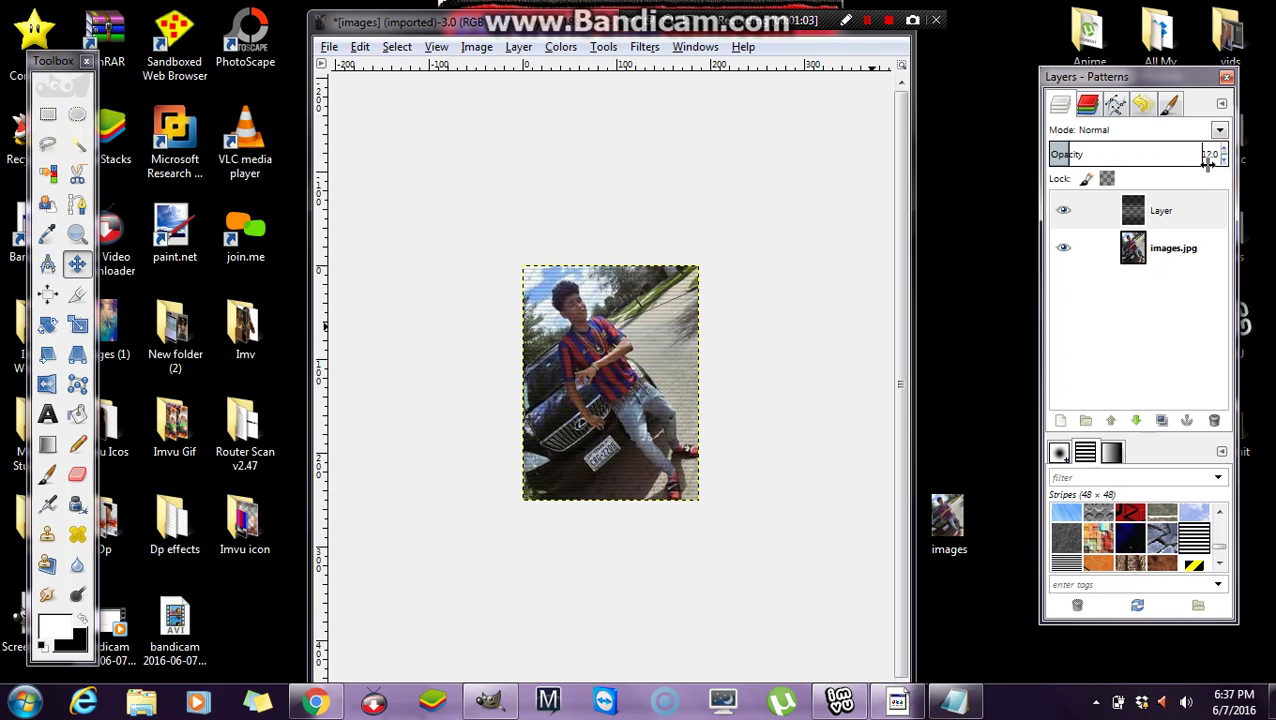
Step: Maximize the image window and merge the stripes layer down into images.jpg
left_click_drag(1127, 75, 970, 70)
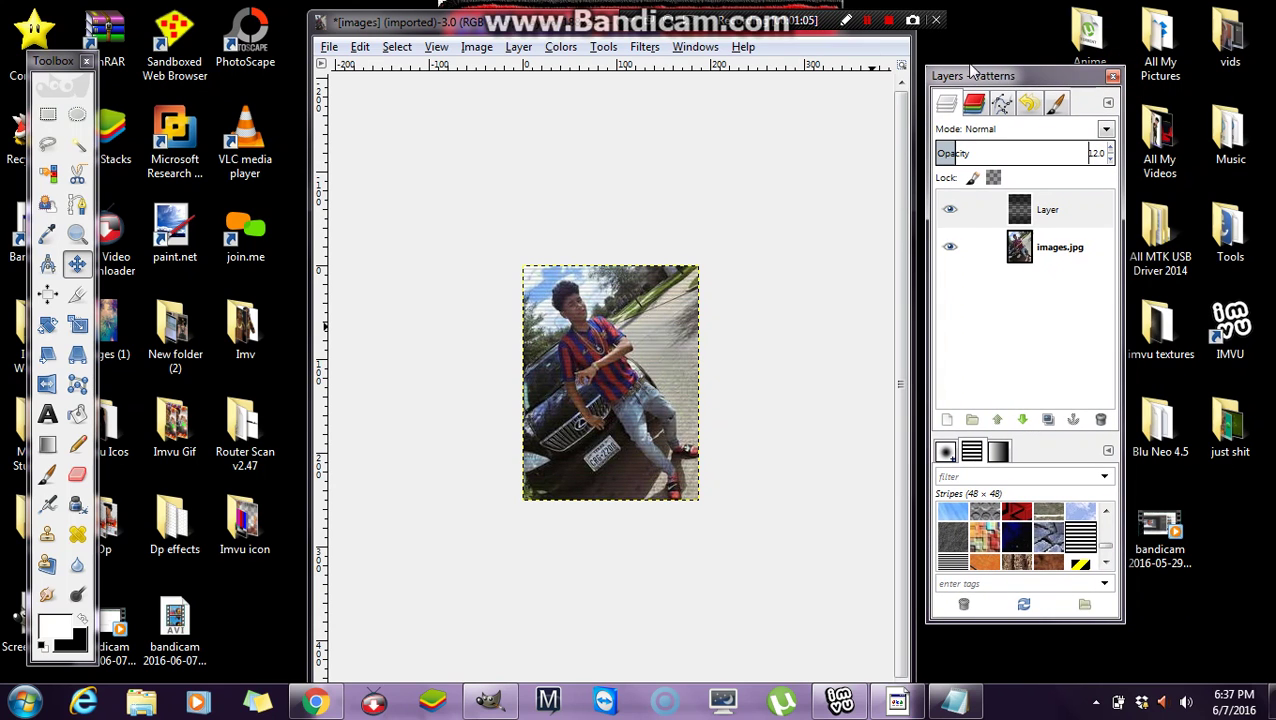
left_click_drag(780, 22, 788, 52)
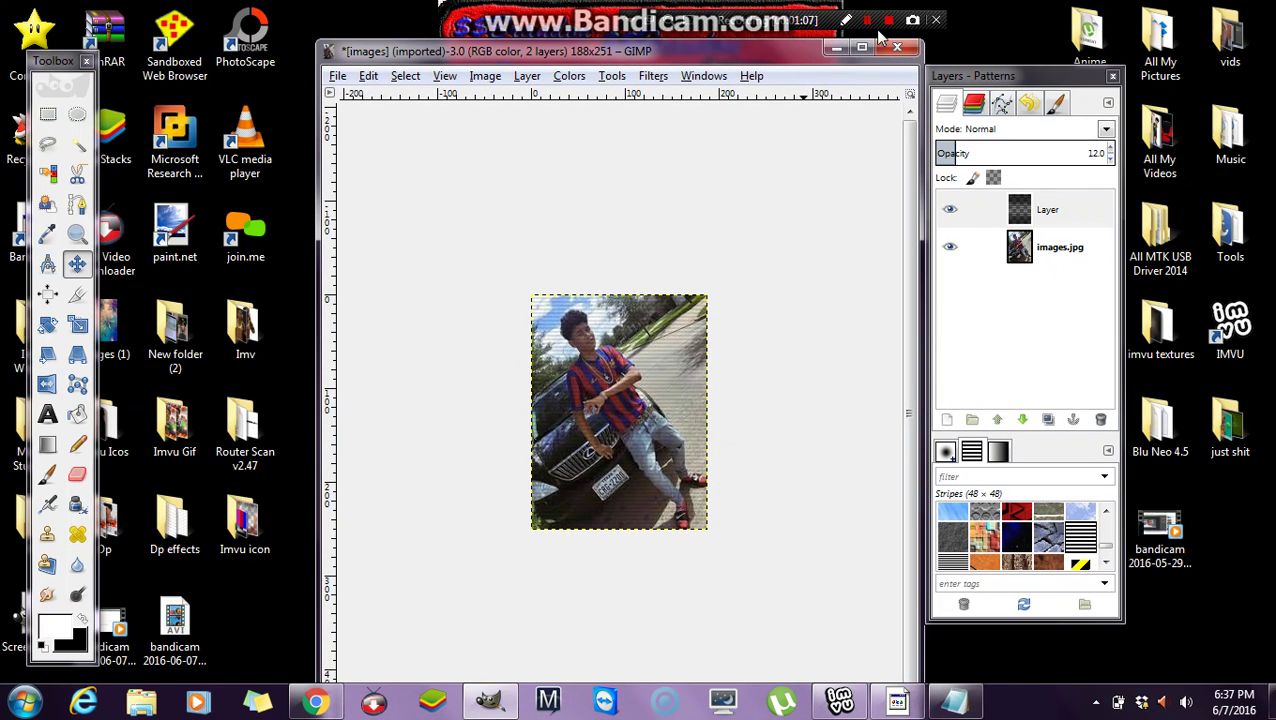
left_click(860, 42)
right_click(1040, 206)
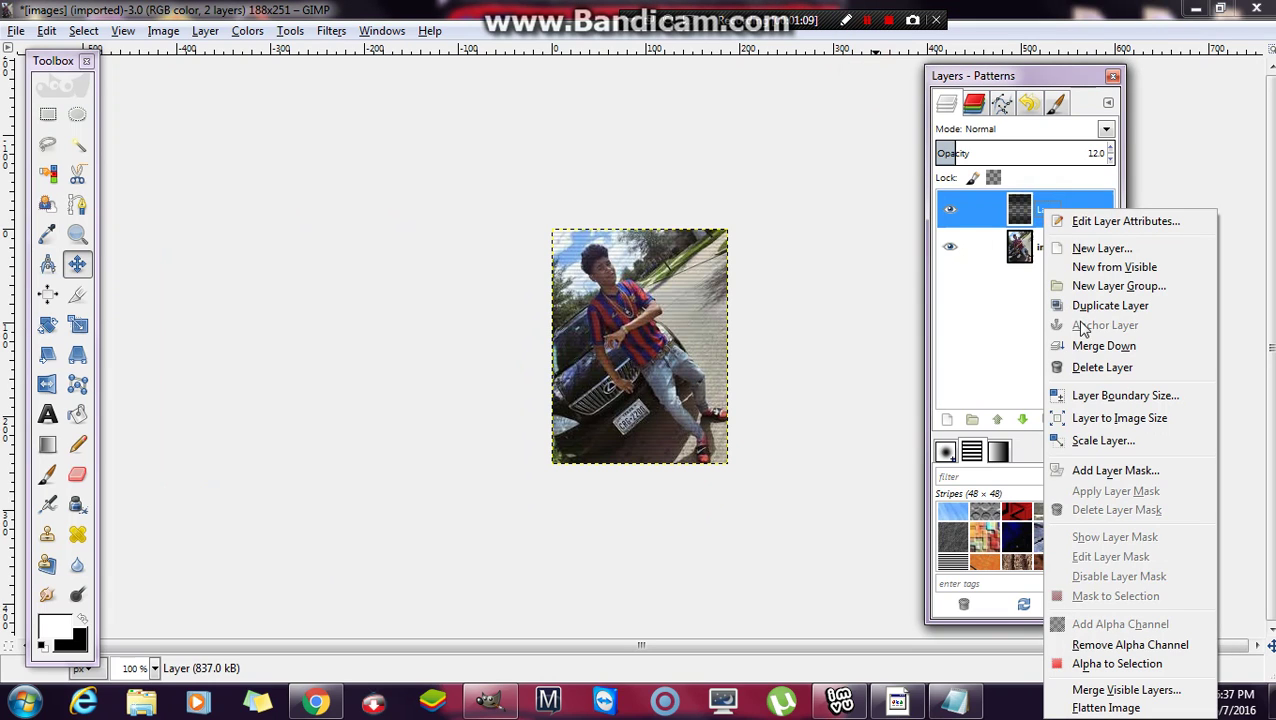
left_click(1085, 343)
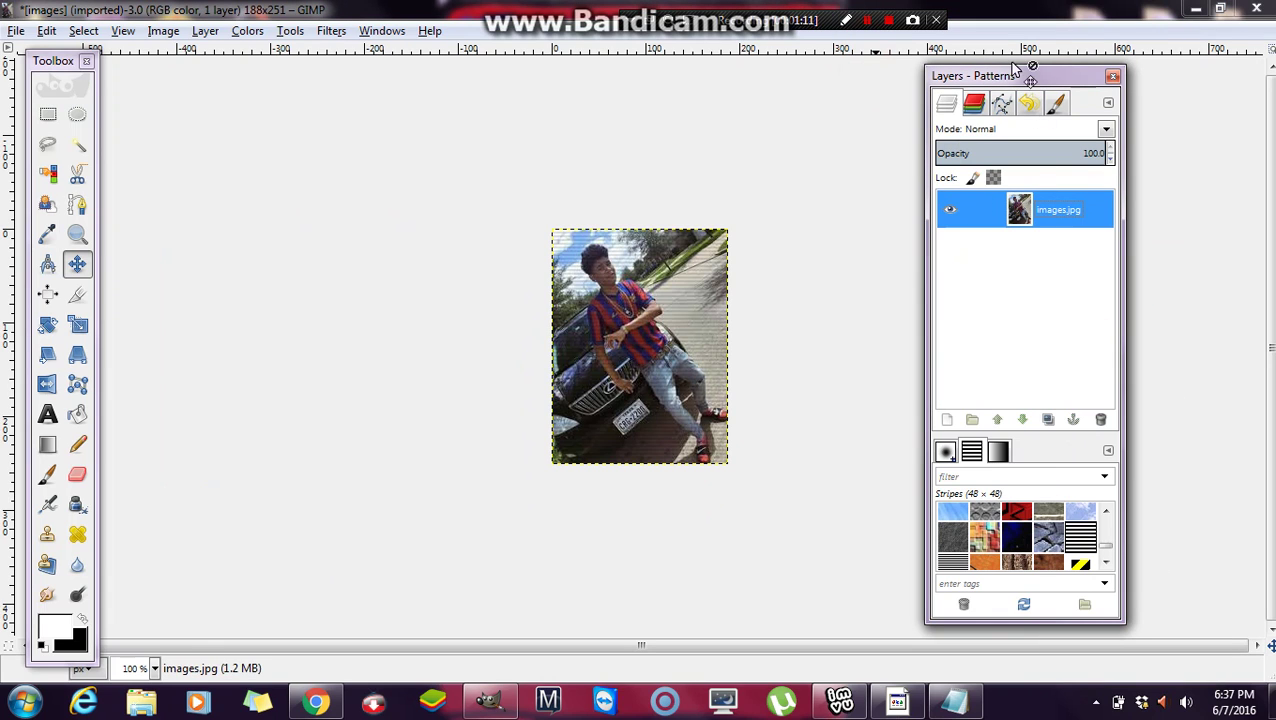
Step: Add a new transparent layer and render a white grid on it with Filters > Render > Pattern > Grid
left_click_drag(1008, 80, 1120, 92)
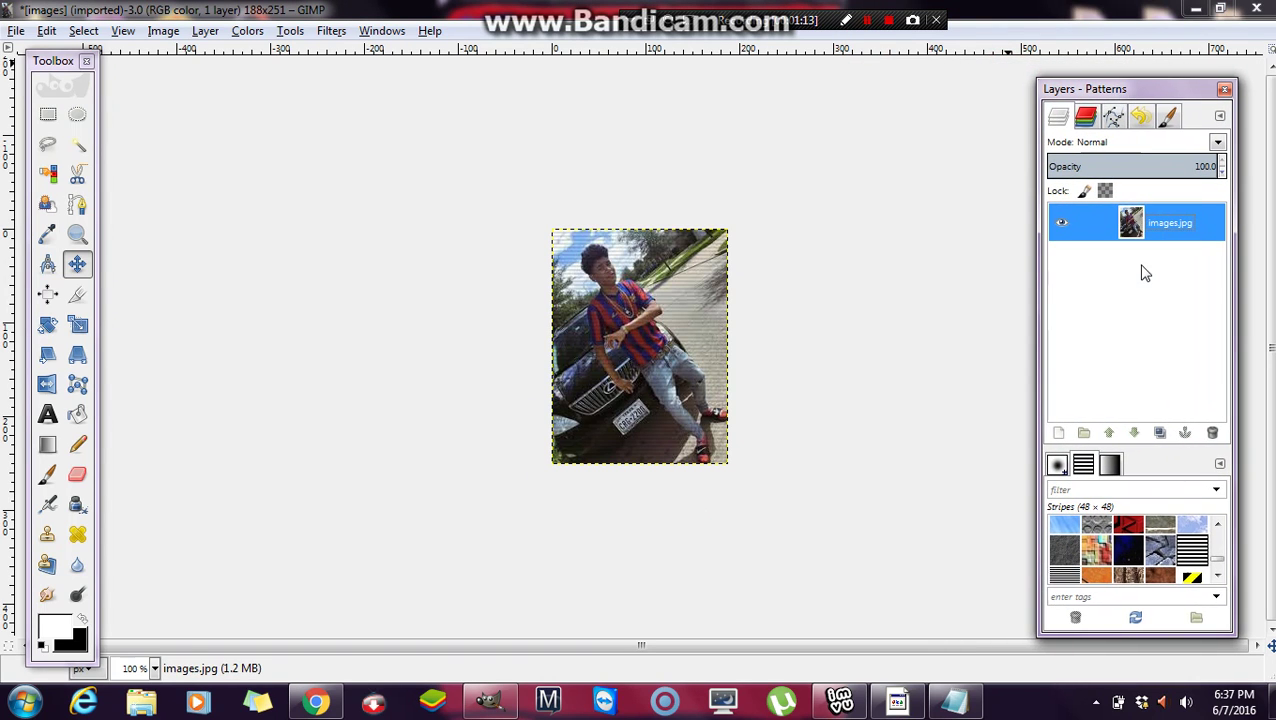
left_click(1058, 432)
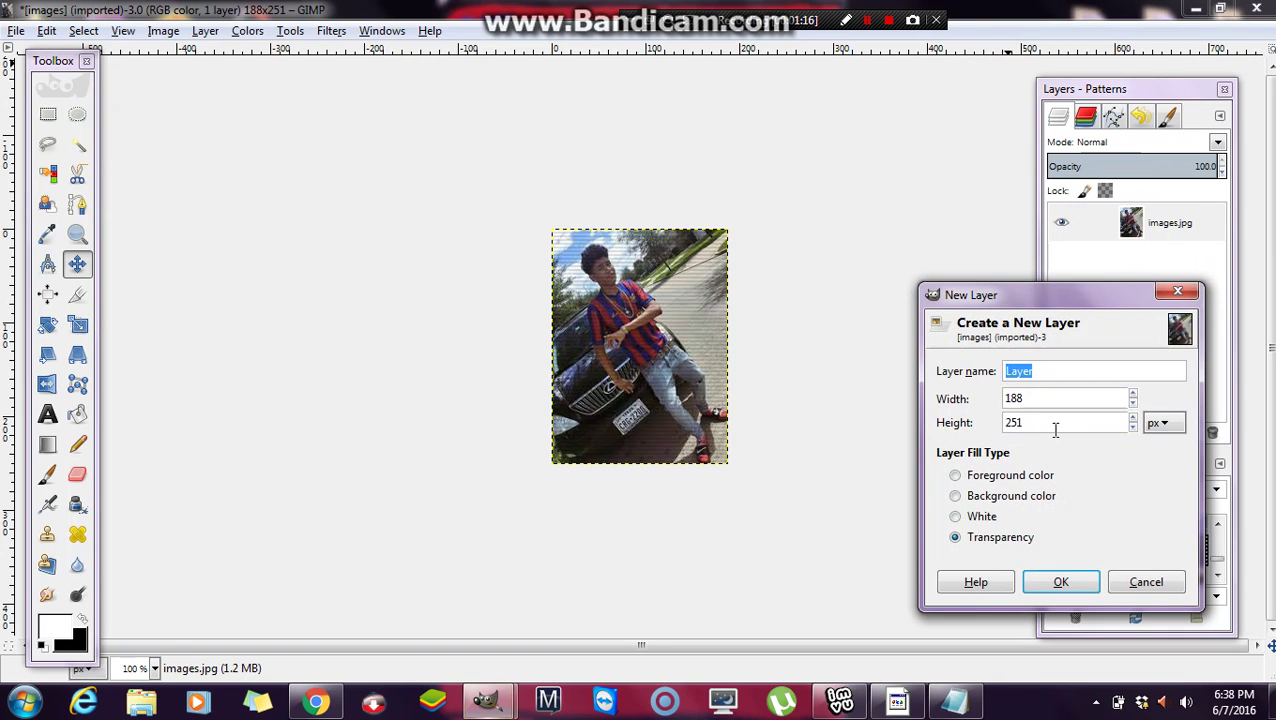
key("Return")
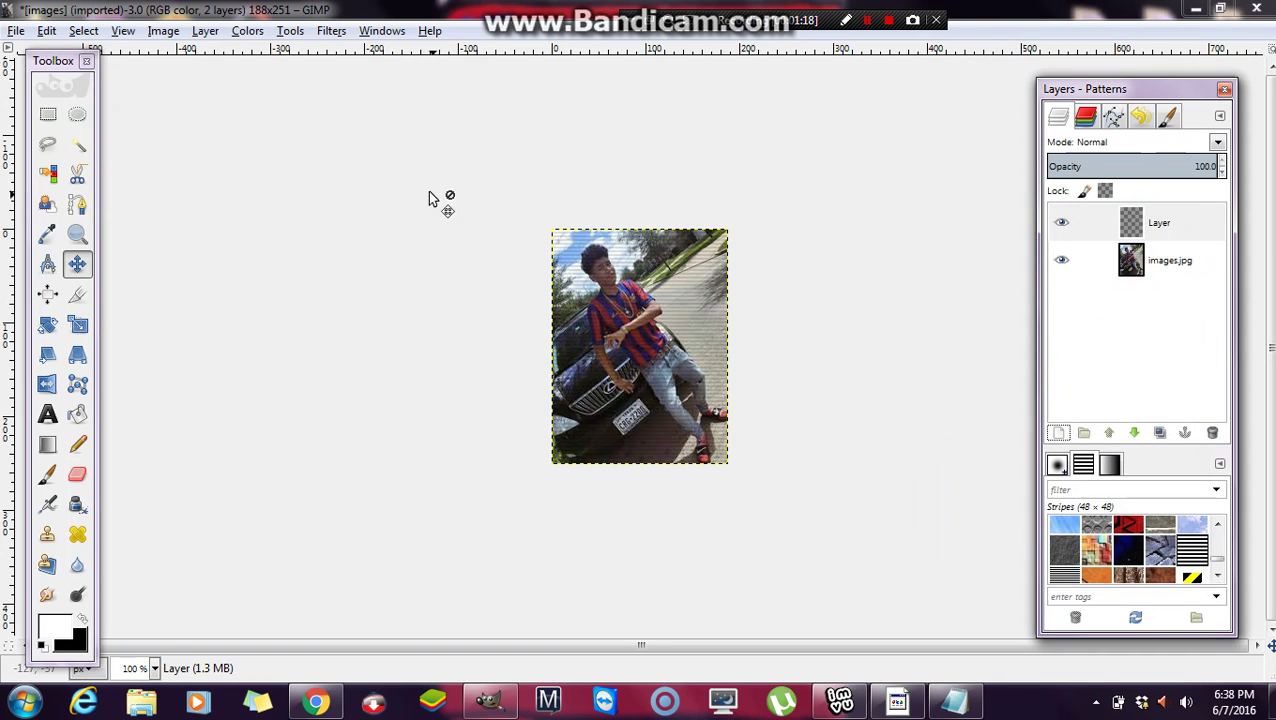
left_click(331, 30)
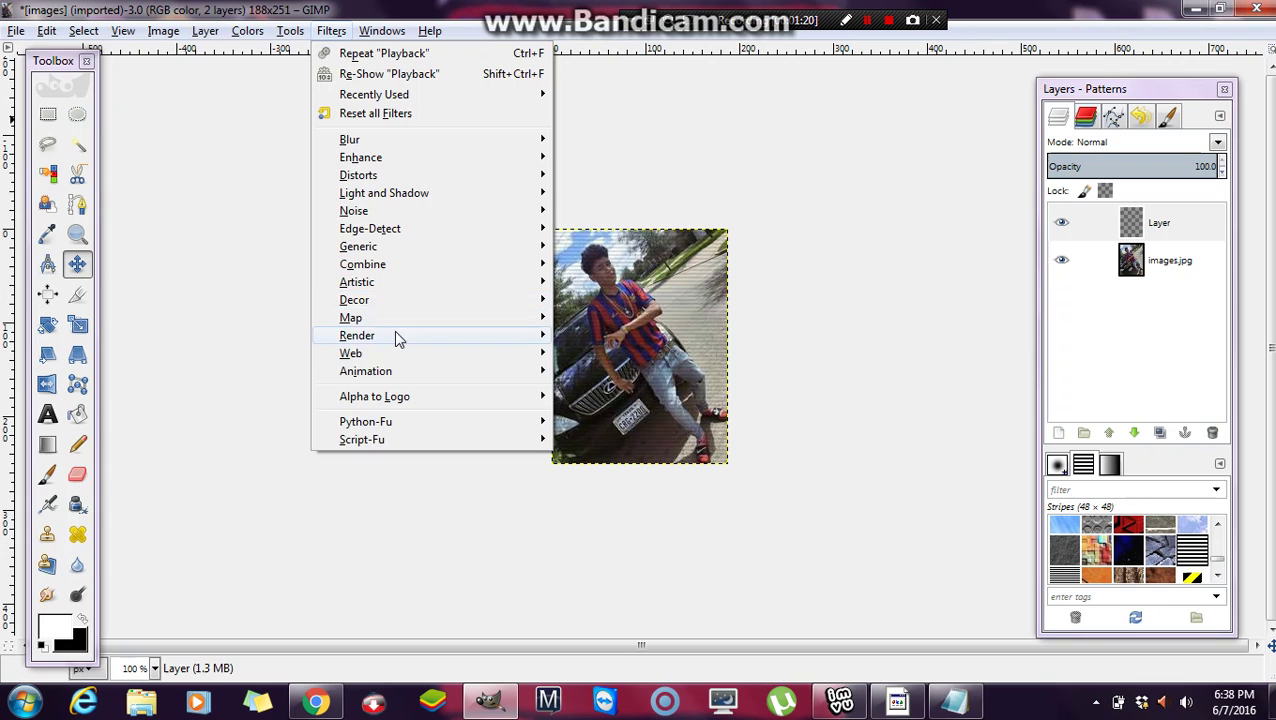
mouse_move(595, 371)
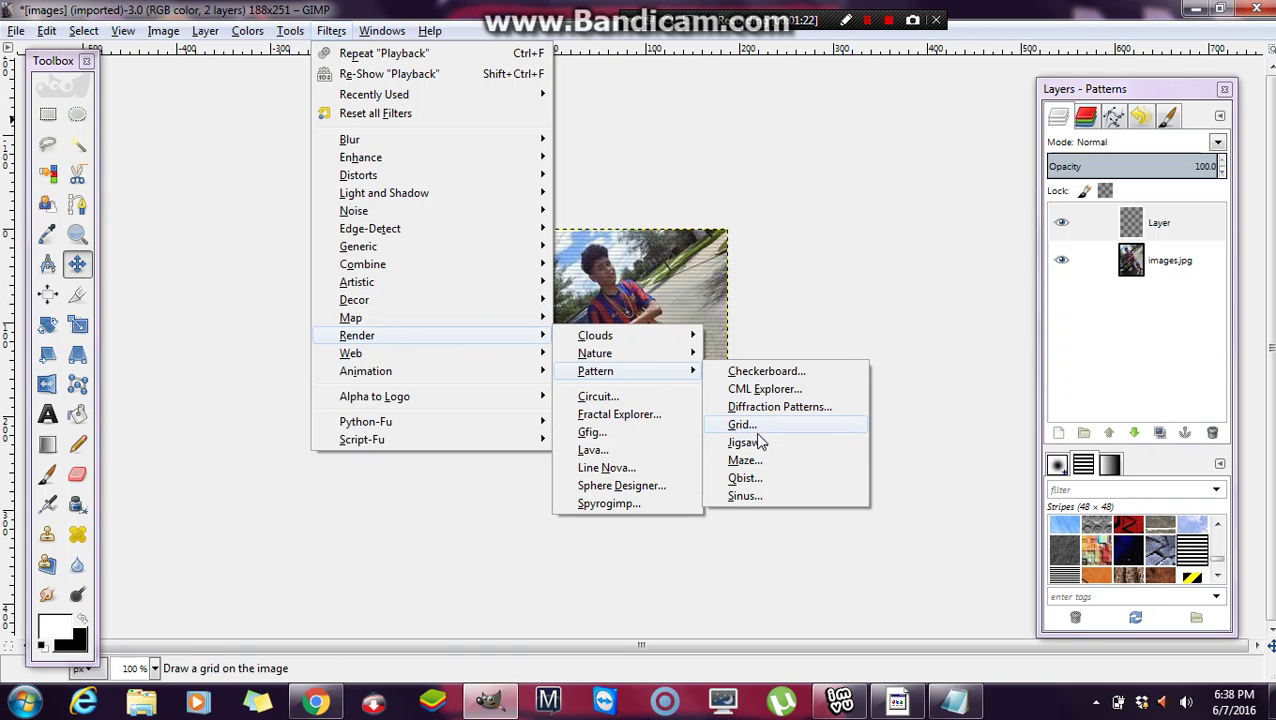
left_click(766, 427)
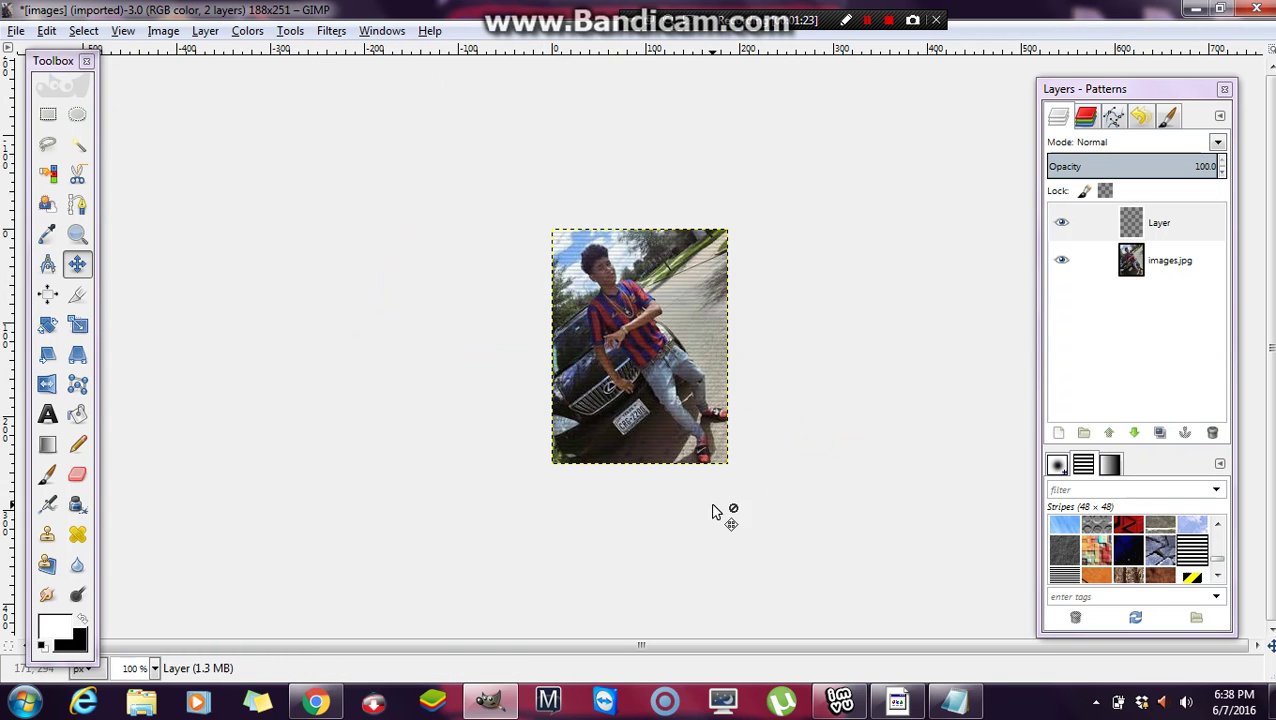
left_click(681, 621)
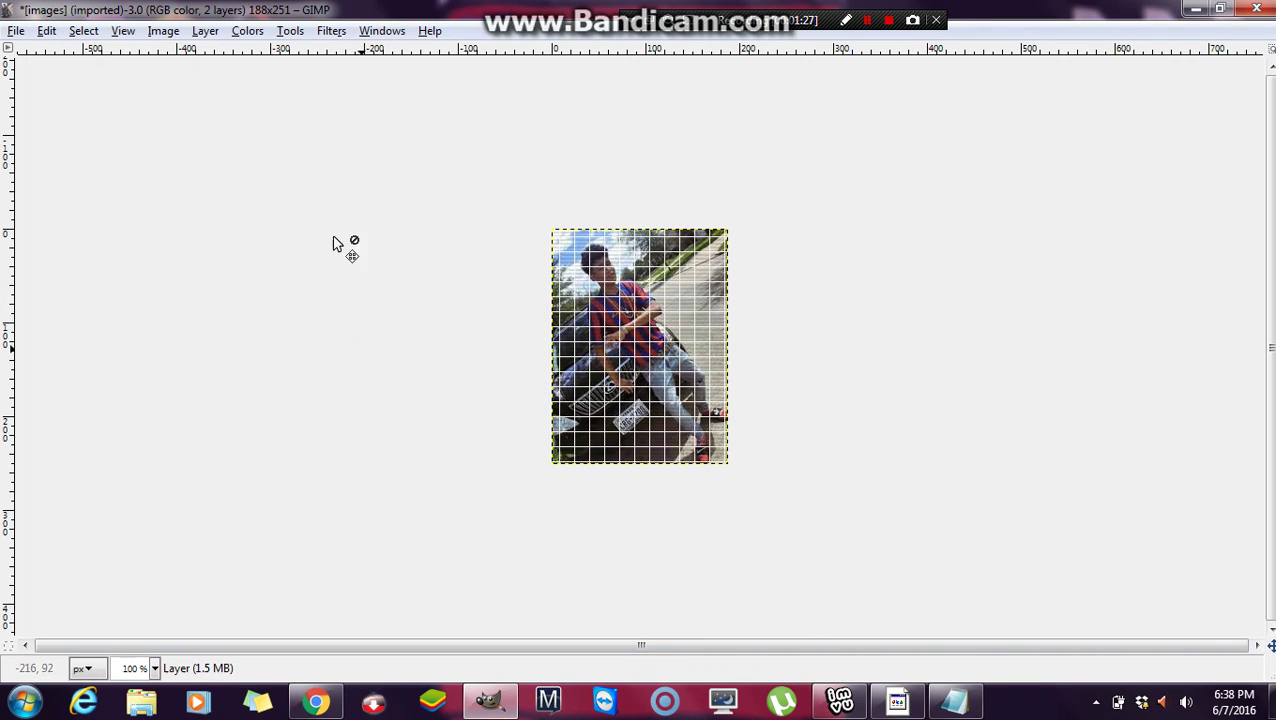
Step: Restore the docks and set the grid layer's opacity to 50
key("Tab")
left_click(331, 30)
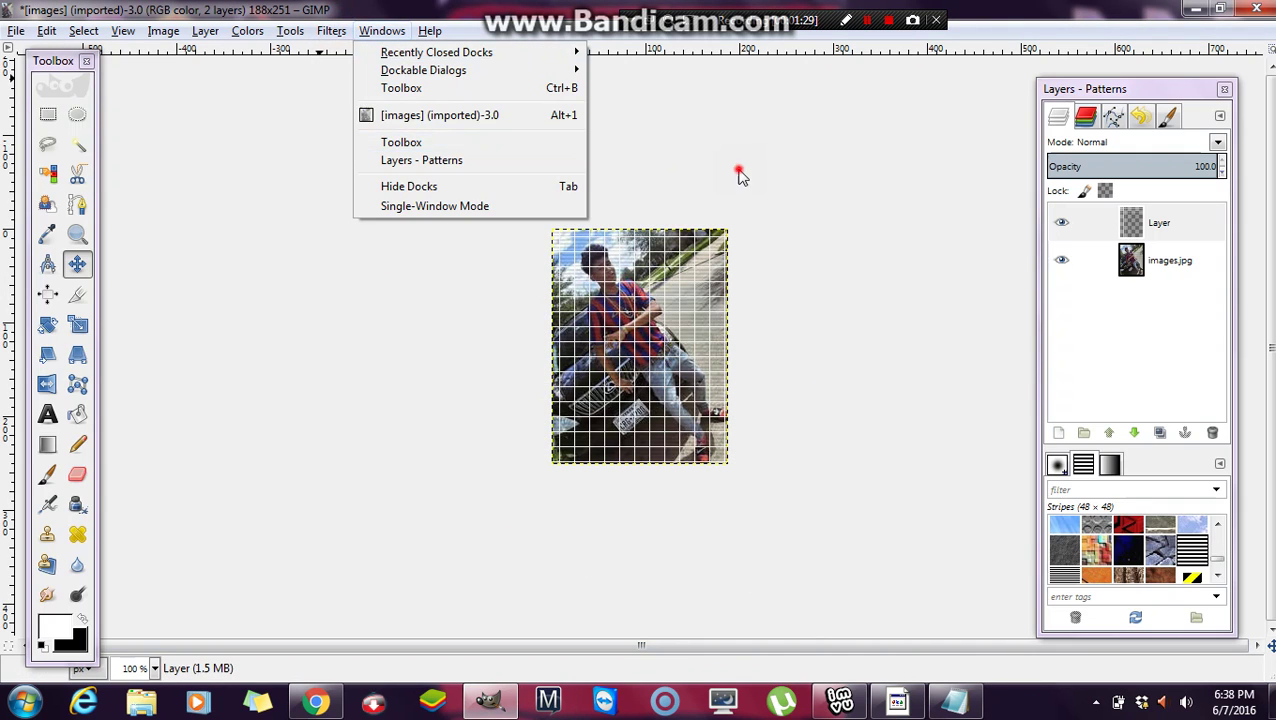
left_click(741, 172)
left_click(1222, 171)
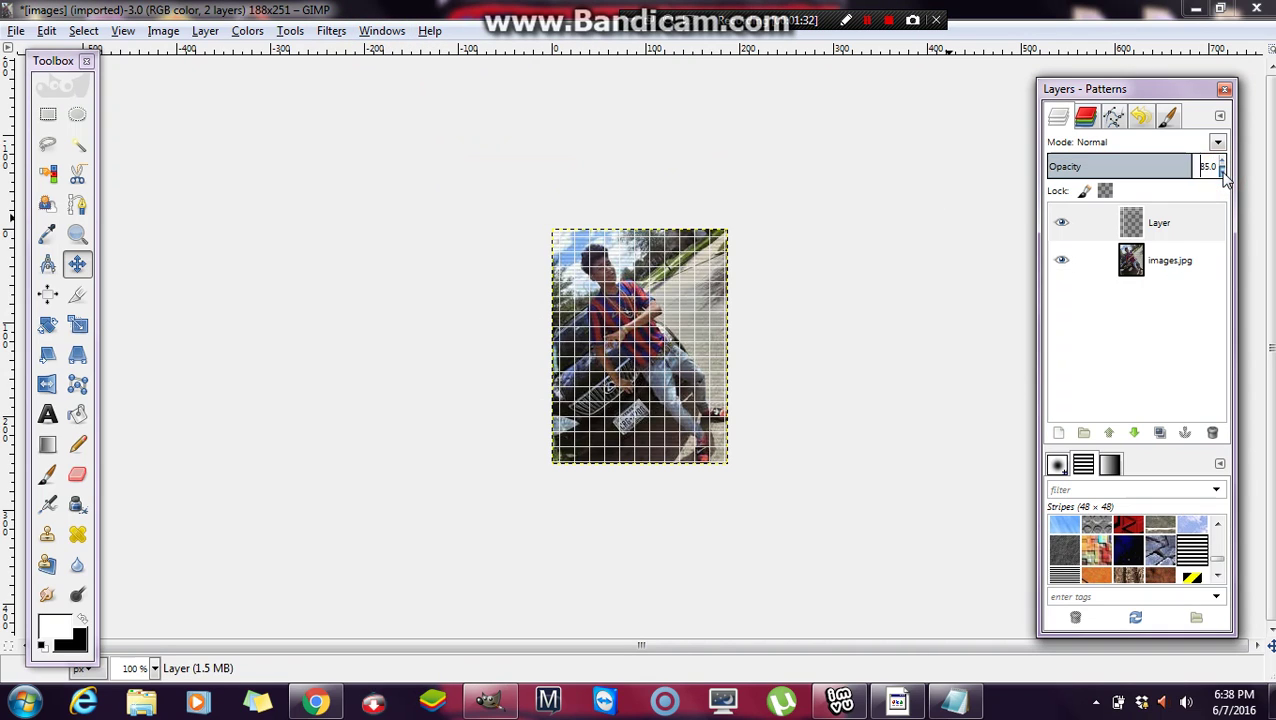
left_click(1222, 171)
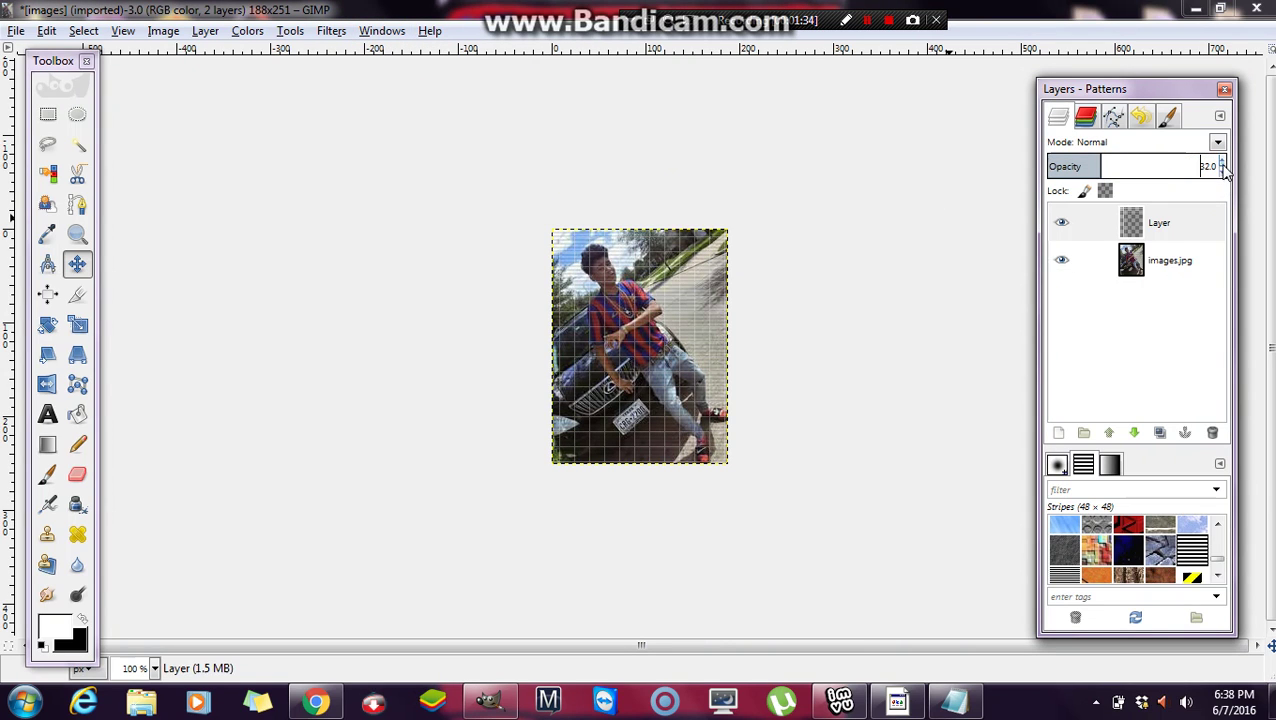
left_click(1222, 160)
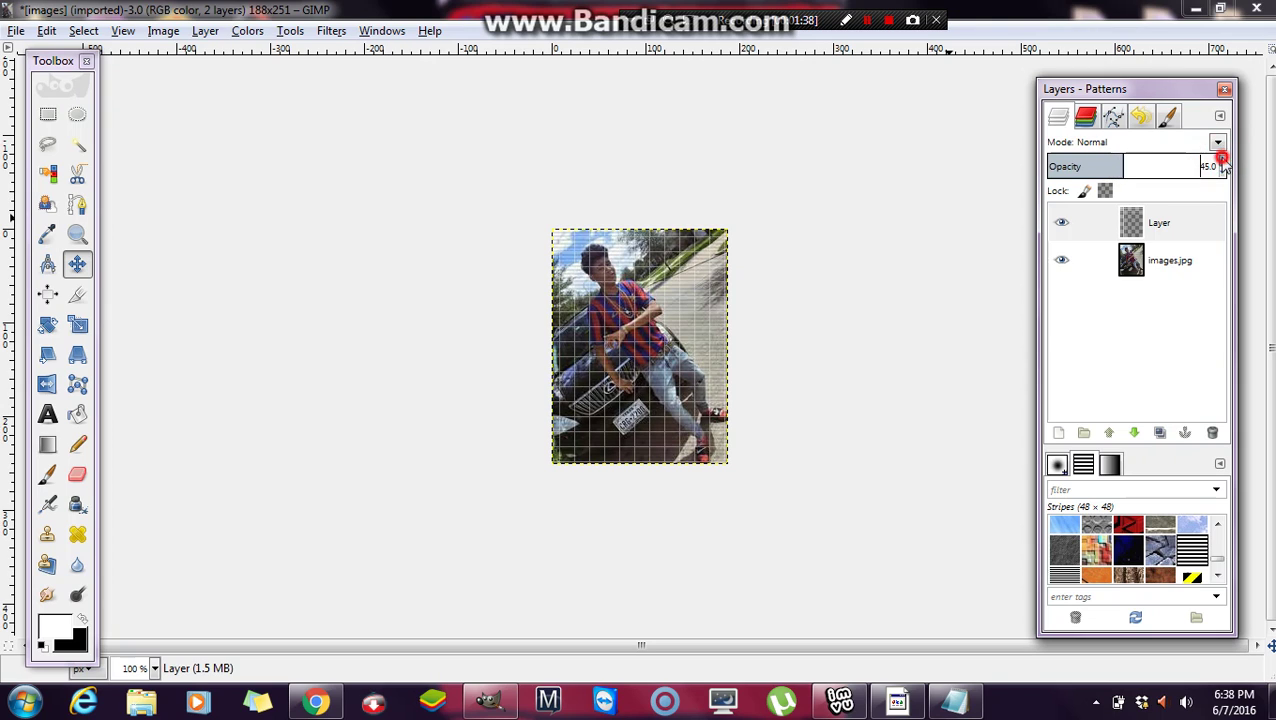
left_click(1222, 160)
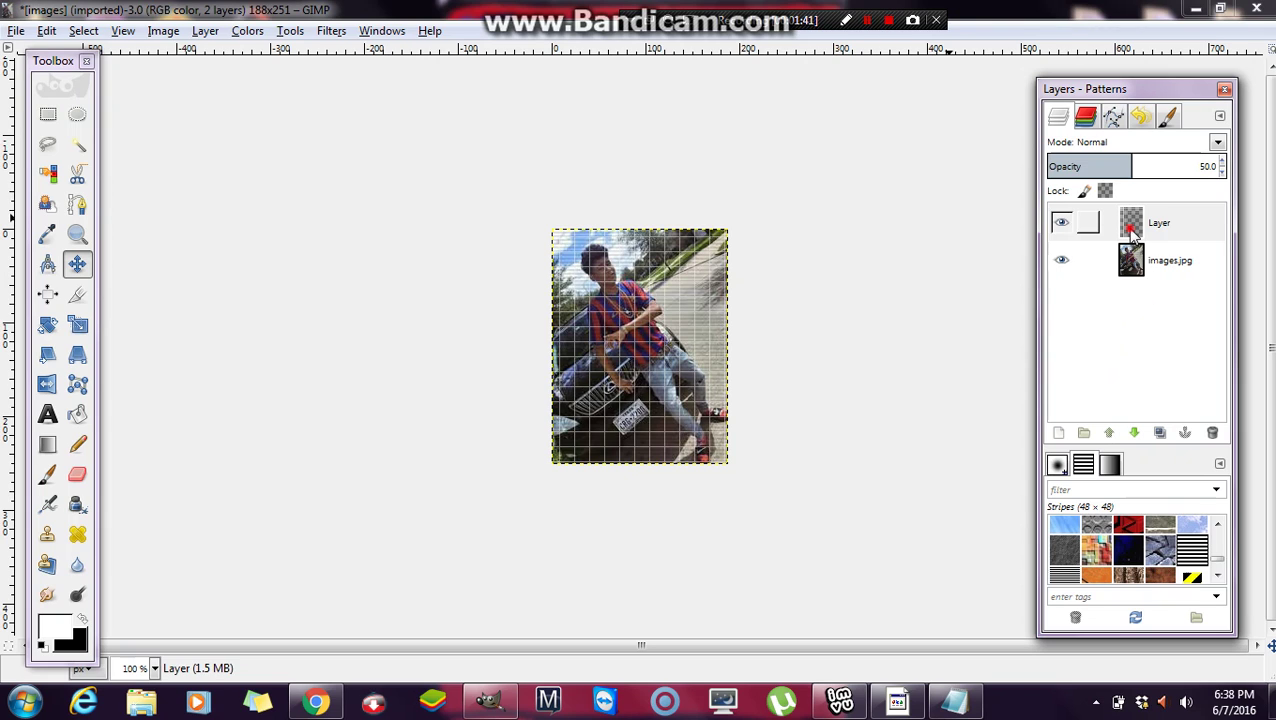
Step: Merge the grid layer down into images.jpg
left_click(1133, 228)
right_click(1137, 227)
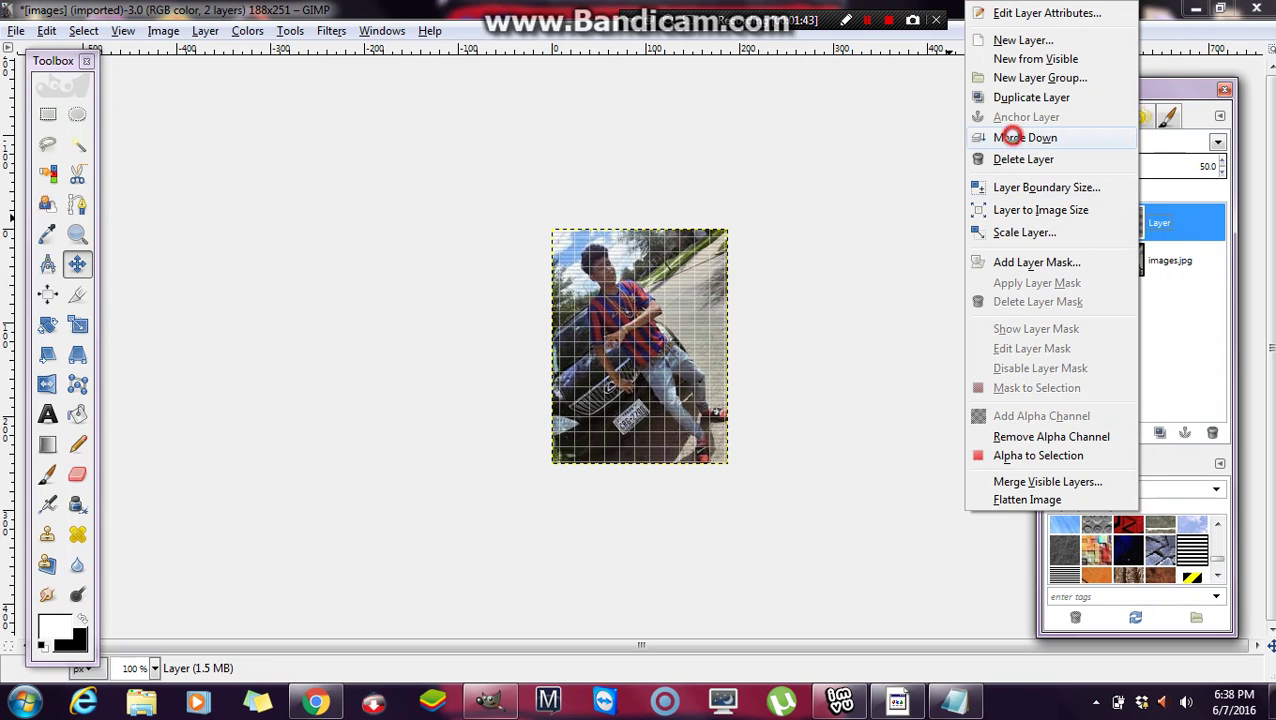
left_click(1012, 137)
Step: Add a new transparent layer in Addition mode and begin choosing a red foreground colour
left_click(1059, 436)
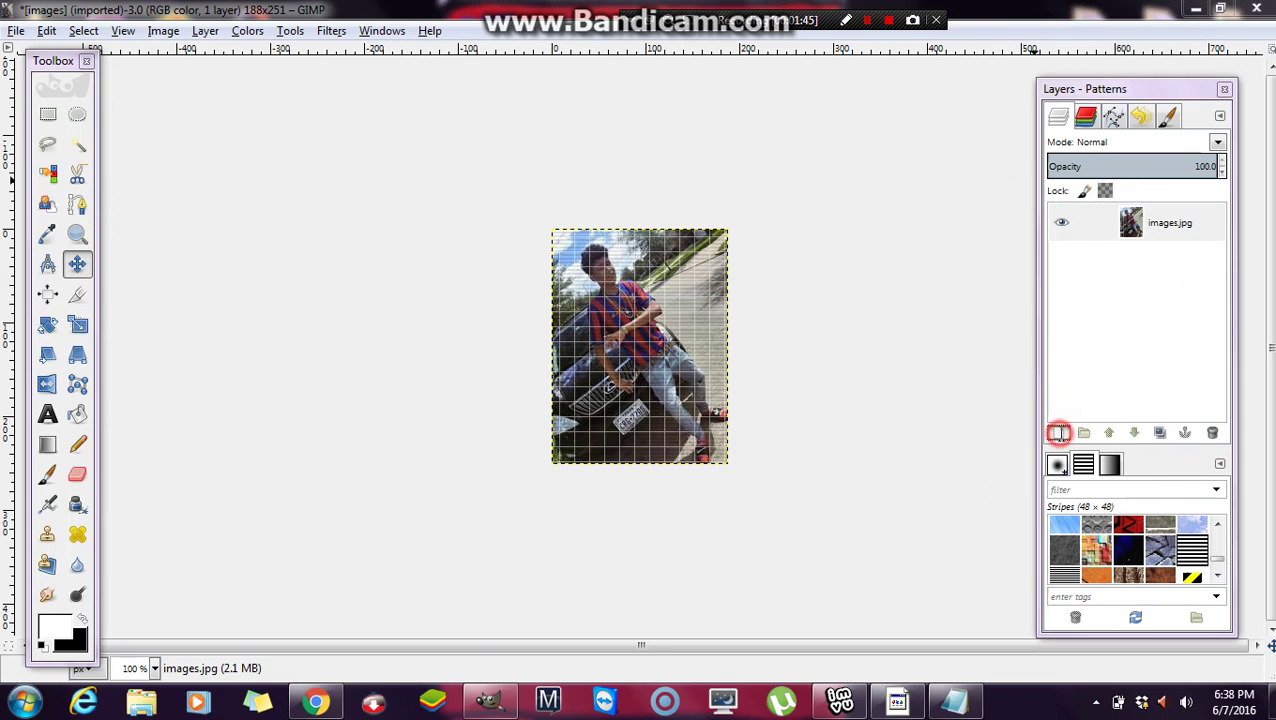
key("Return")
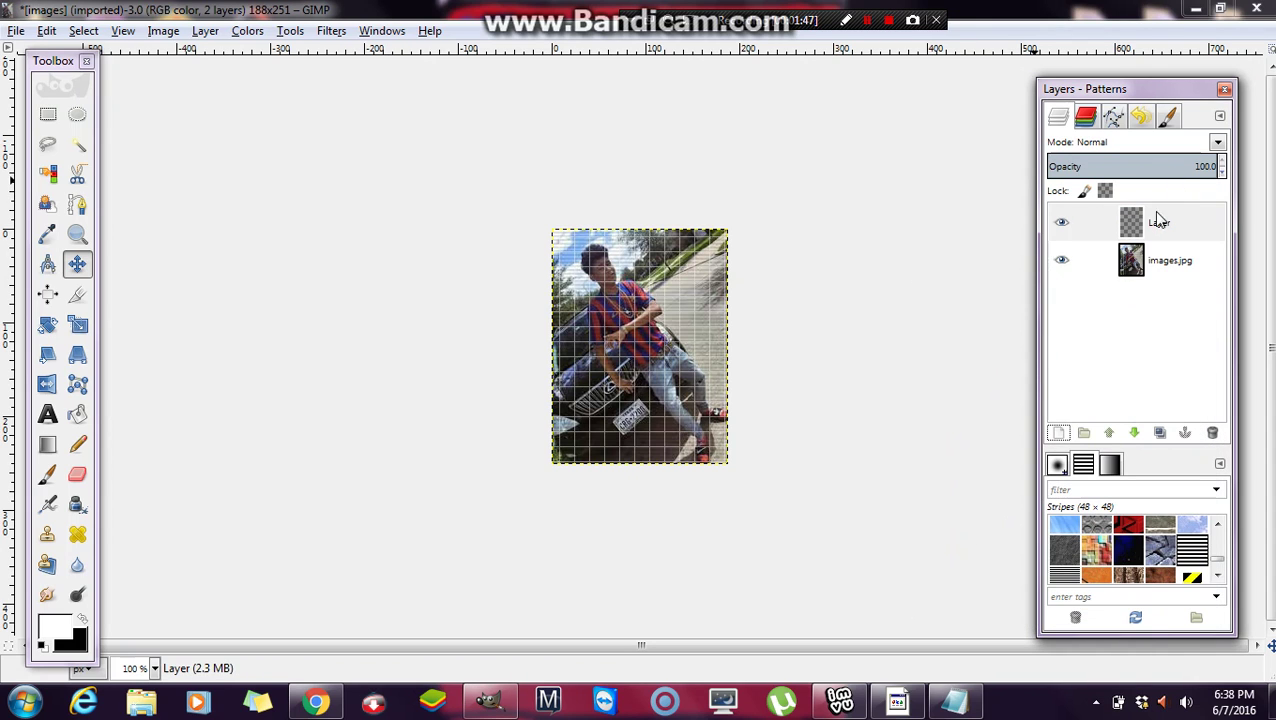
left_click(1215, 143)
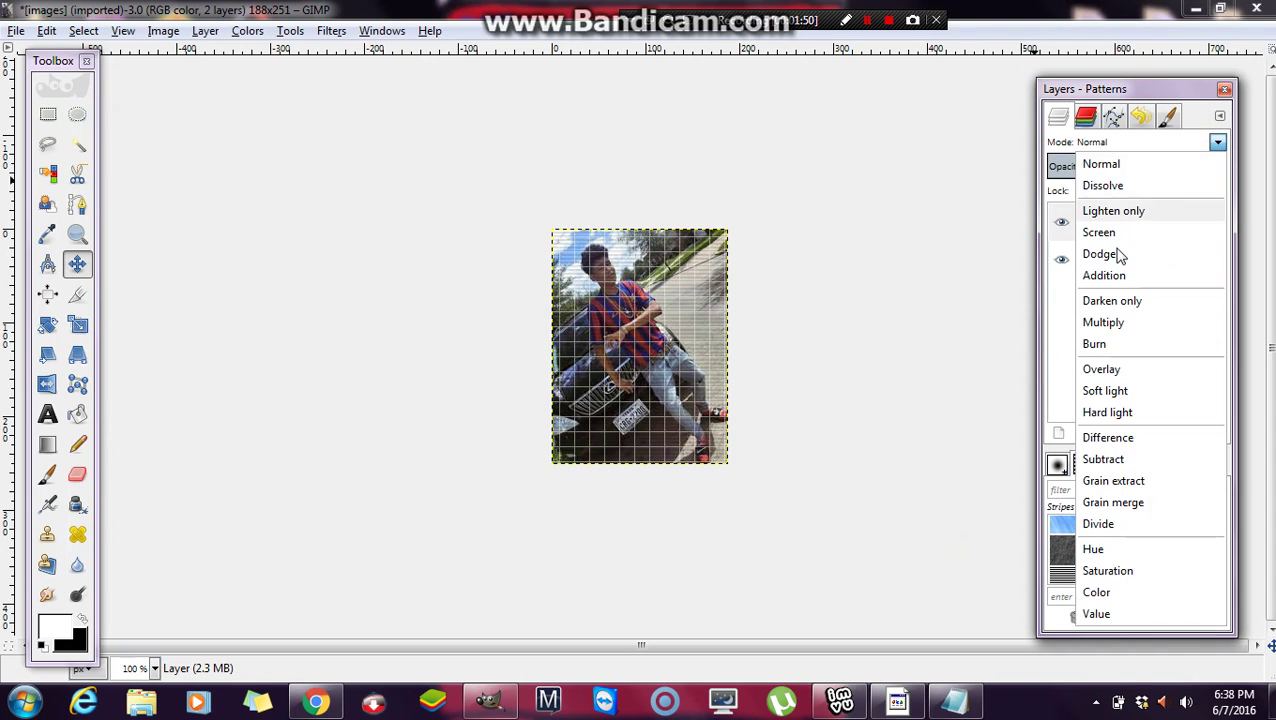
left_click(1112, 275)
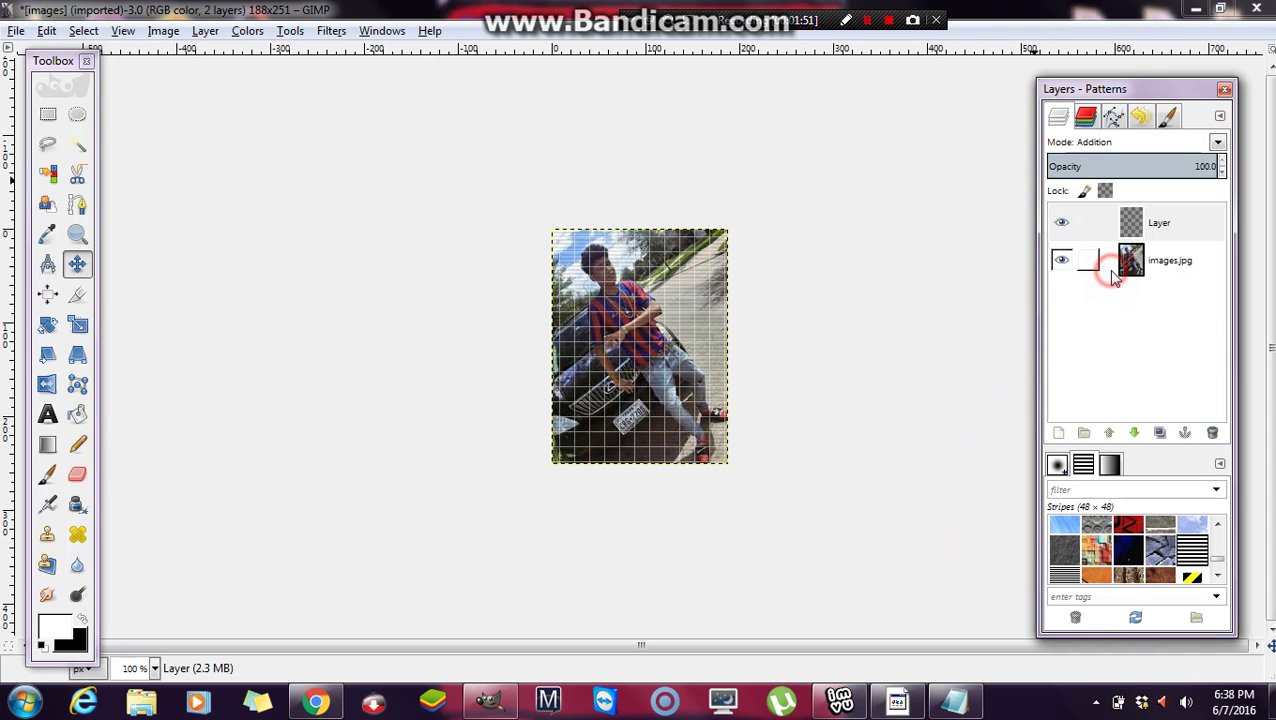
left_click(52, 628)
Step: Set the foreground colour to red f80909 and the background to blue 0000ff
left_click(219, 416)
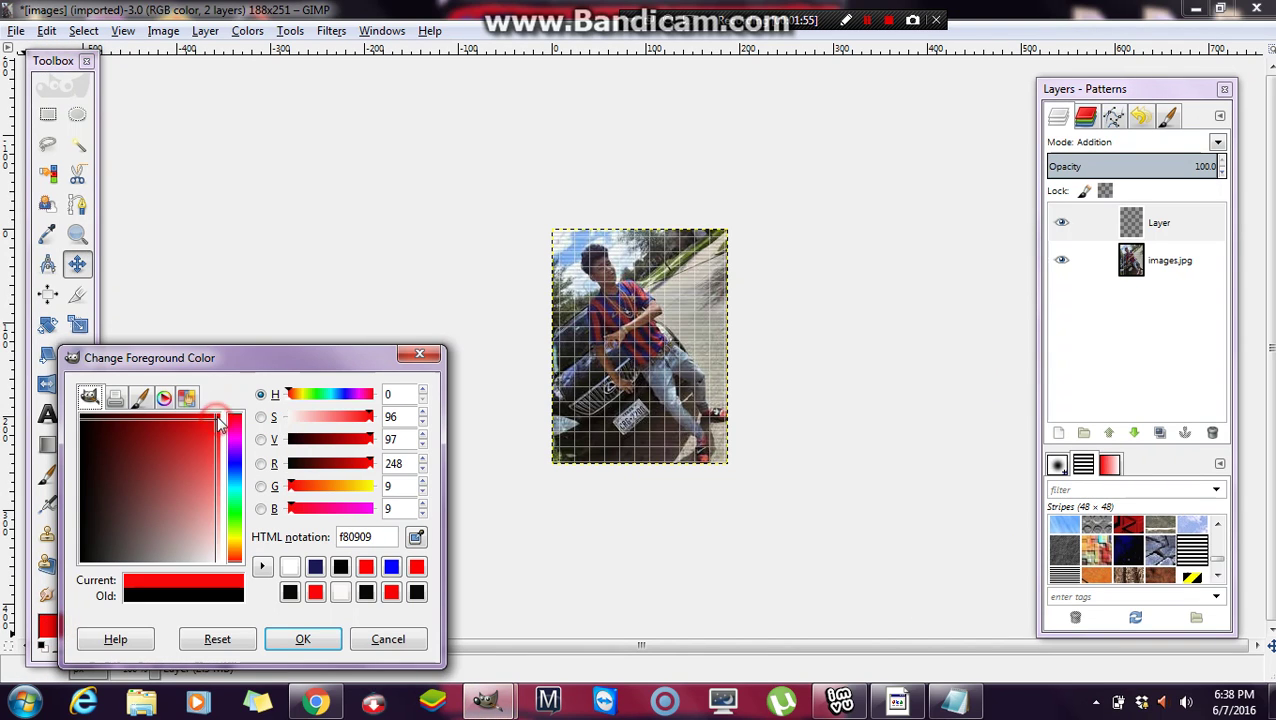
left_click(308, 637)
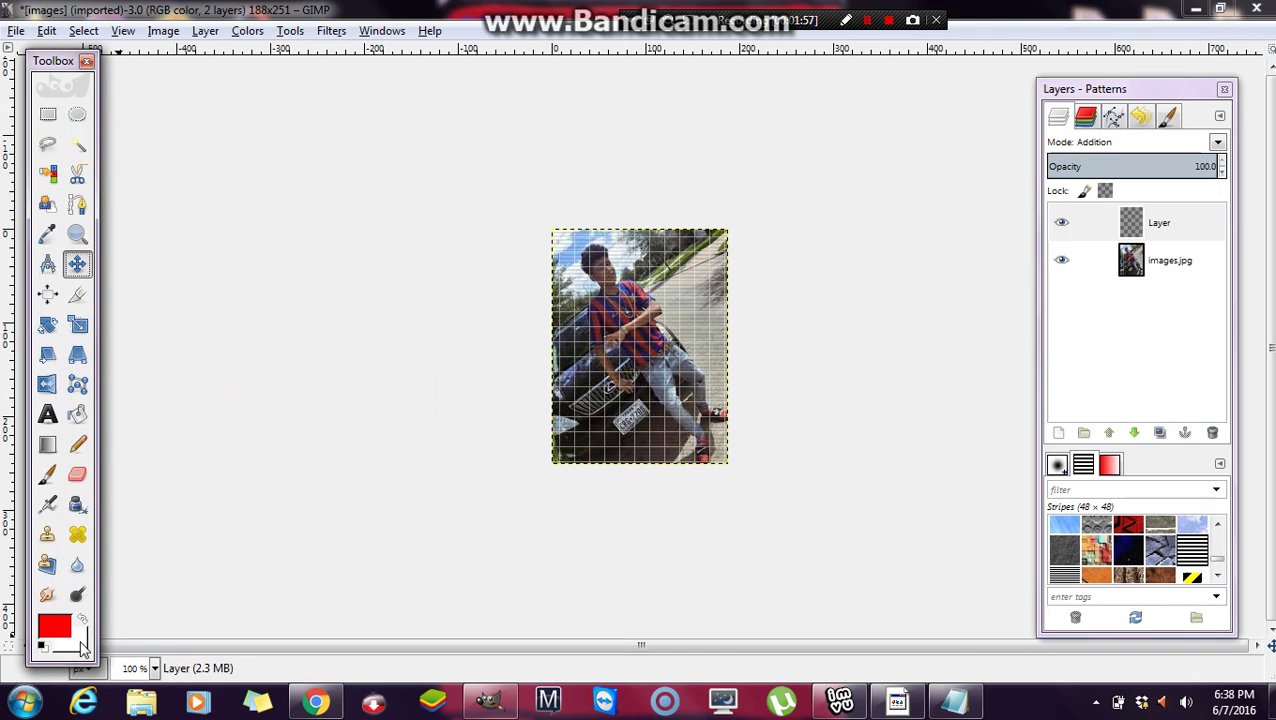
left_click(60, 645)
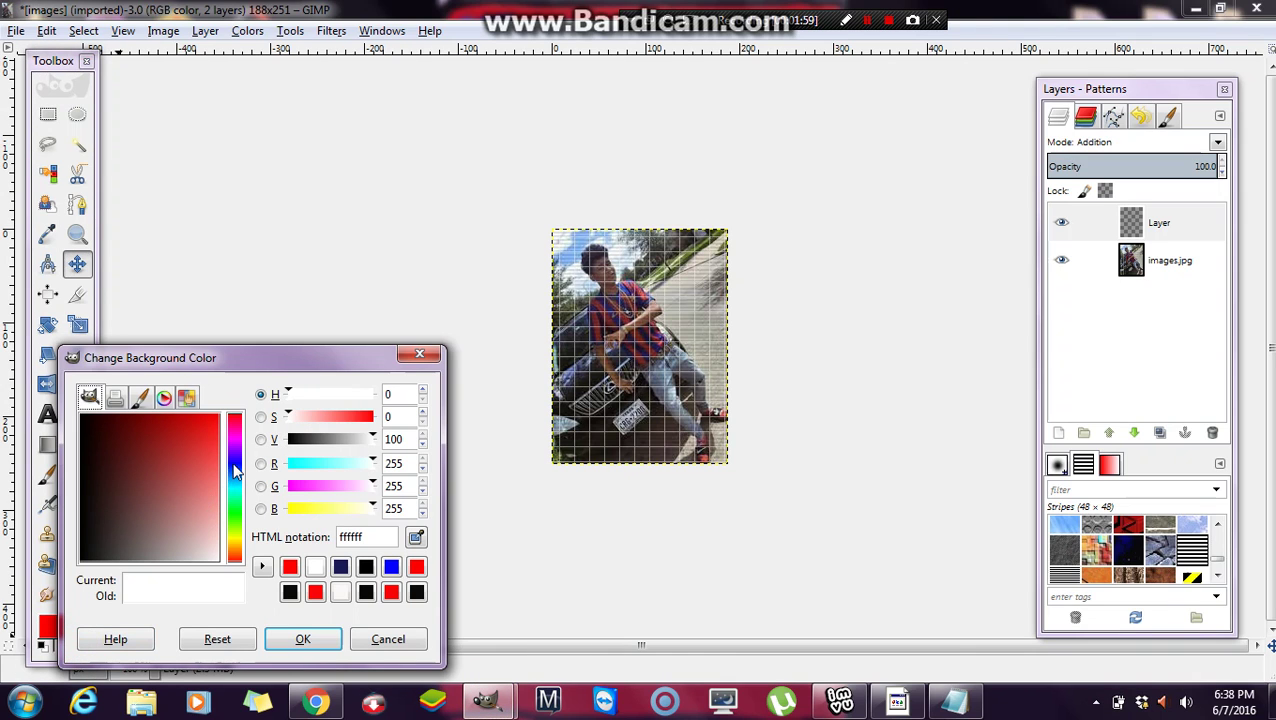
left_click(236, 470)
left_click(150, 497)
left_click(219, 414)
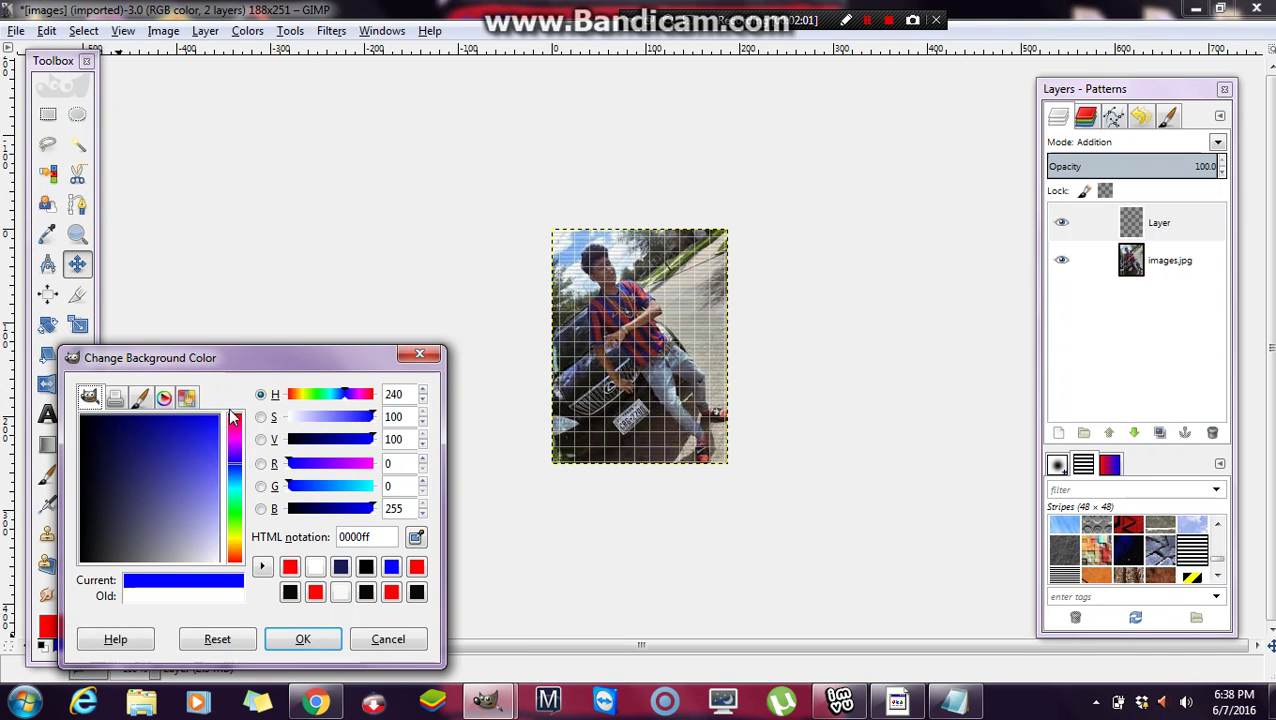
left_click(305, 640)
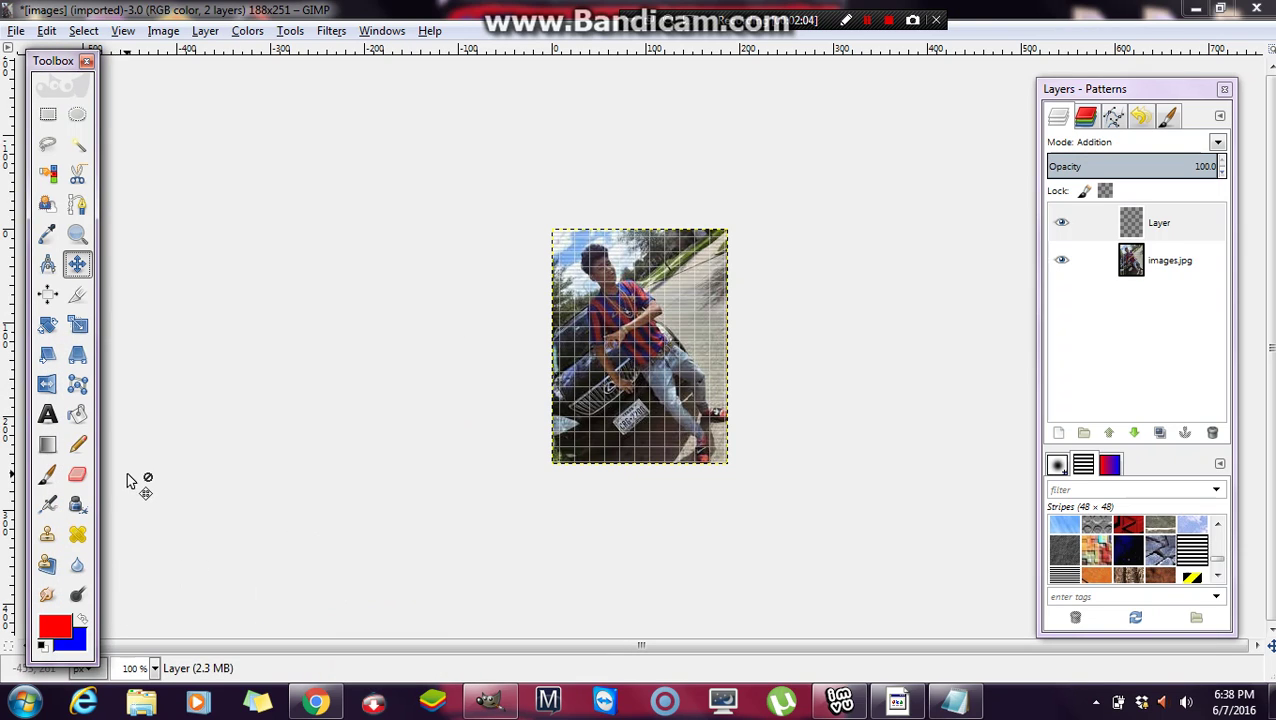
left_click(48, 444)
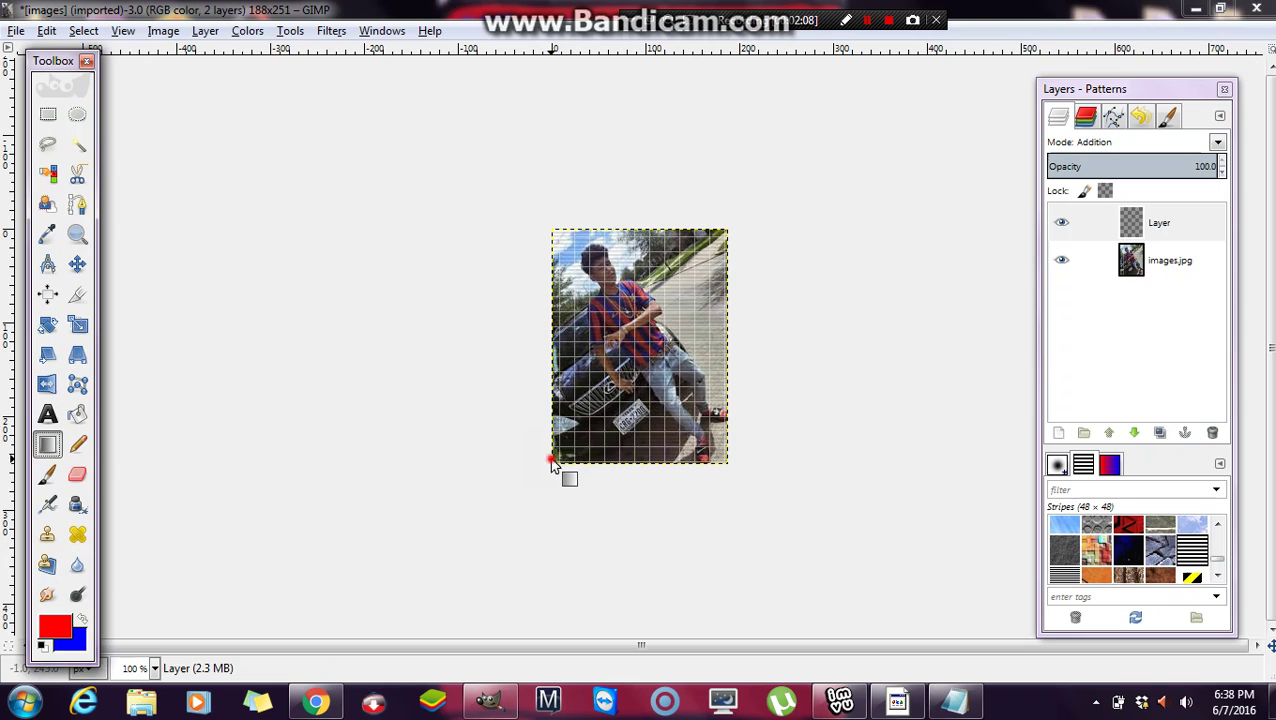
Step: Drag a red-to-blue gradient bottom-left to top-right, set 65 opacity, and merge it down
left_click_drag(550, 463, 718, 237)
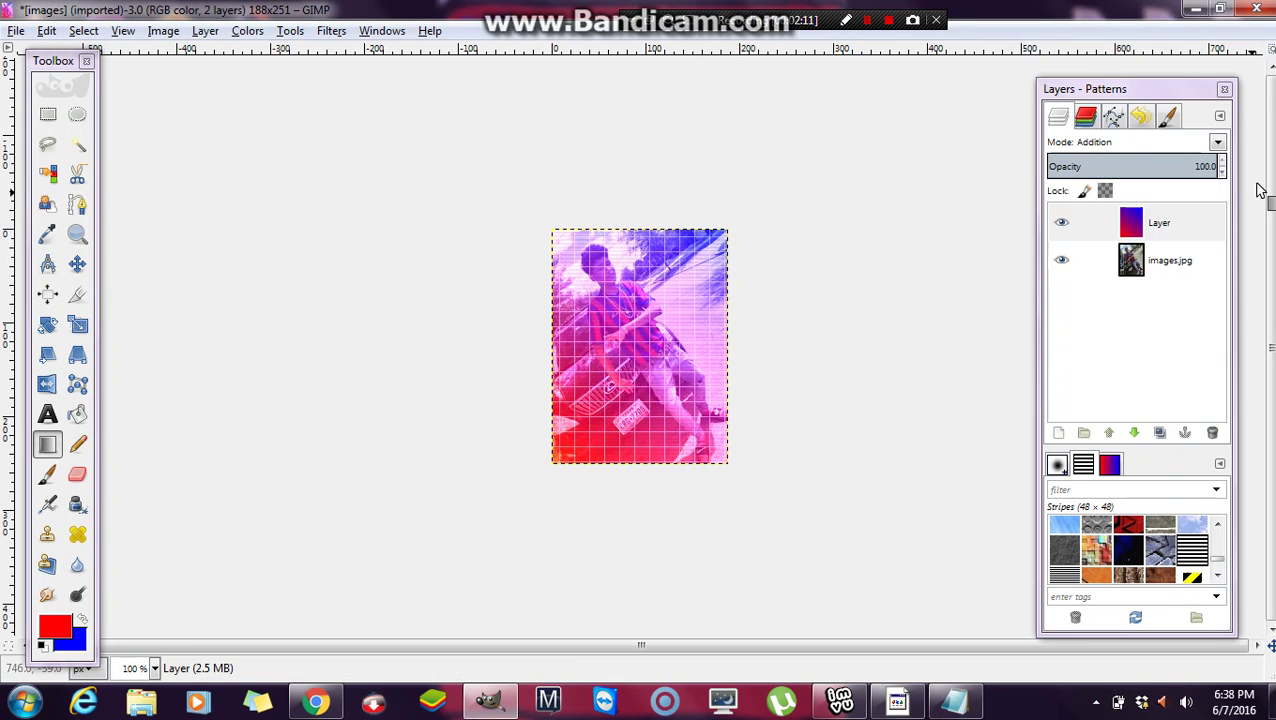
left_click(1222, 171)
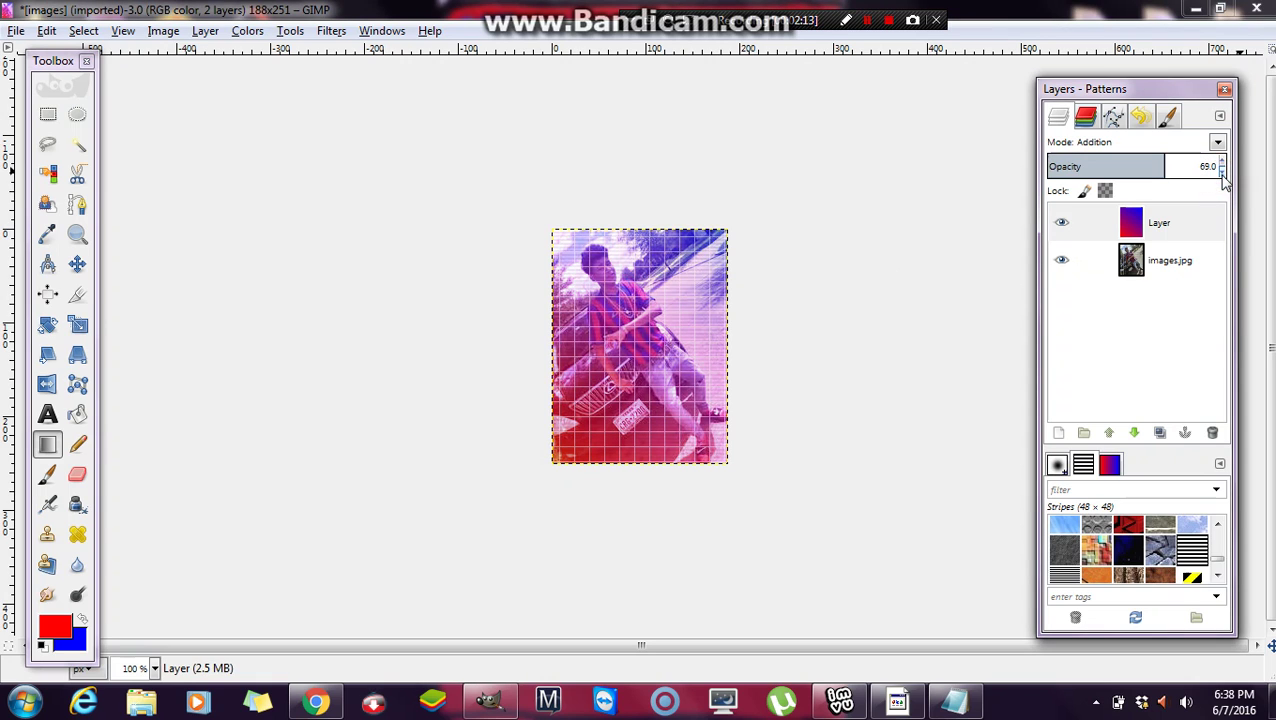
right_click(1133, 222)
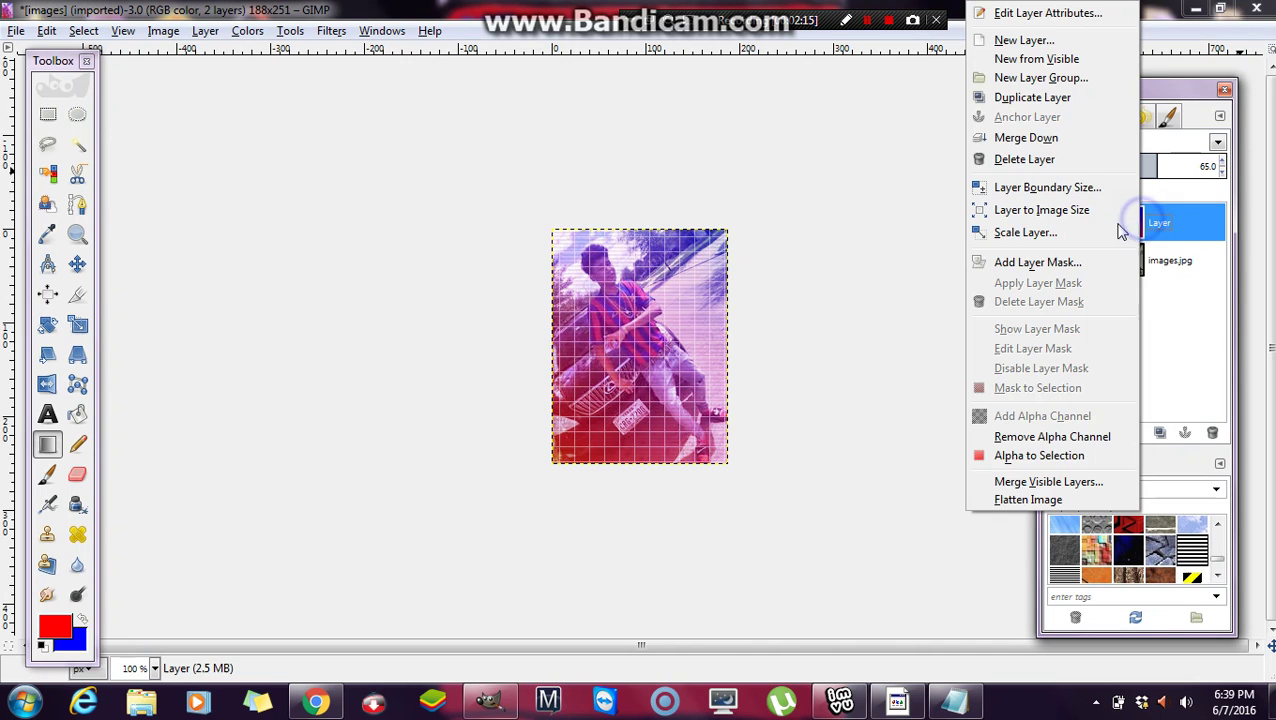
left_click(1050, 145)
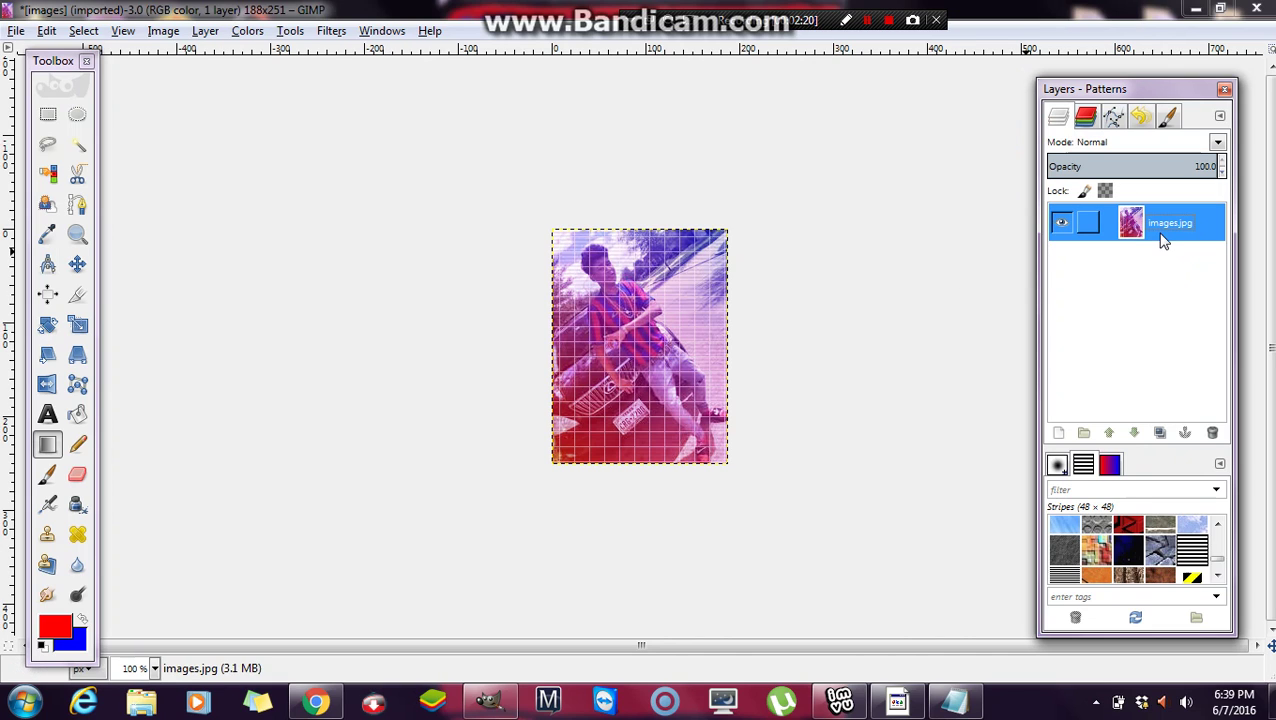
Step: Add a new transparent layer and set the Text tool to the BRUSHSTRIKE font
left_click(1058, 433)
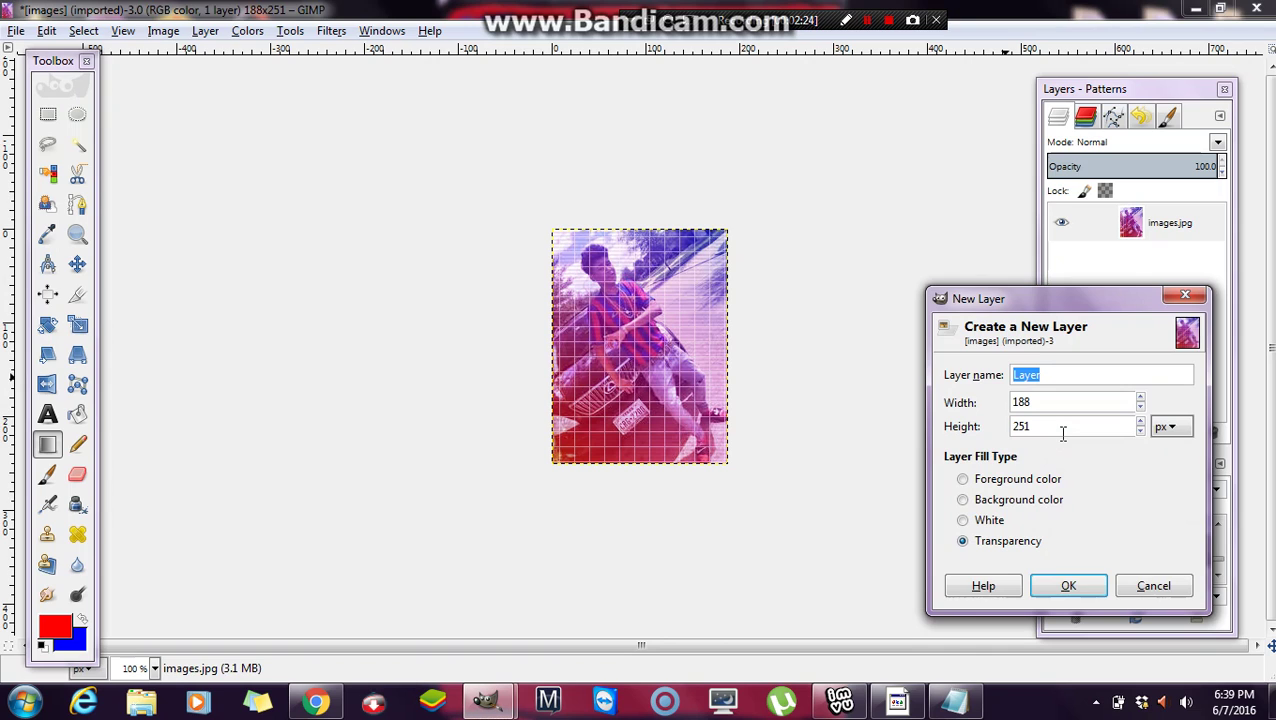
left_click(1068, 585)
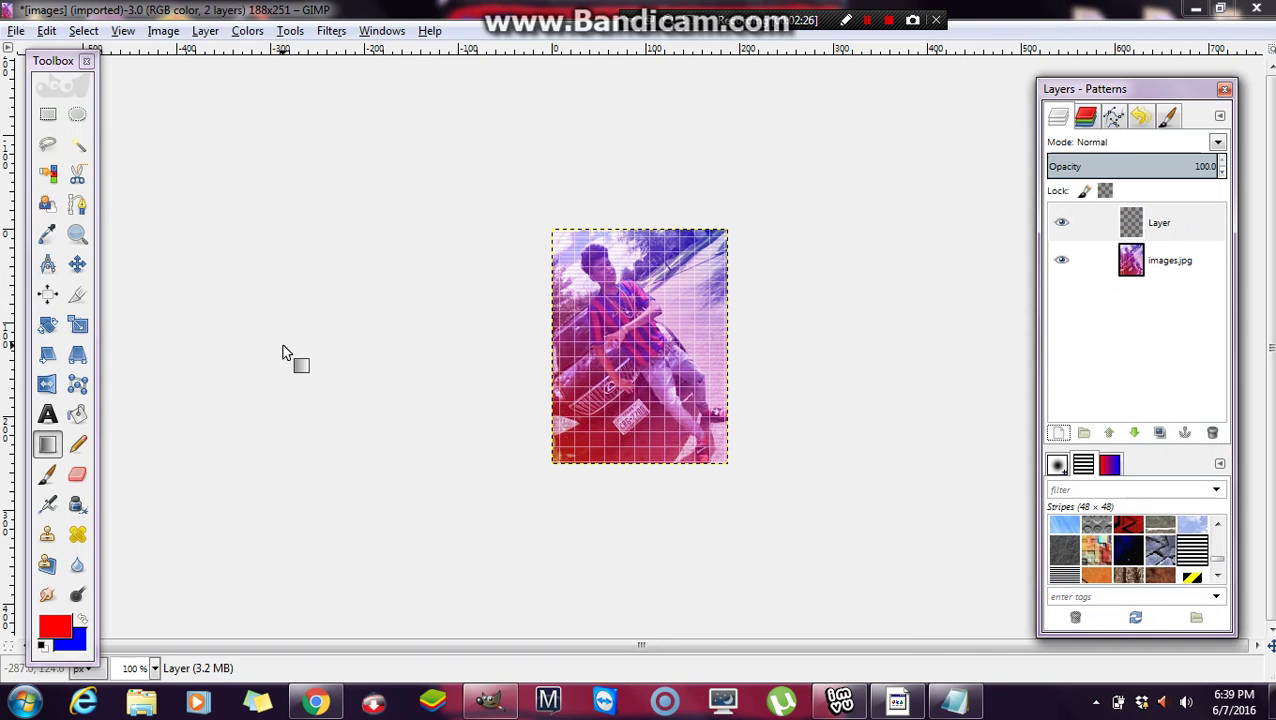
left_click(48, 414)
double_click(50, 415)
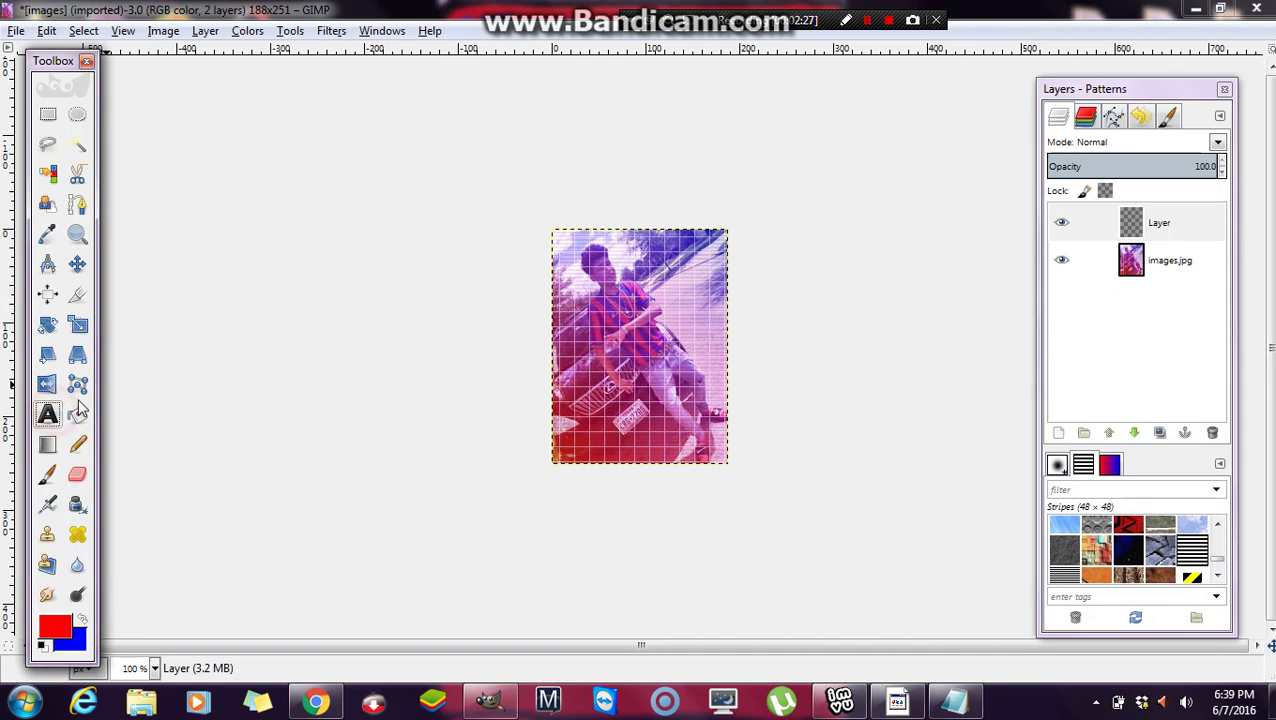
left_click(33, 340)
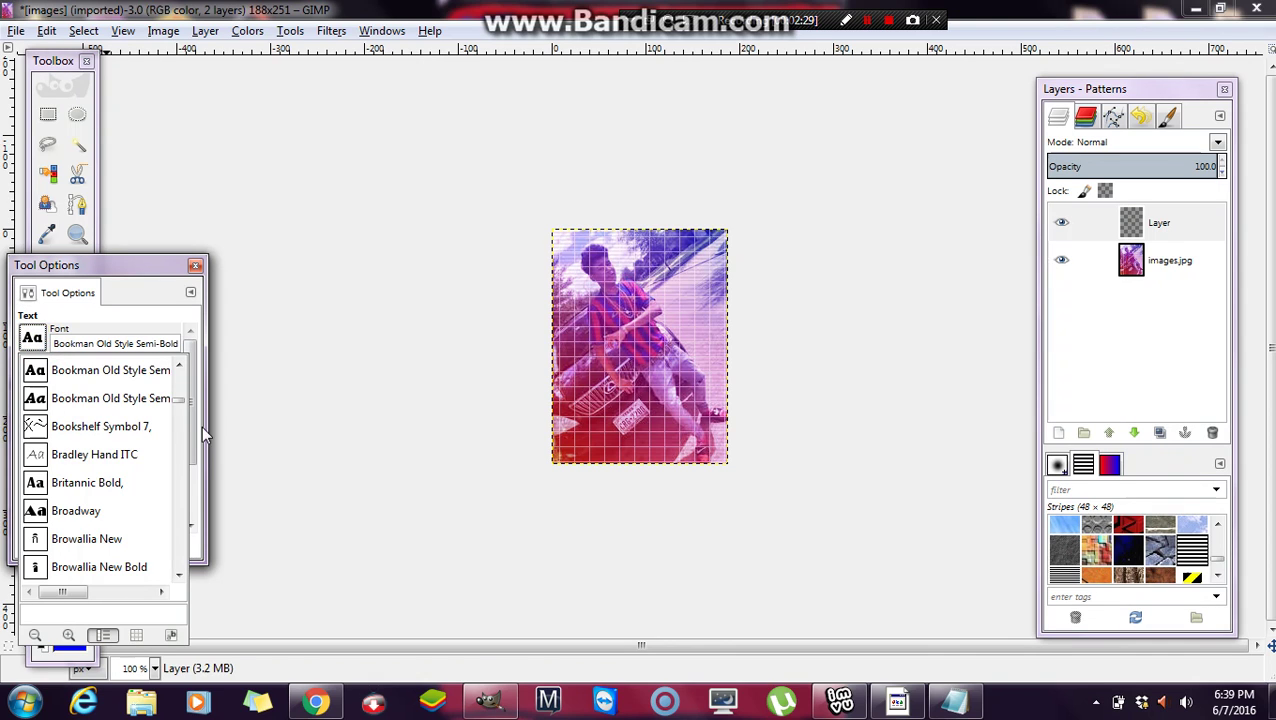
scroll(179, 577, "down", 1)
scroll(179, 577, "down", 4)
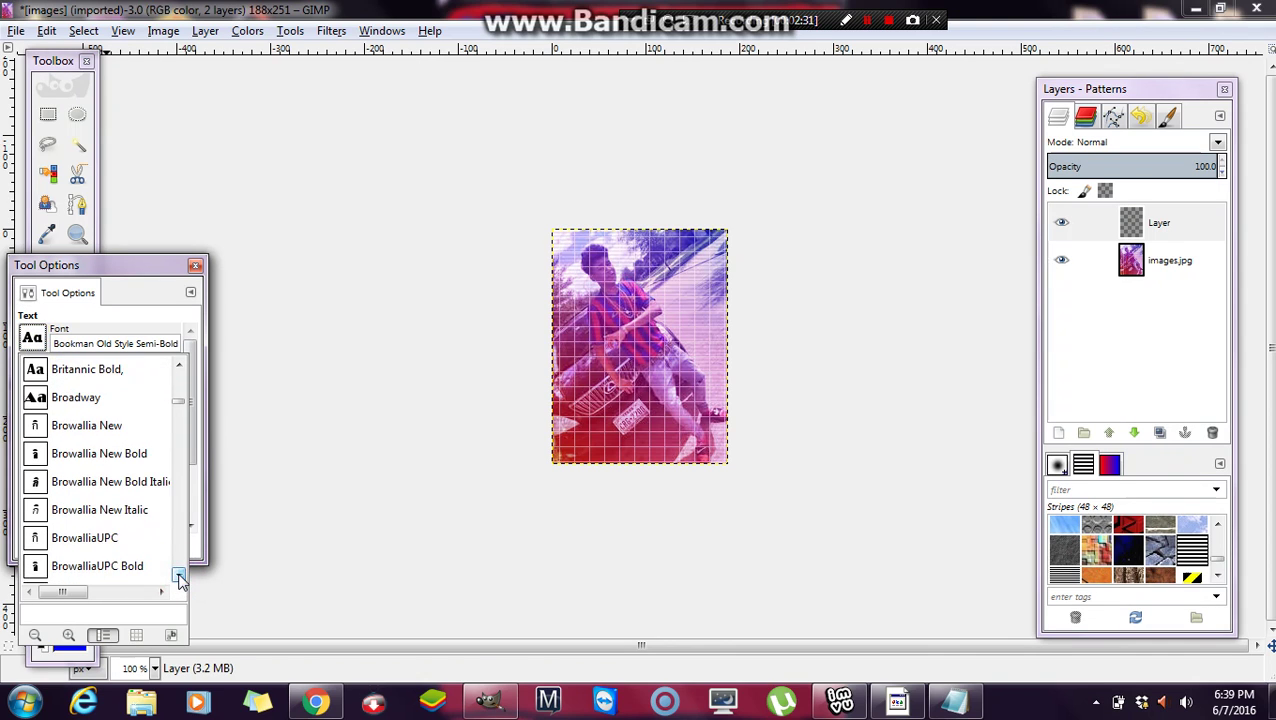
scroll(179, 577, "down", 2)
scroll(179, 577, "down", 4)
left_click(100, 519)
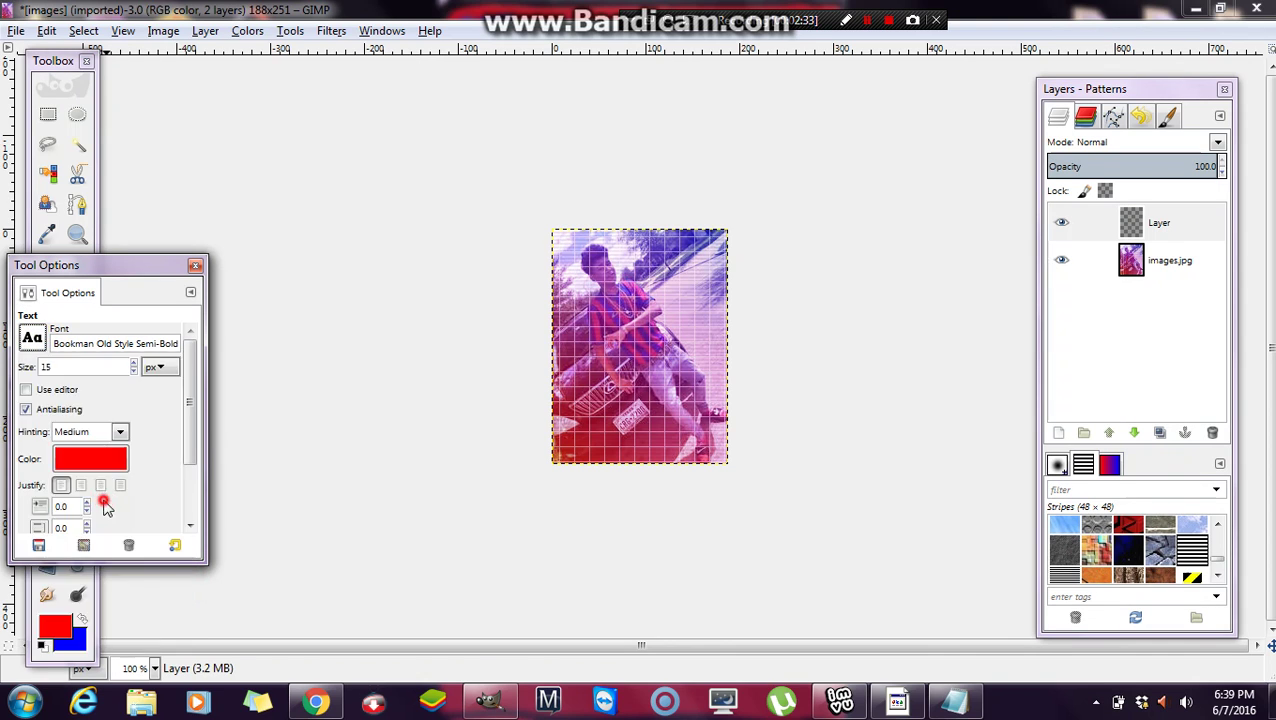
left_click(134, 364)
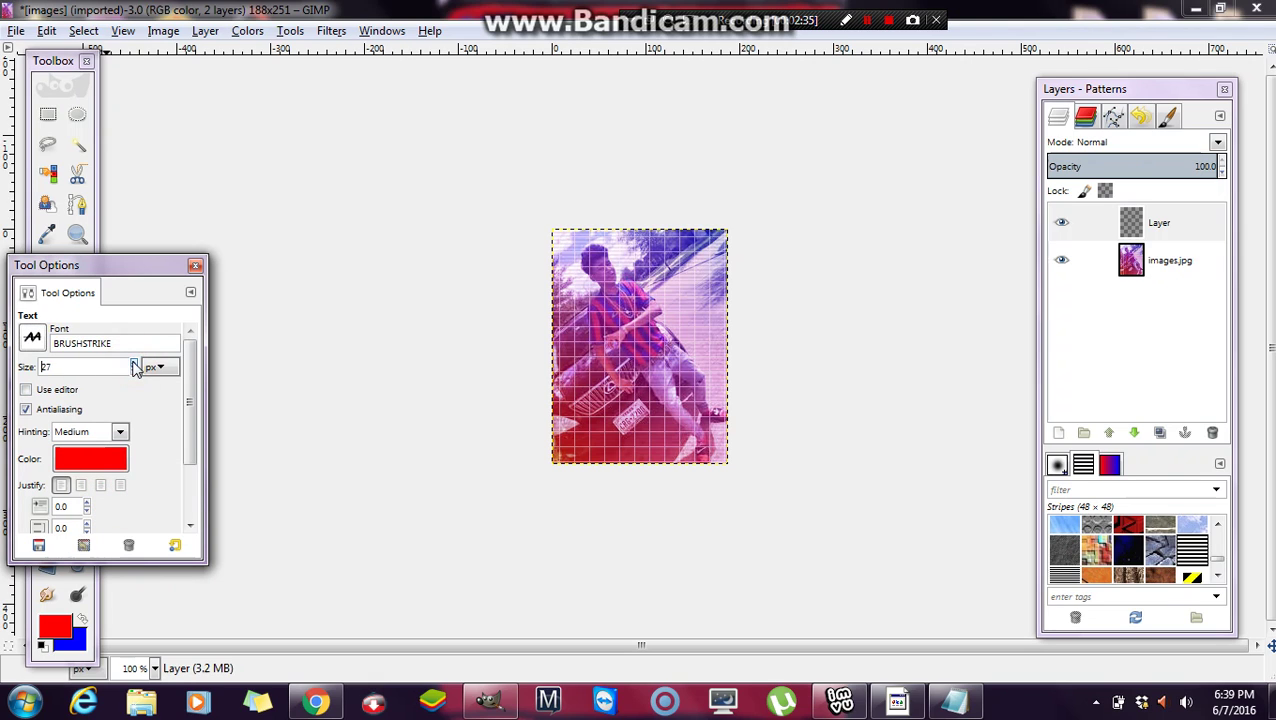
Step: Type BANG across the photo, enlarge it to 50 px, and merge it down
left_click_drag(552, 323, 729, 371)
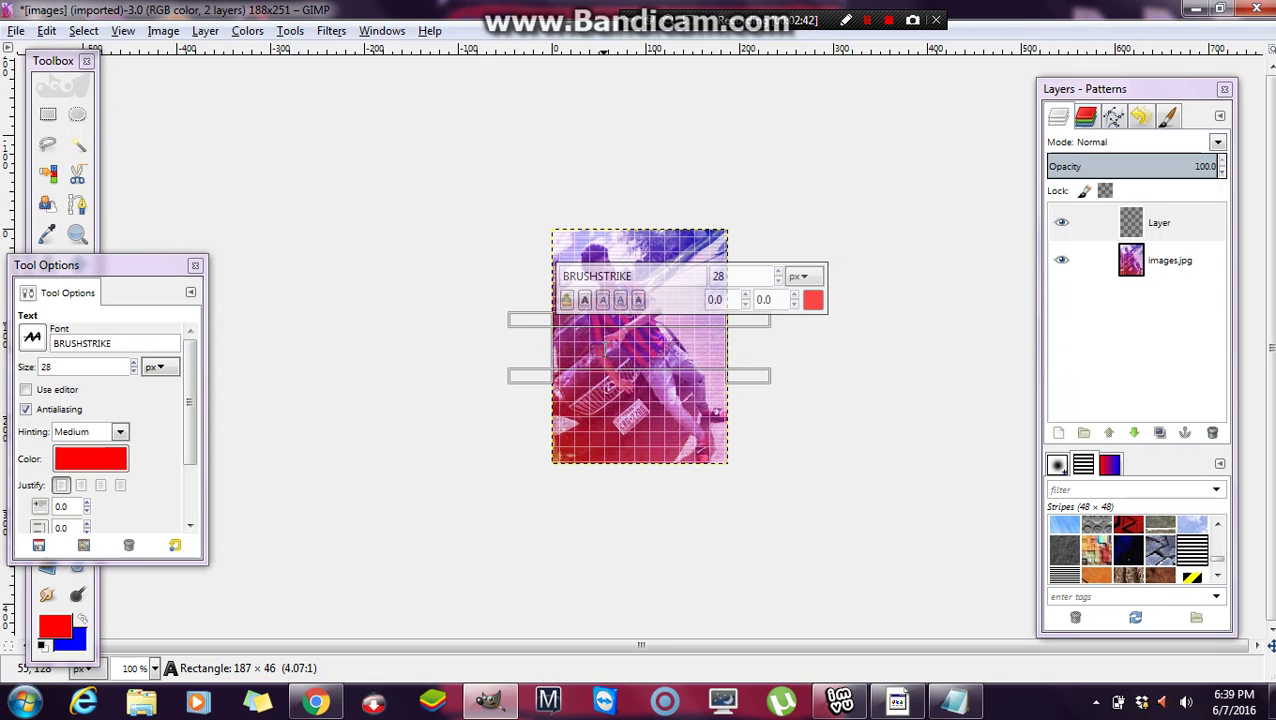
type("Bang")
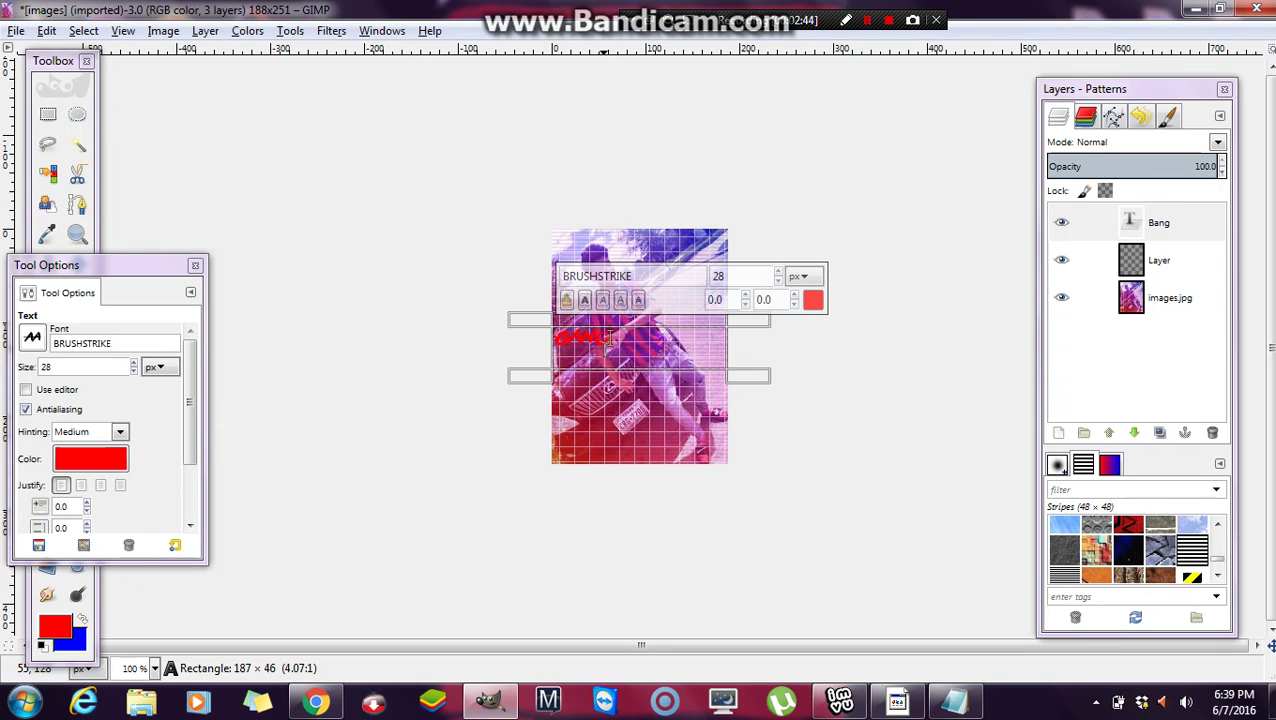
left_click(136, 364)
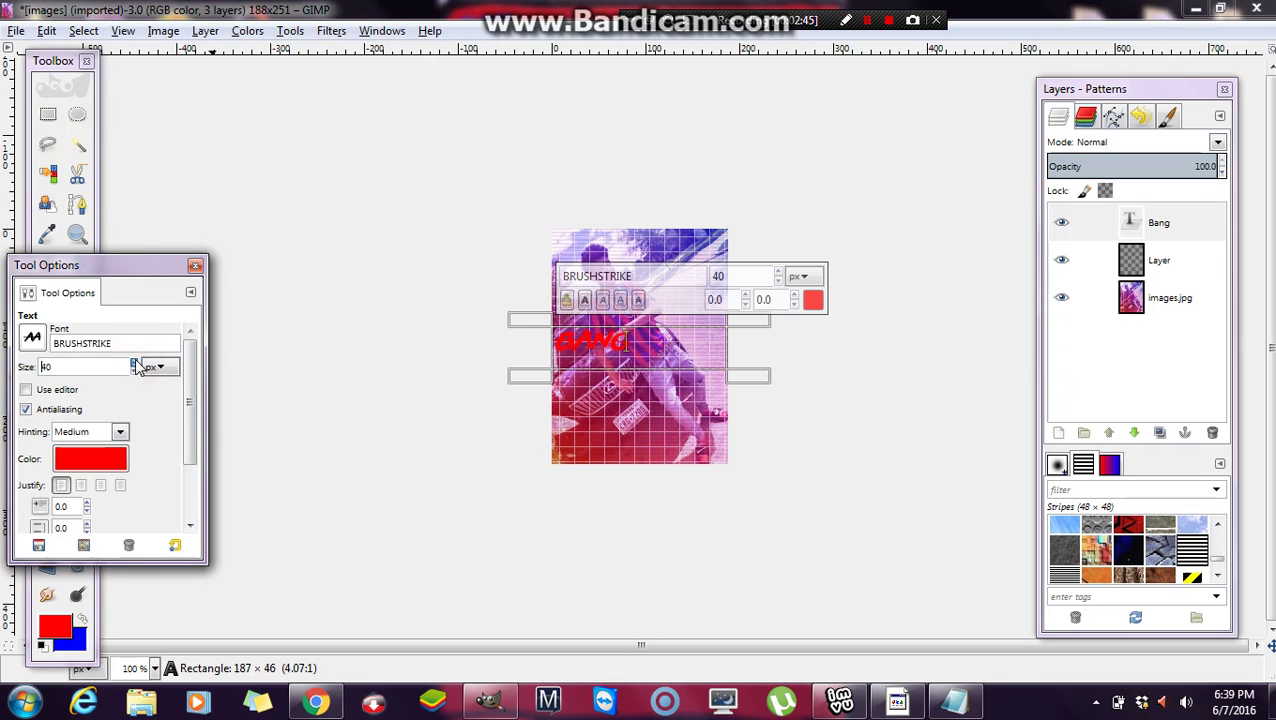
left_click(136, 362)
left_click(136, 362)
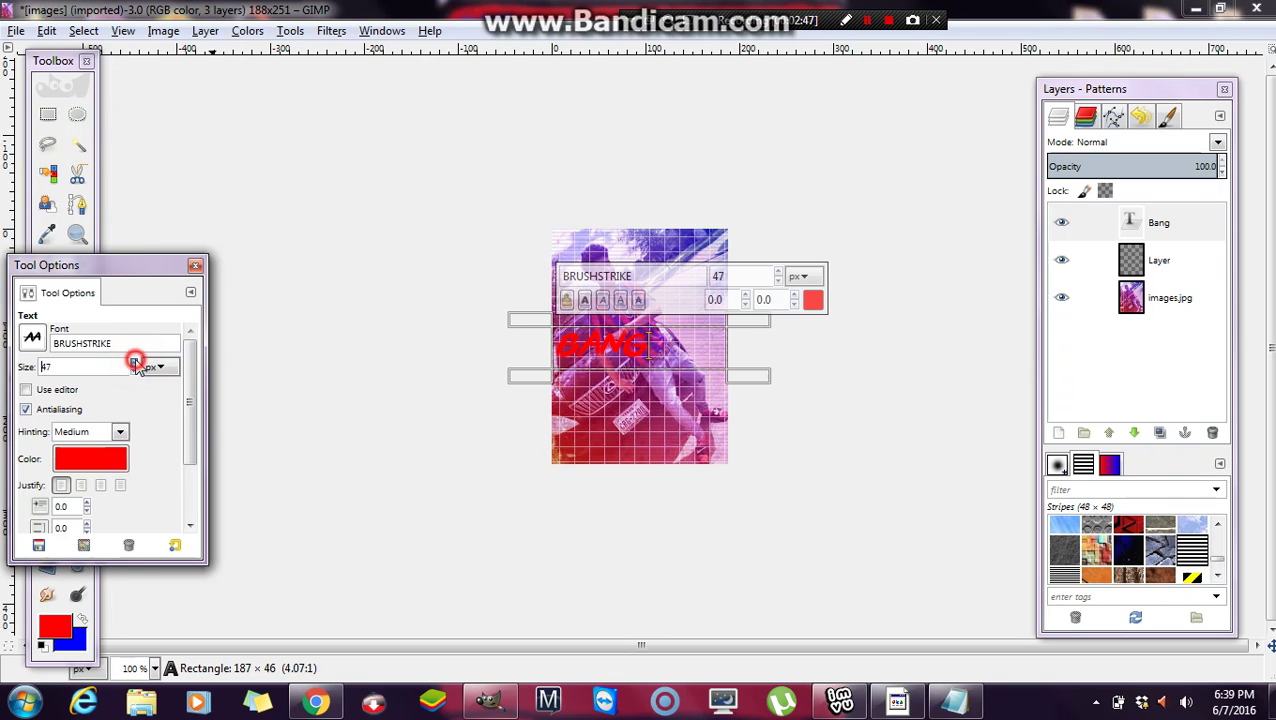
left_click(136, 362)
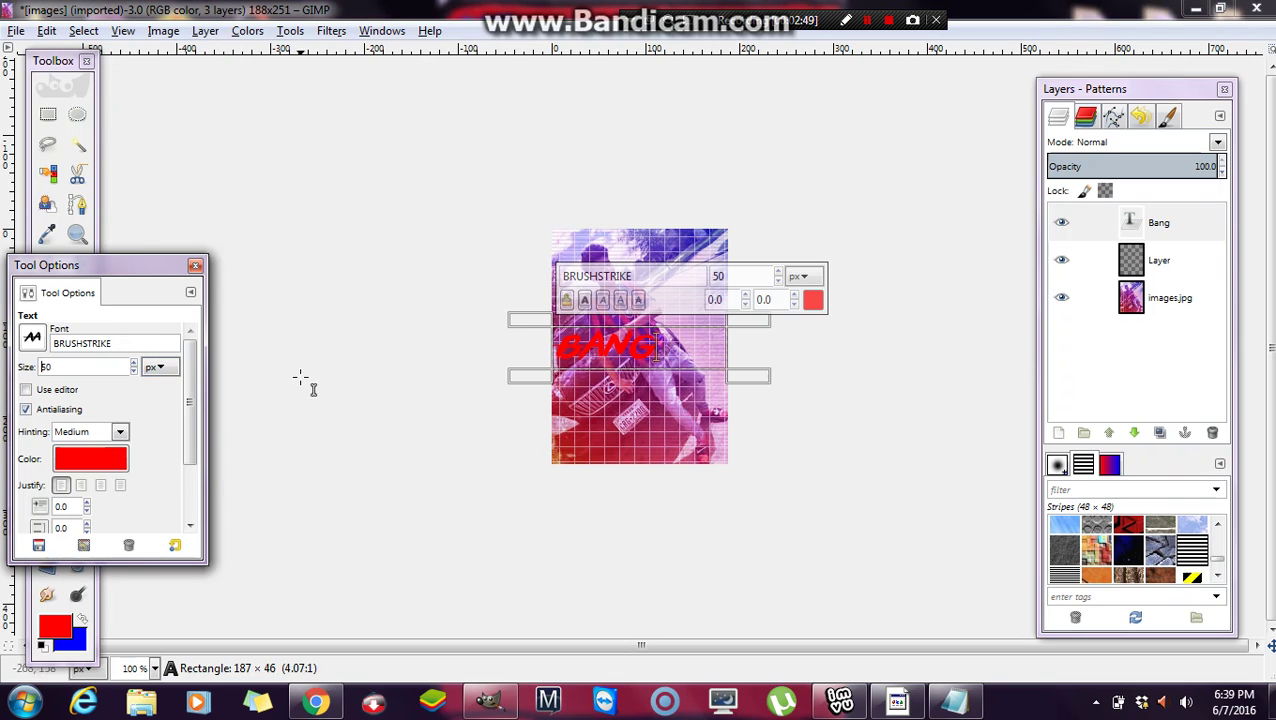
left_click(300, 378)
left_click(195, 265)
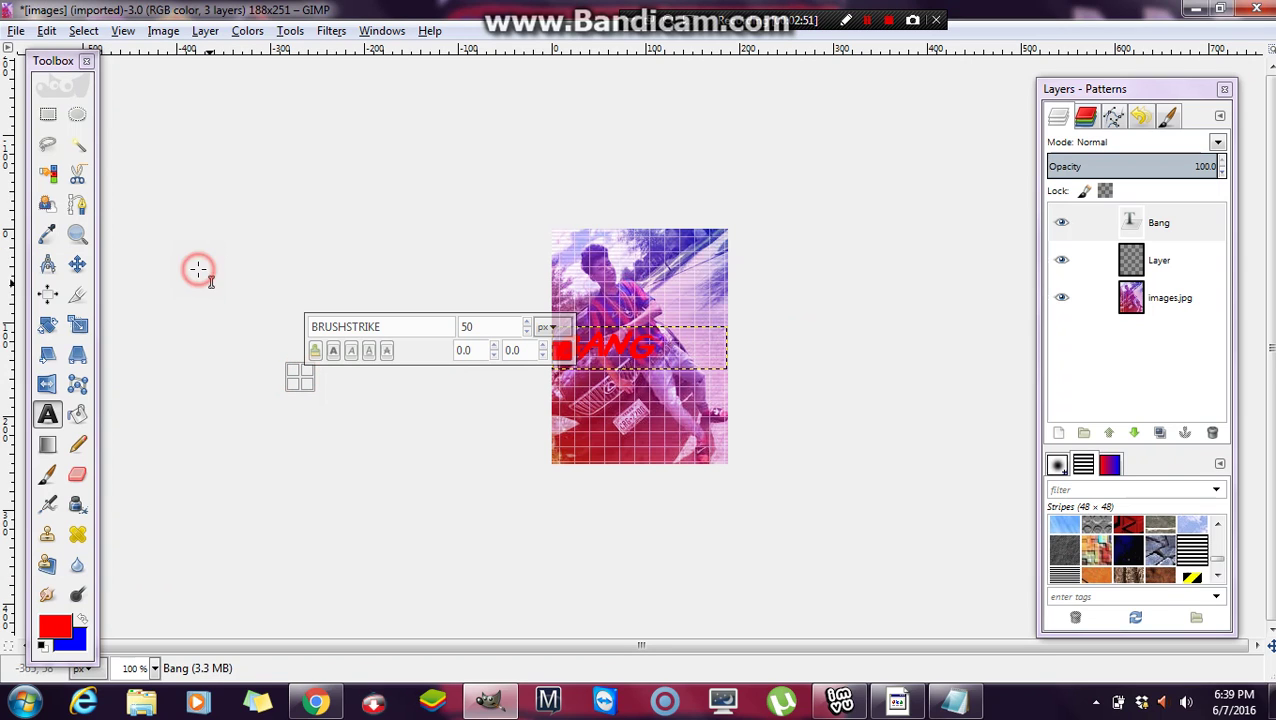
right_click(1150, 222)
left_click(1040, 160)
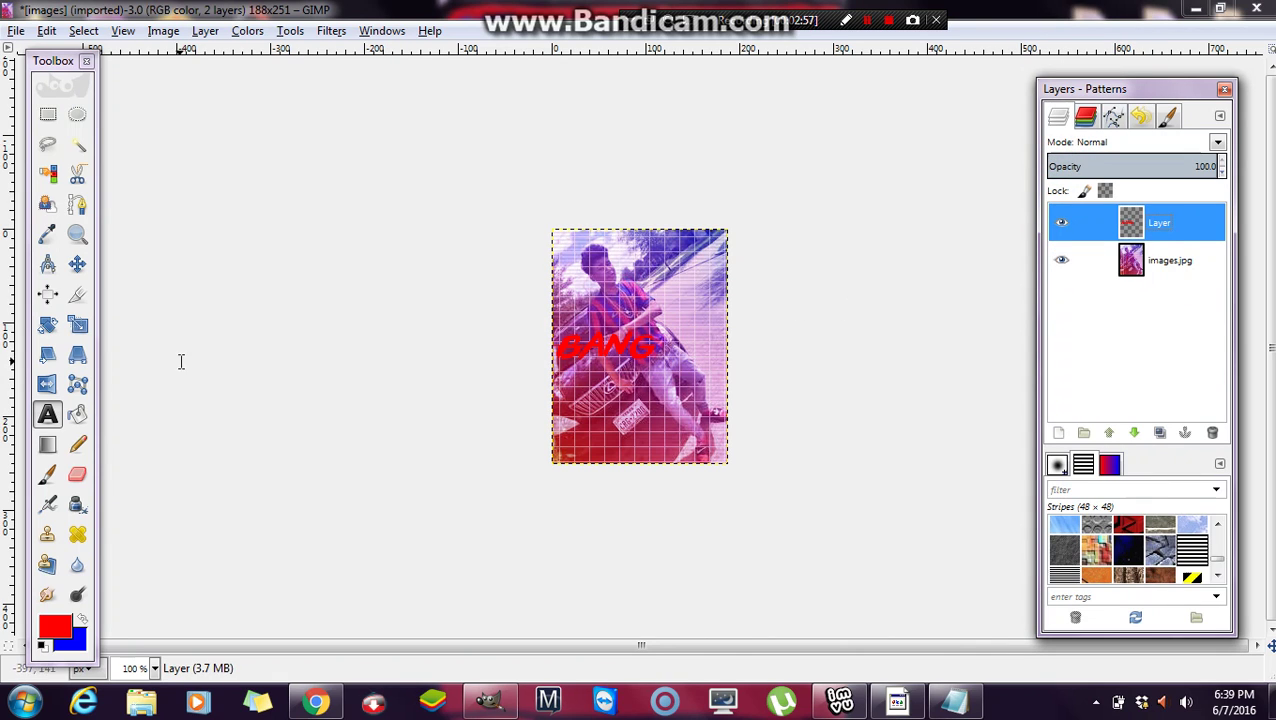
Step: Undo the trial move and the merge so BANG returns as its own text layer
left_click(77, 263)
left_click_drag(617, 354, 643, 354)
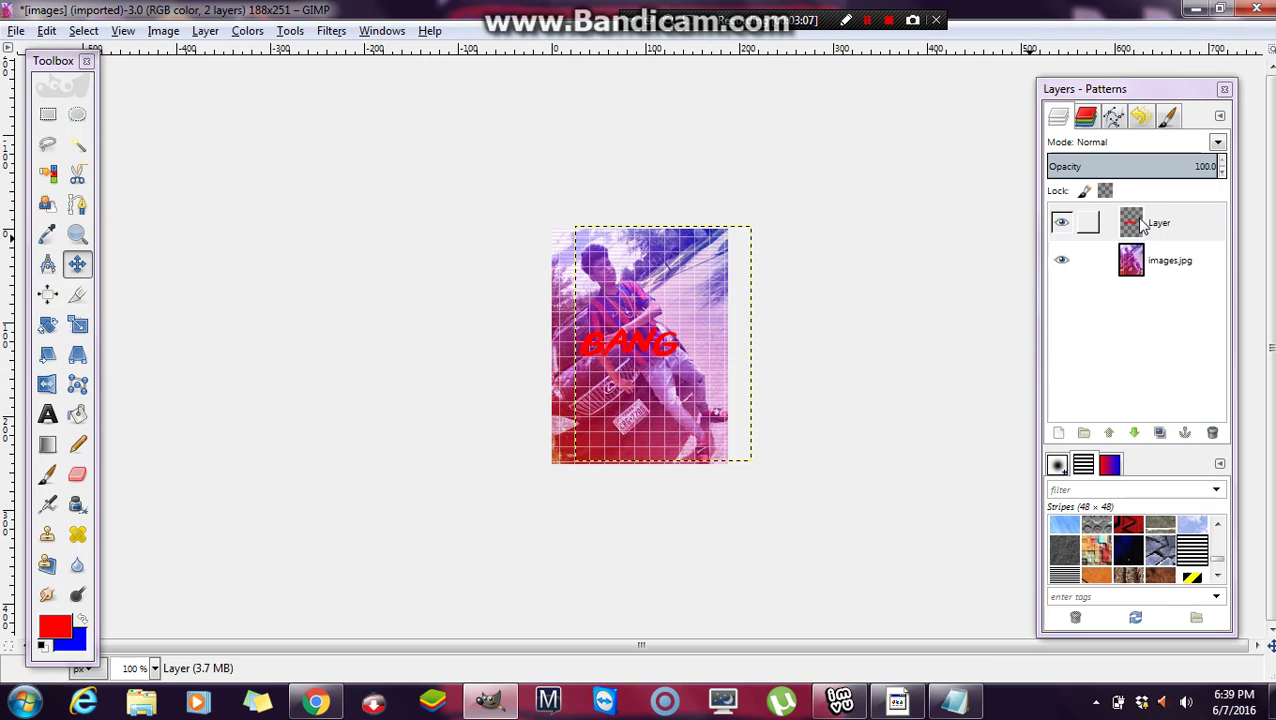
key("ctrl+z")
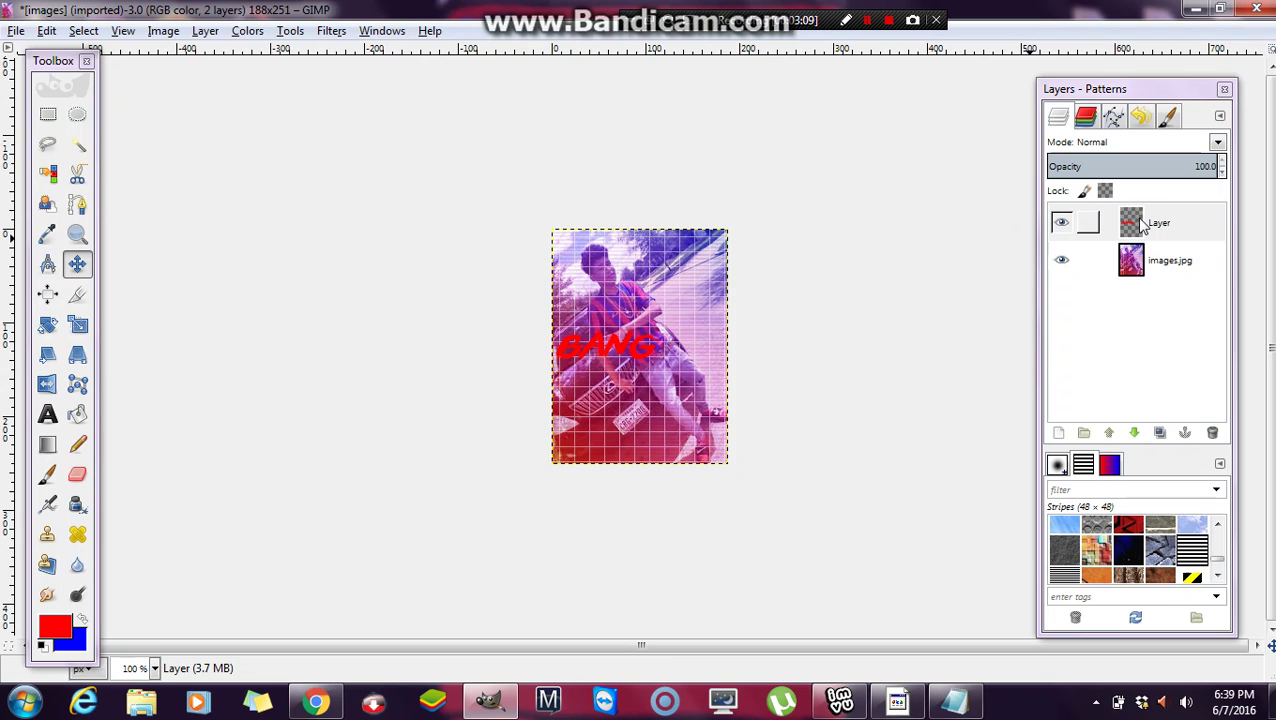
key("ctrl+z")
Step: Hide the photo, nudge the BANG text about 12 px right, then show Layer again
left_click(1085, 258)
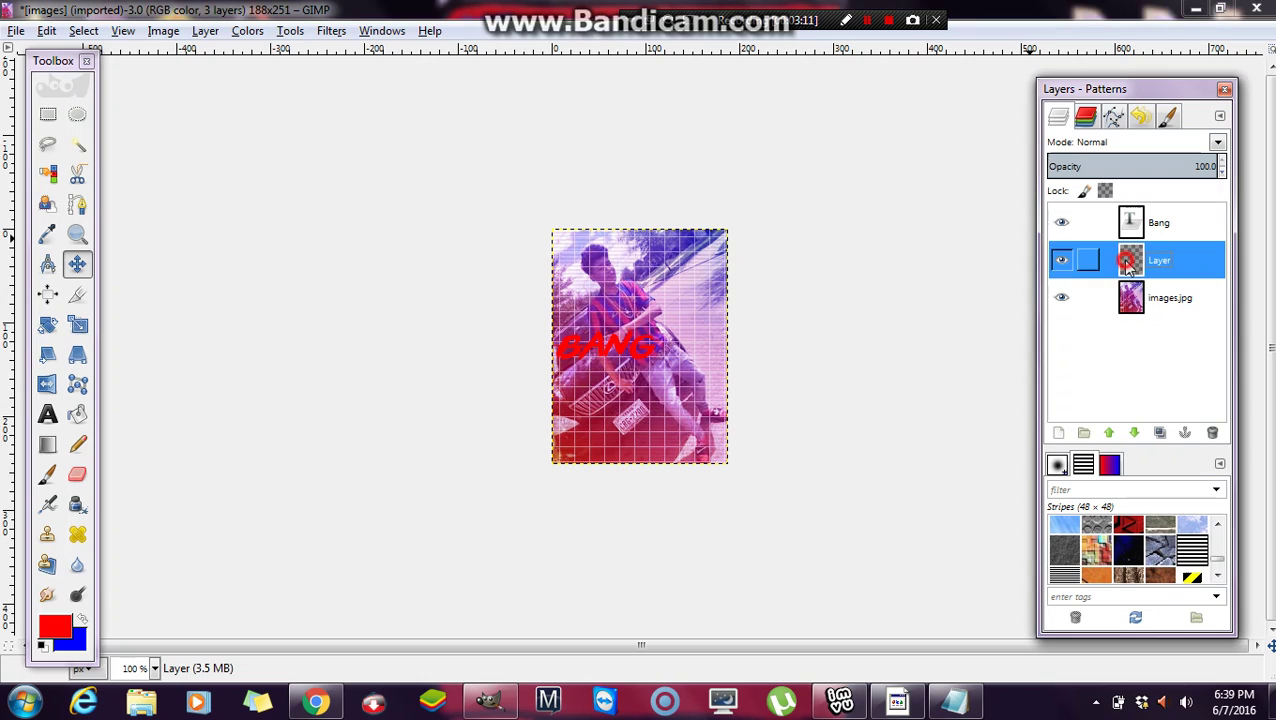
left_click(1062, 297)
left_click_drag(624, 342, 644, 342)
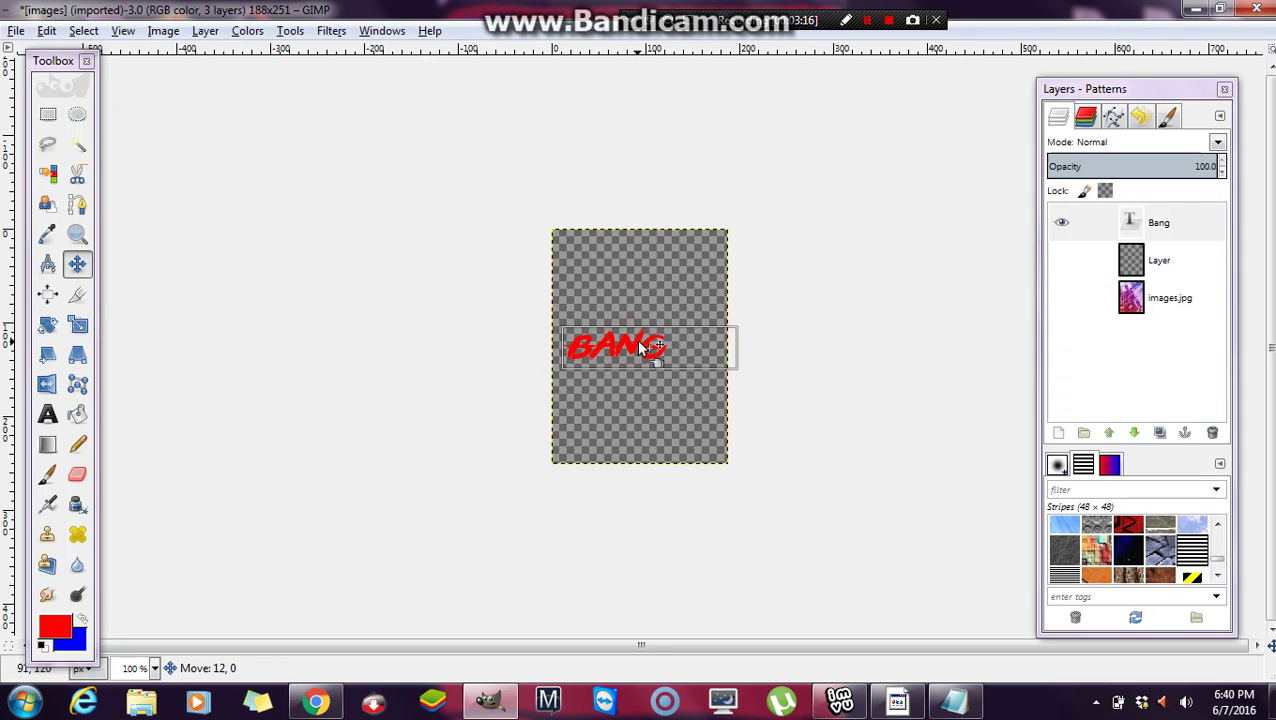
left_click(1060, 260)
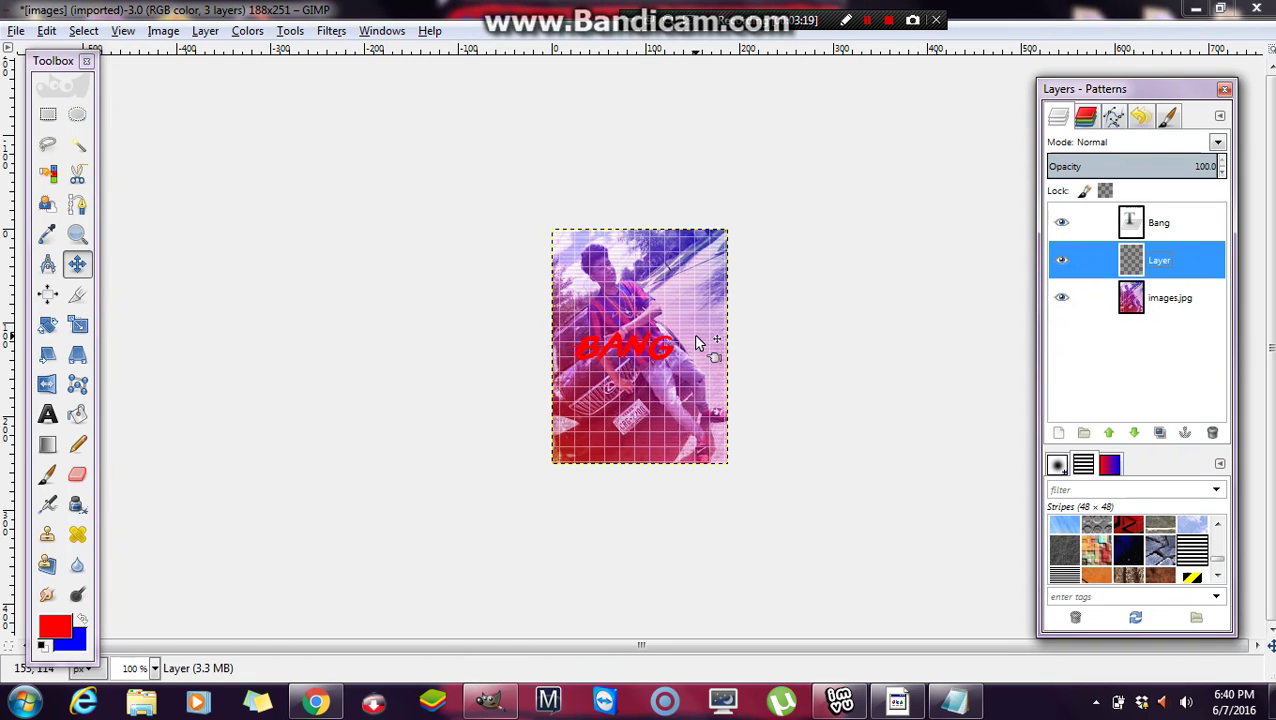
left_click(155, 670)
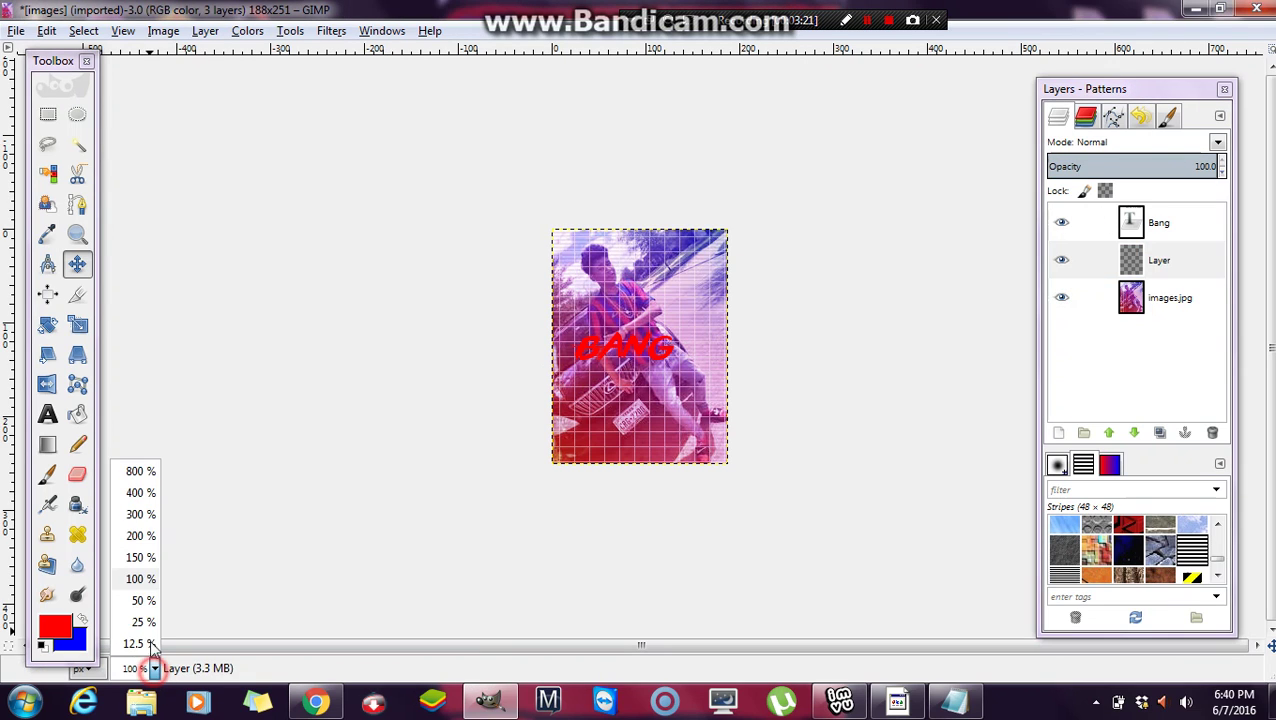
Step: At 200% zoom, fuzzy-select the red BANG letters on the Bang text layer
left_click(142, 533)
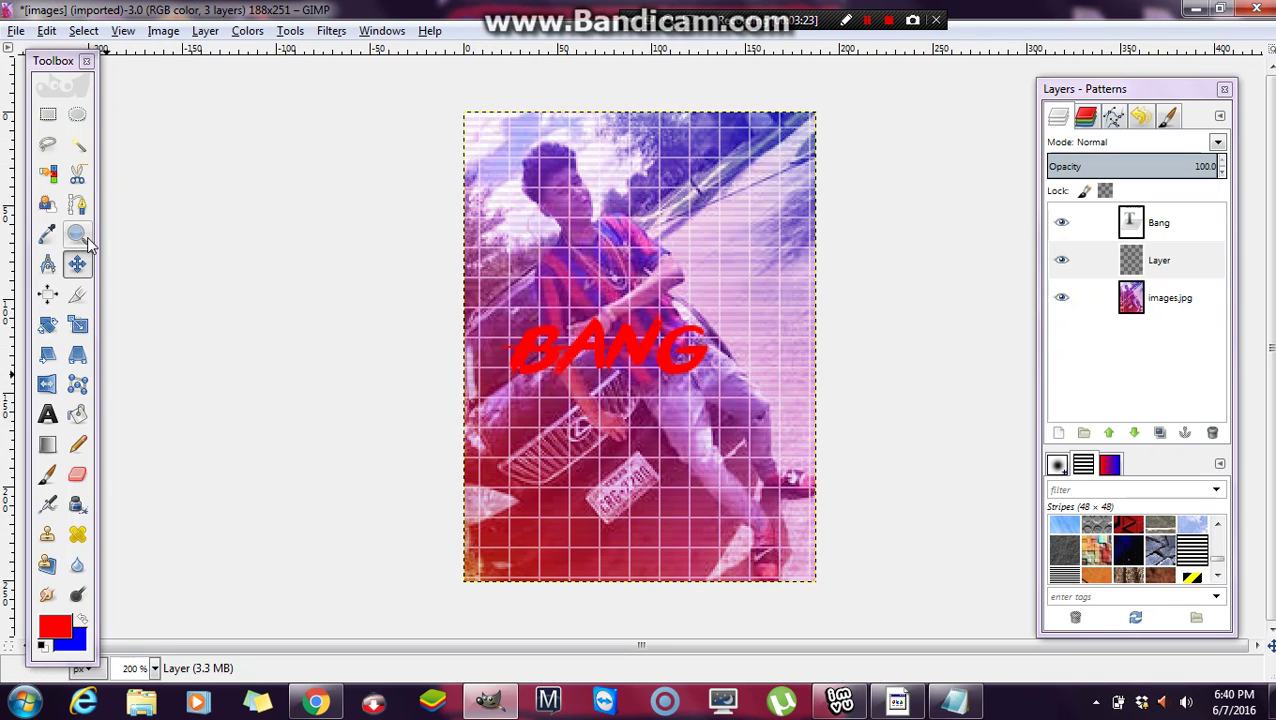
left_click(1152, 222)
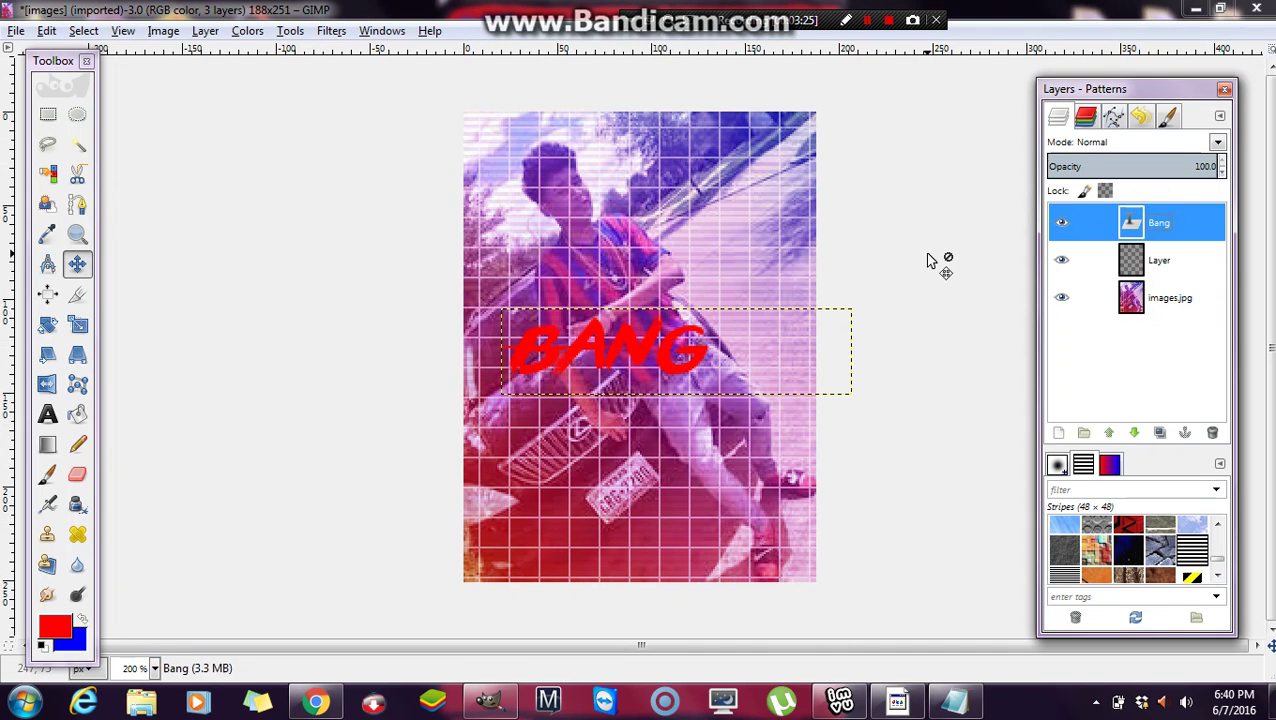
key("u")
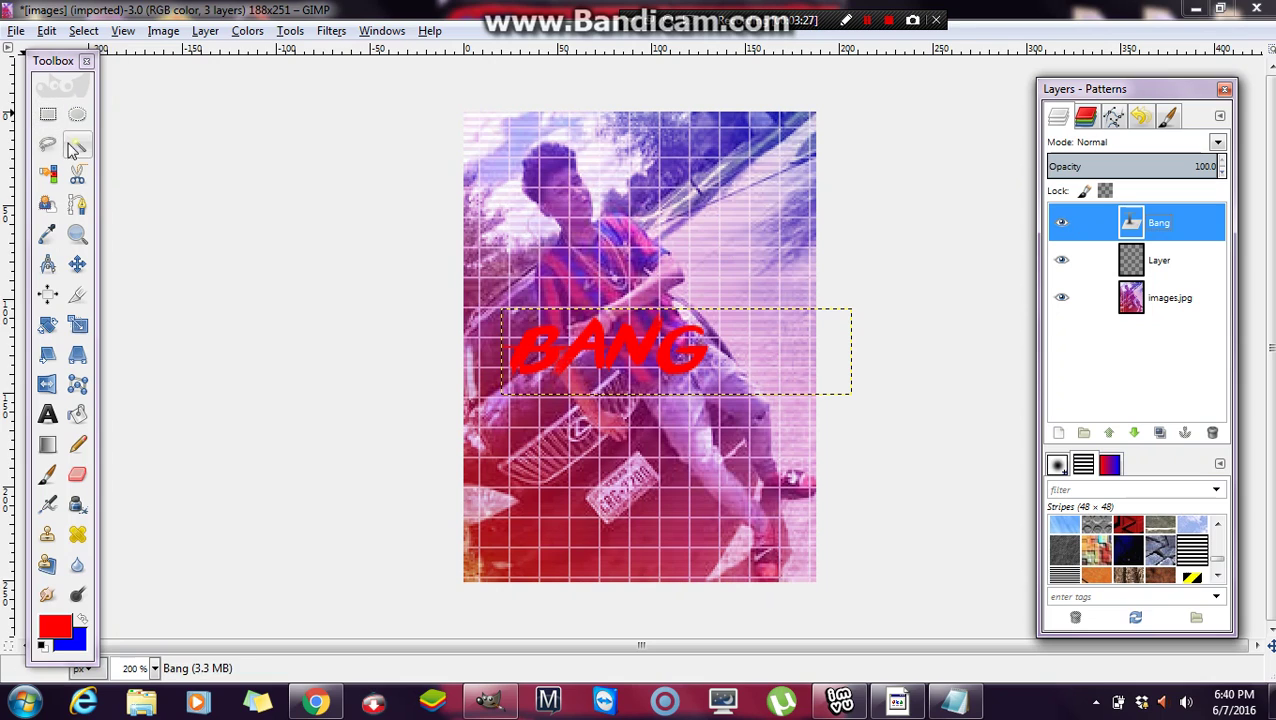
left_click(76, 146)
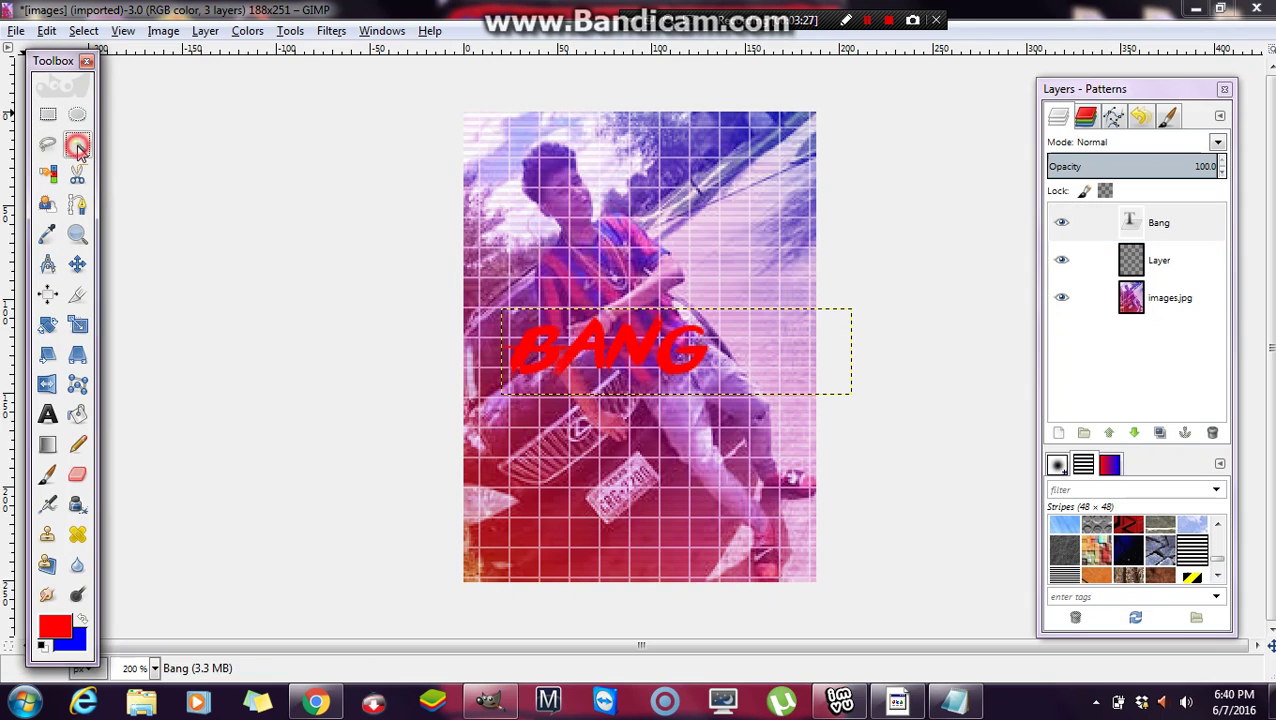
left_click(622, 348)
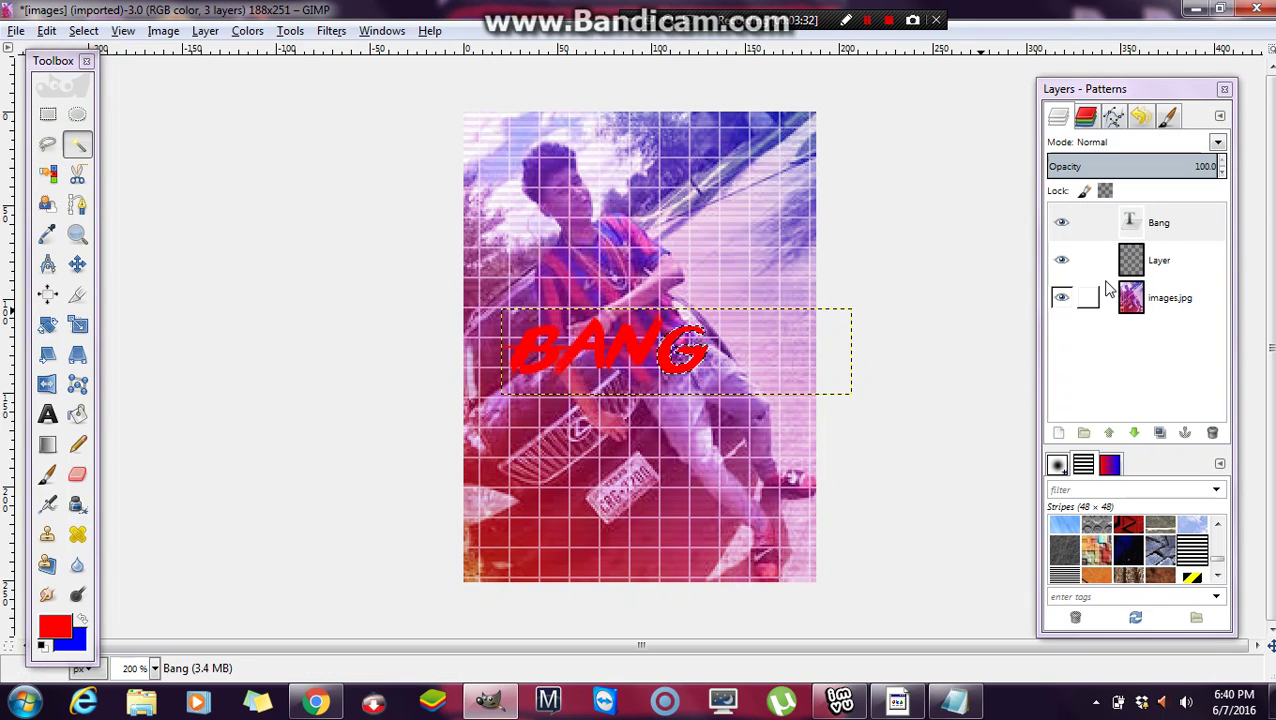
left_click(1184, 225)
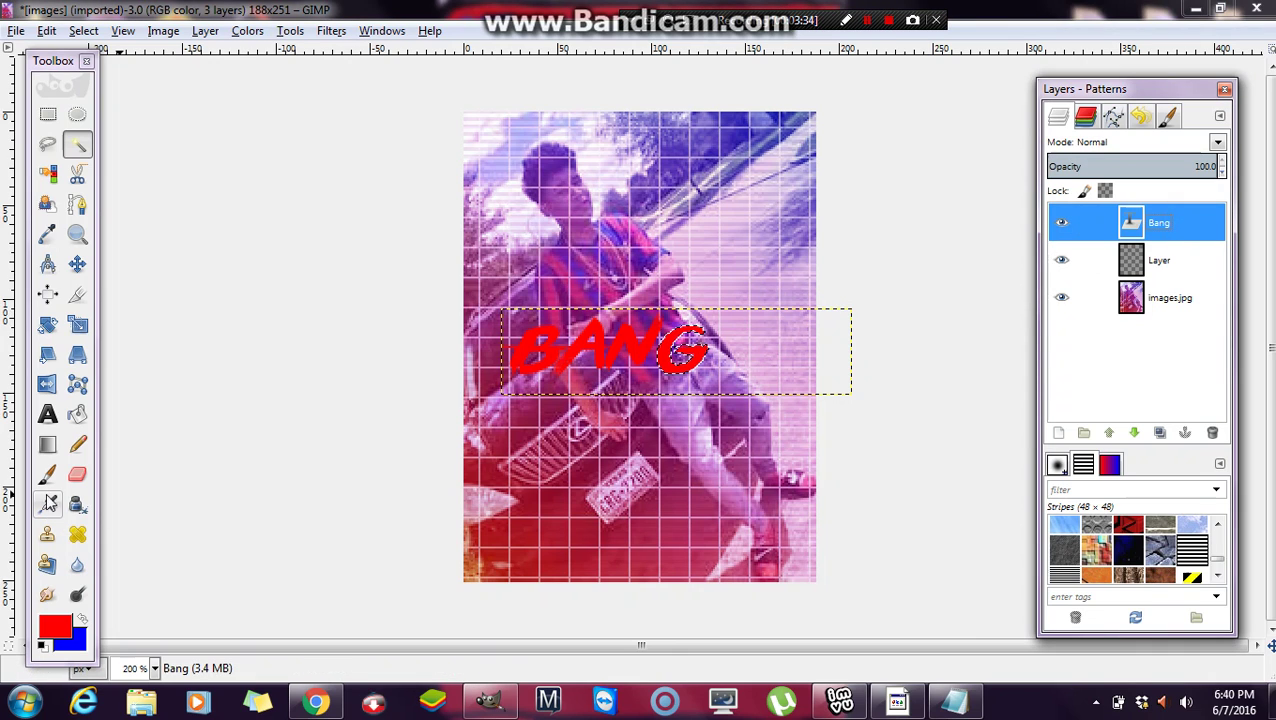
left_click(85, 31)
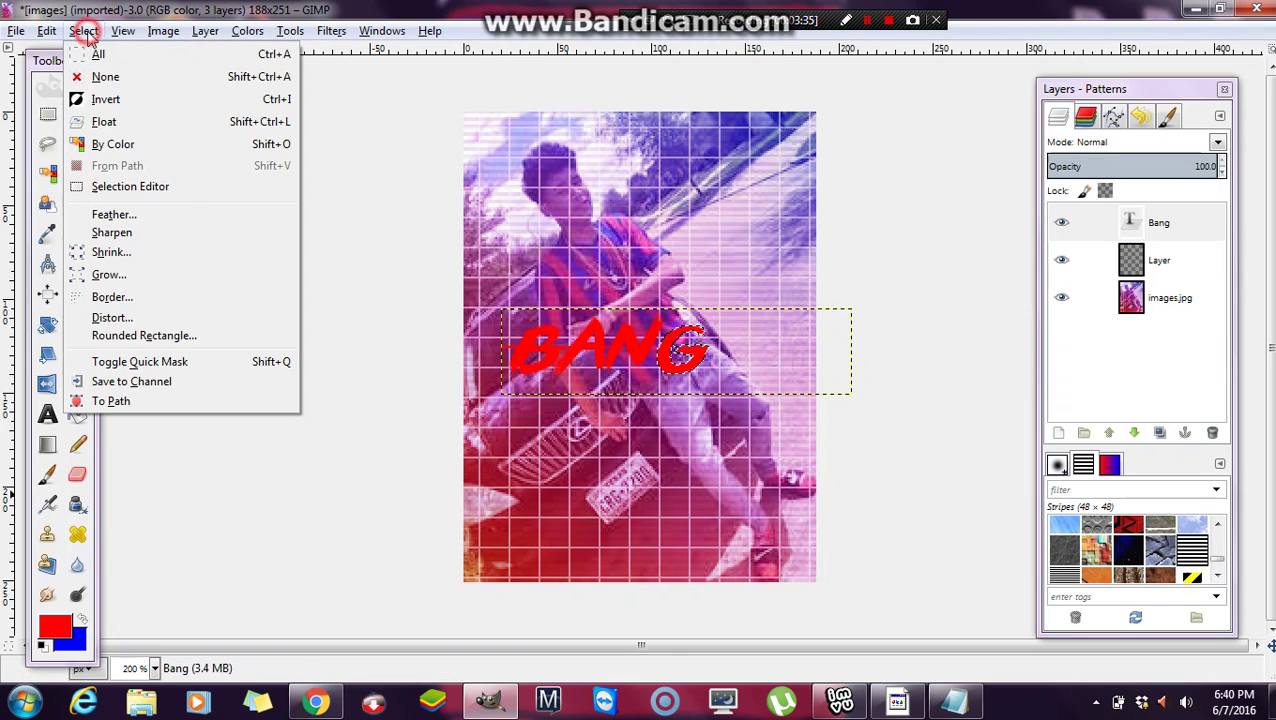
key("Escape")
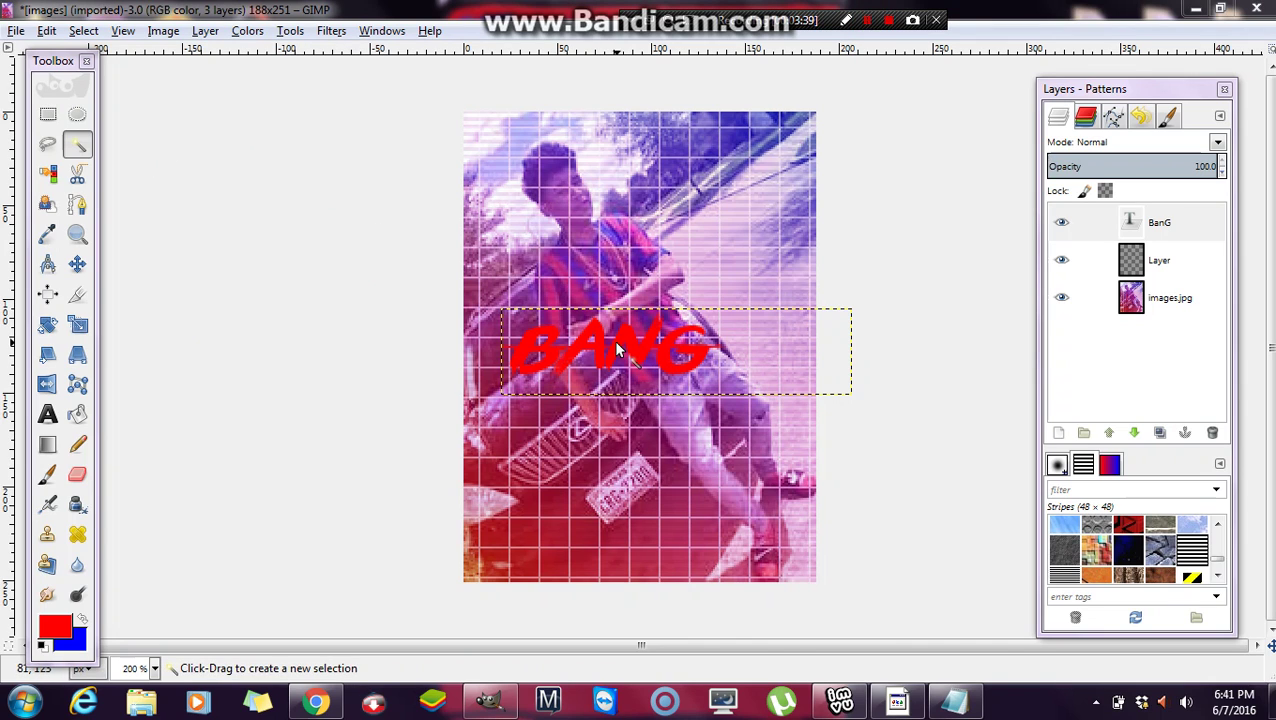
key("Tab")
left_click(489, 702)
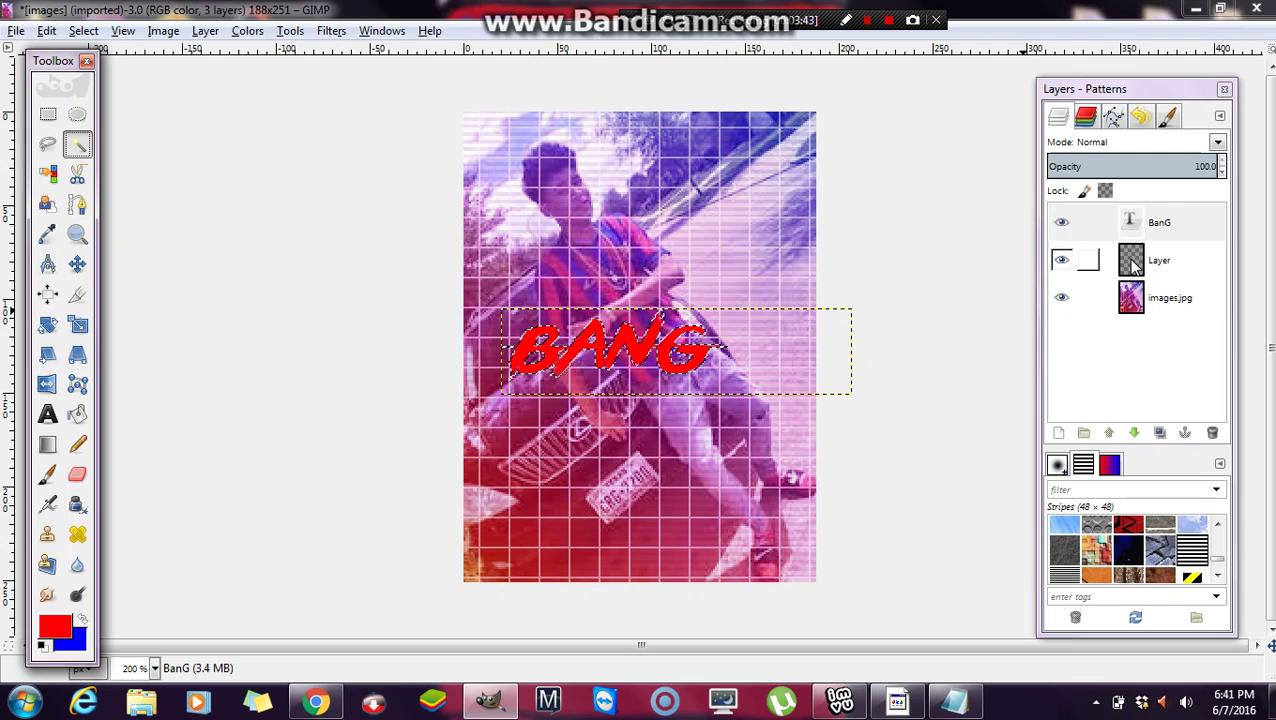
left_click(1135, 262)
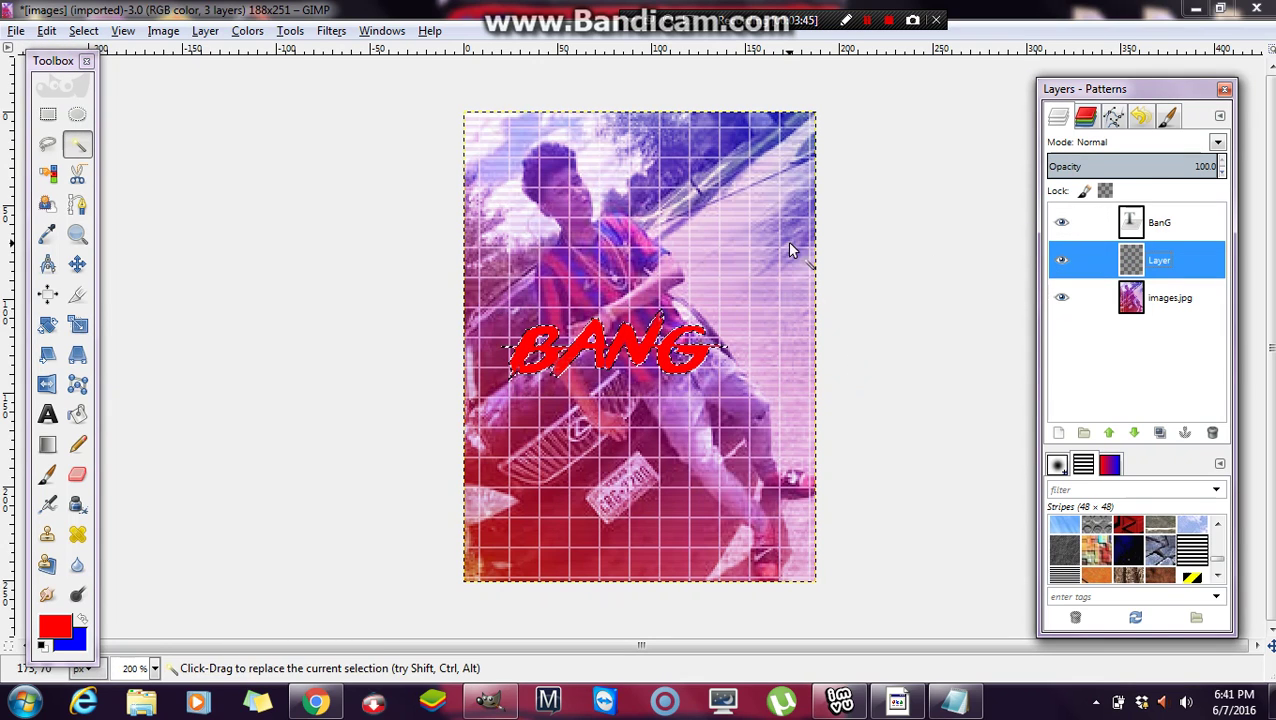
Step: Use Select > Grow with 5 pixels to widen the BANG letter selection
left_click(84, 31)
left_click(135, 279)
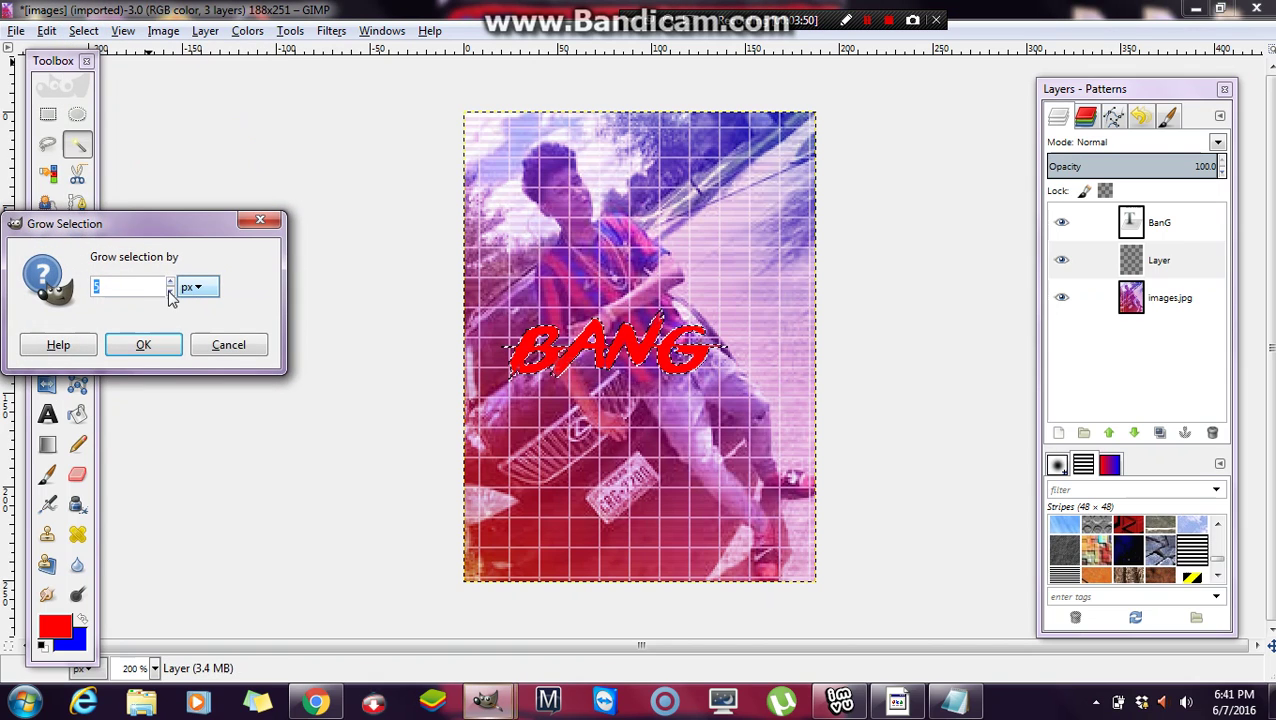
left_click(170, 283)
left_click(170, 283)
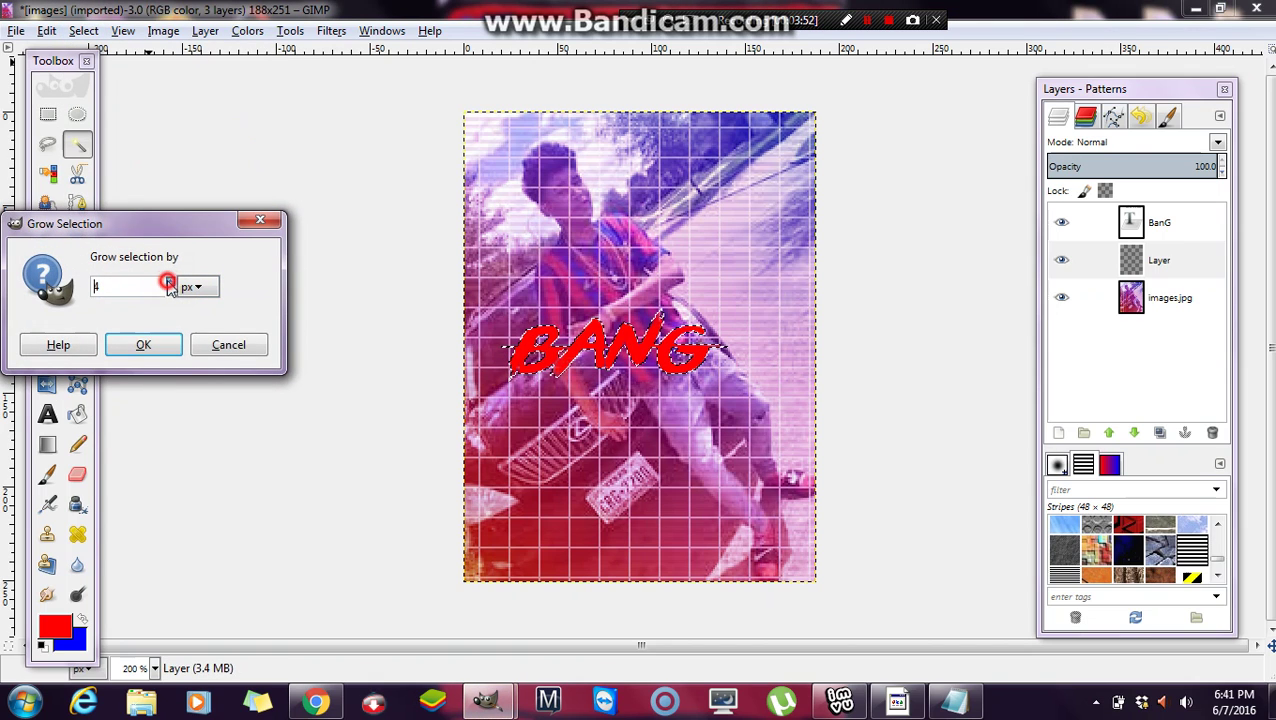
left_click(170, 283)
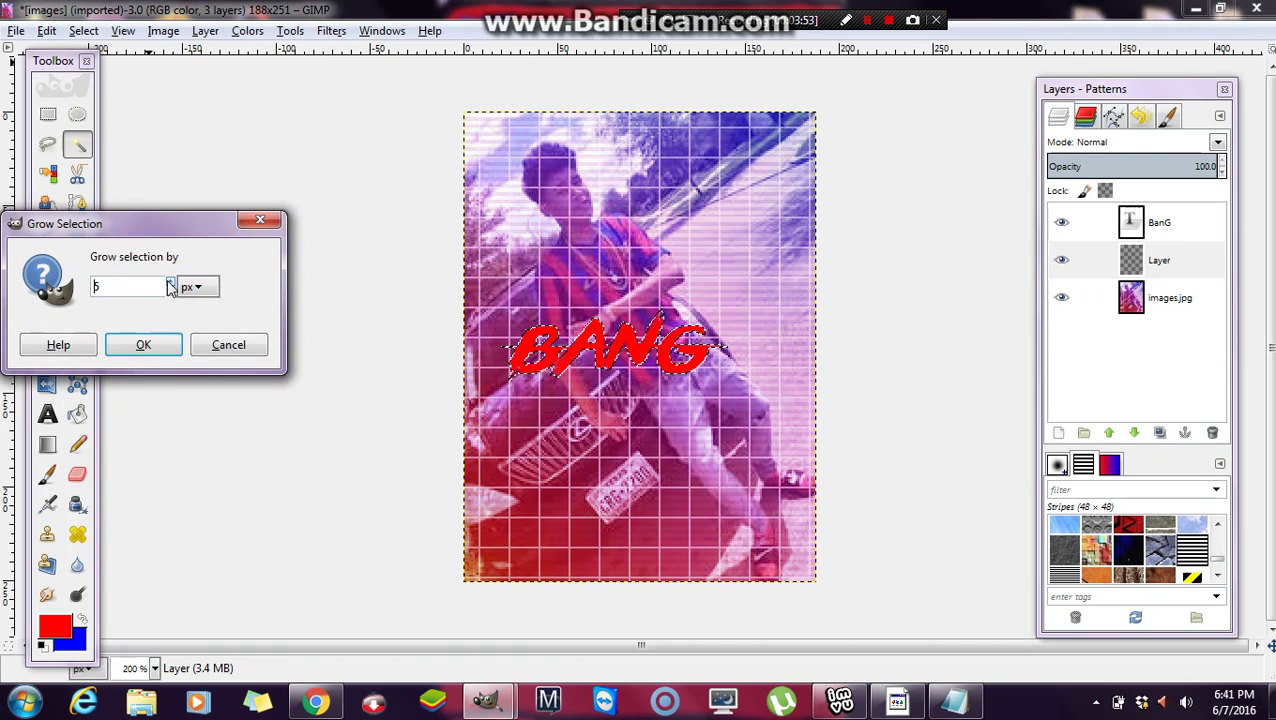
left_click(150, 345)
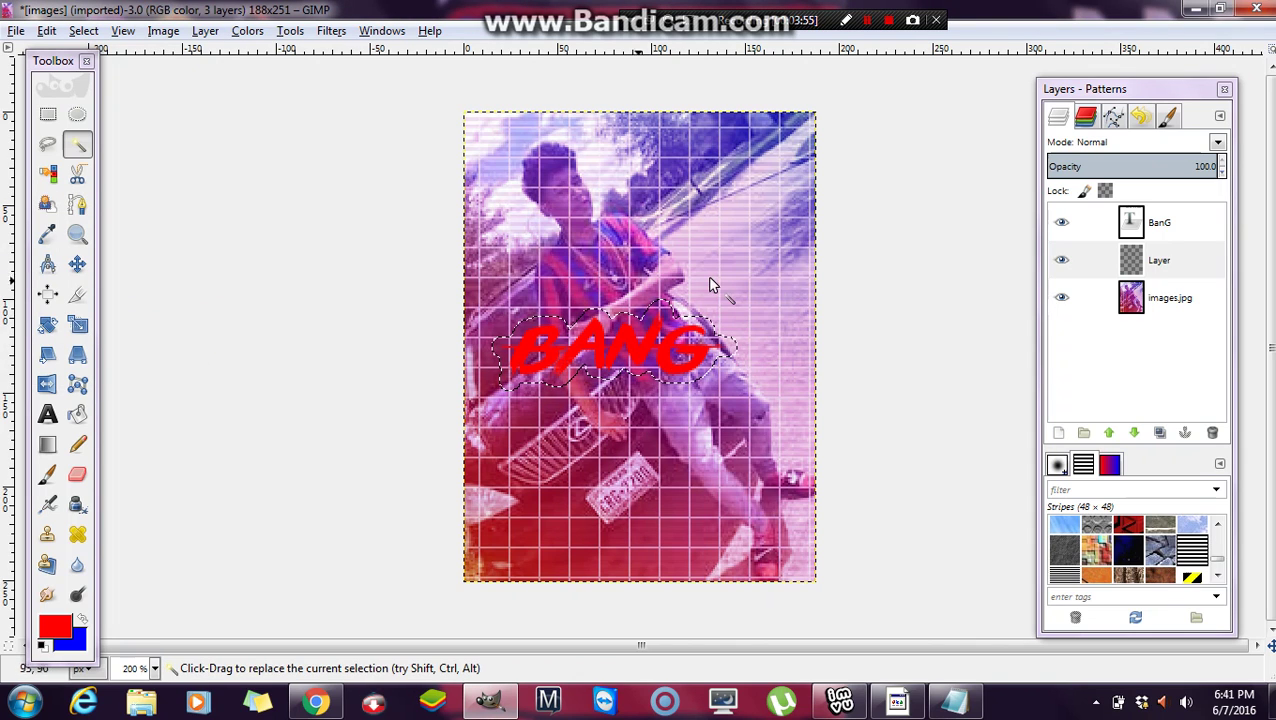
Step: On the empty Layer, set colours to black and 292626, then blend-fill the grown selection
left_click(1145, 262)
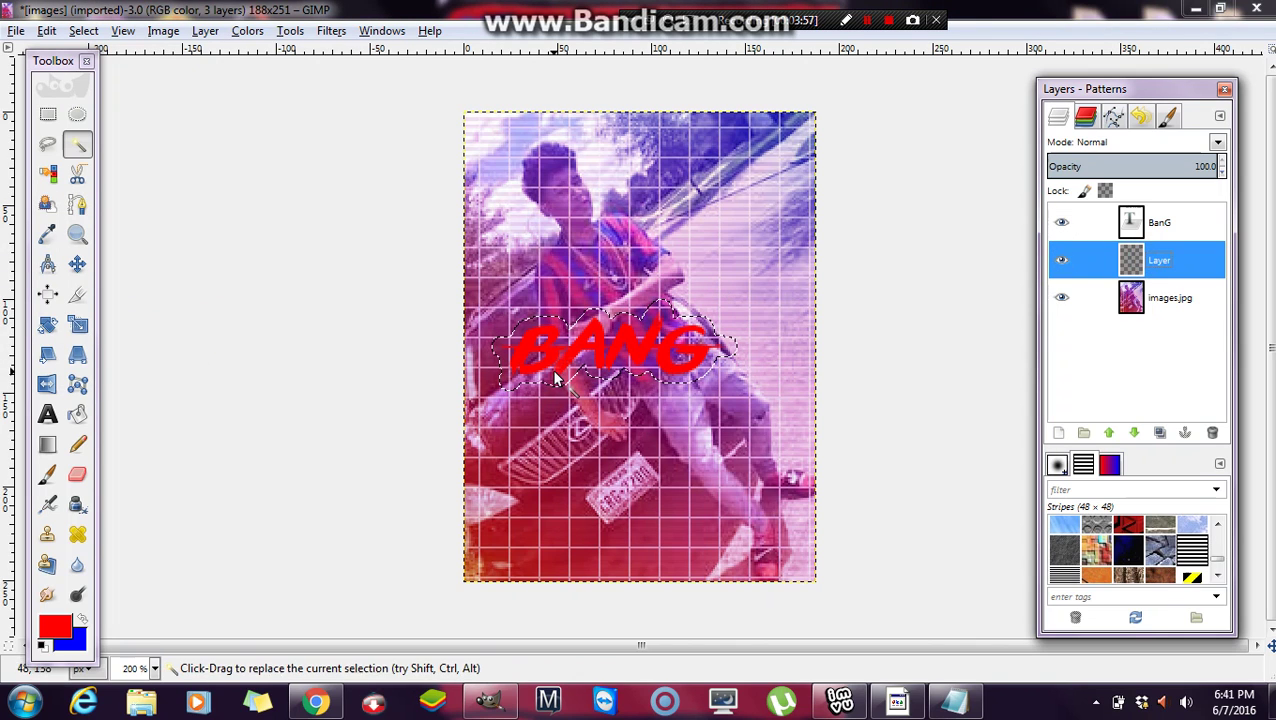
left_click(63, 630)
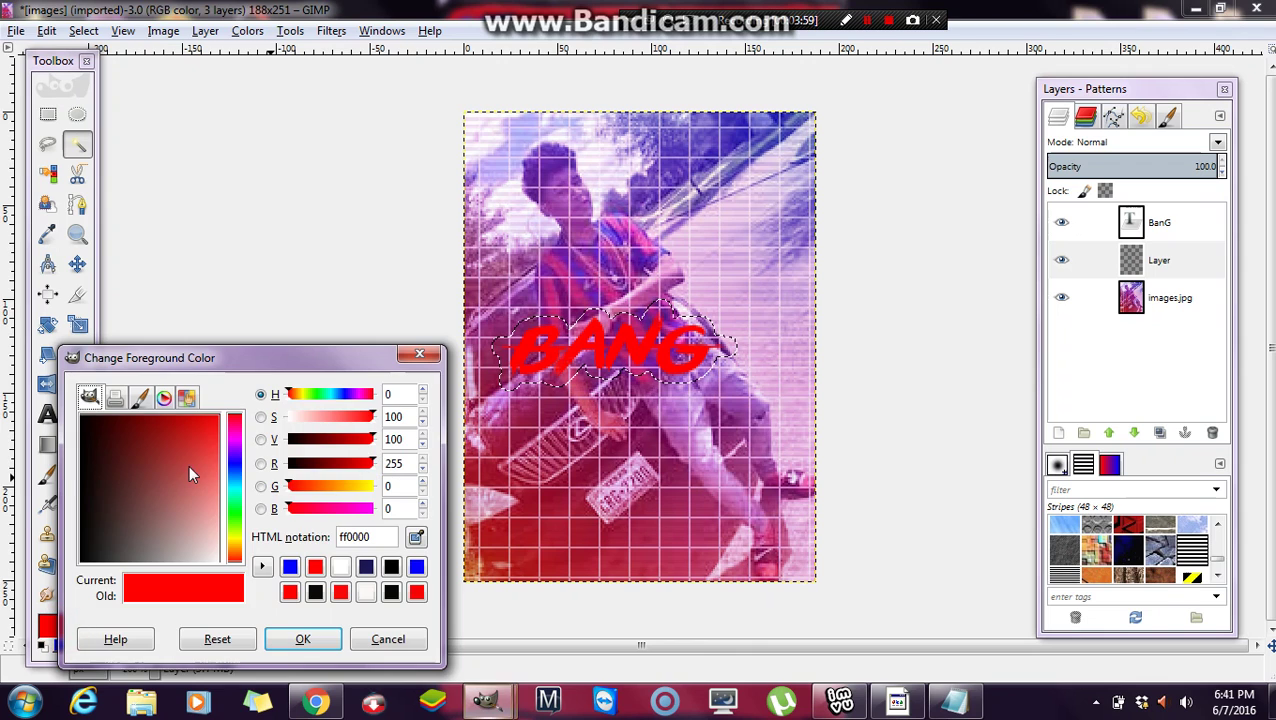
mouse_move(86, 430)
left_mouse_down()
mouse_move(104, 492)
mouse_move(80, 590)
left_mouse_up()
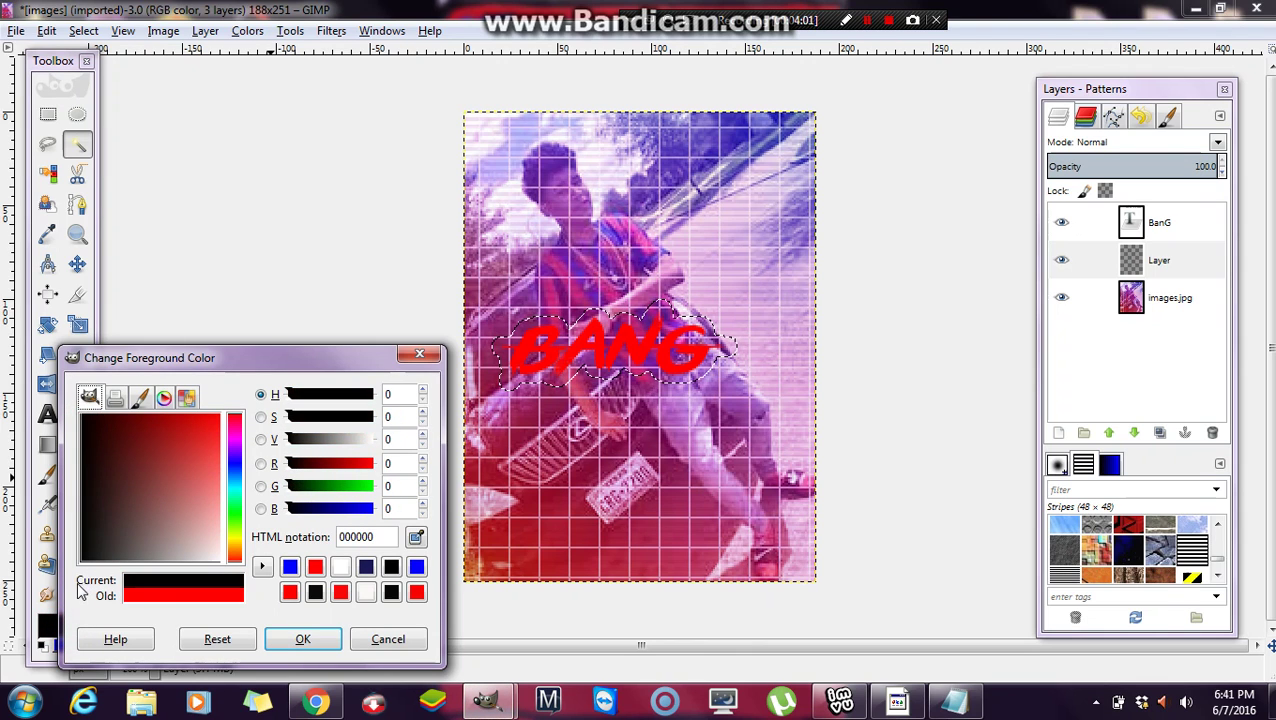
left_click(303, 639)
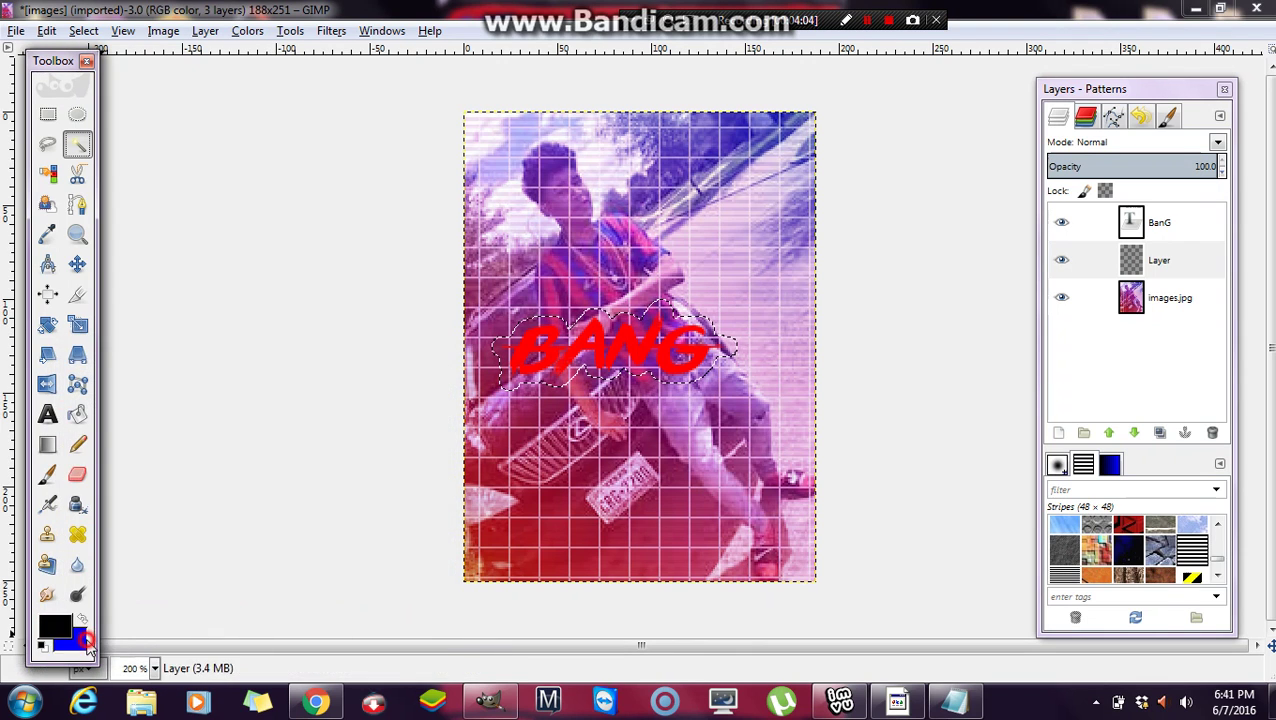
left_click(56, 640)
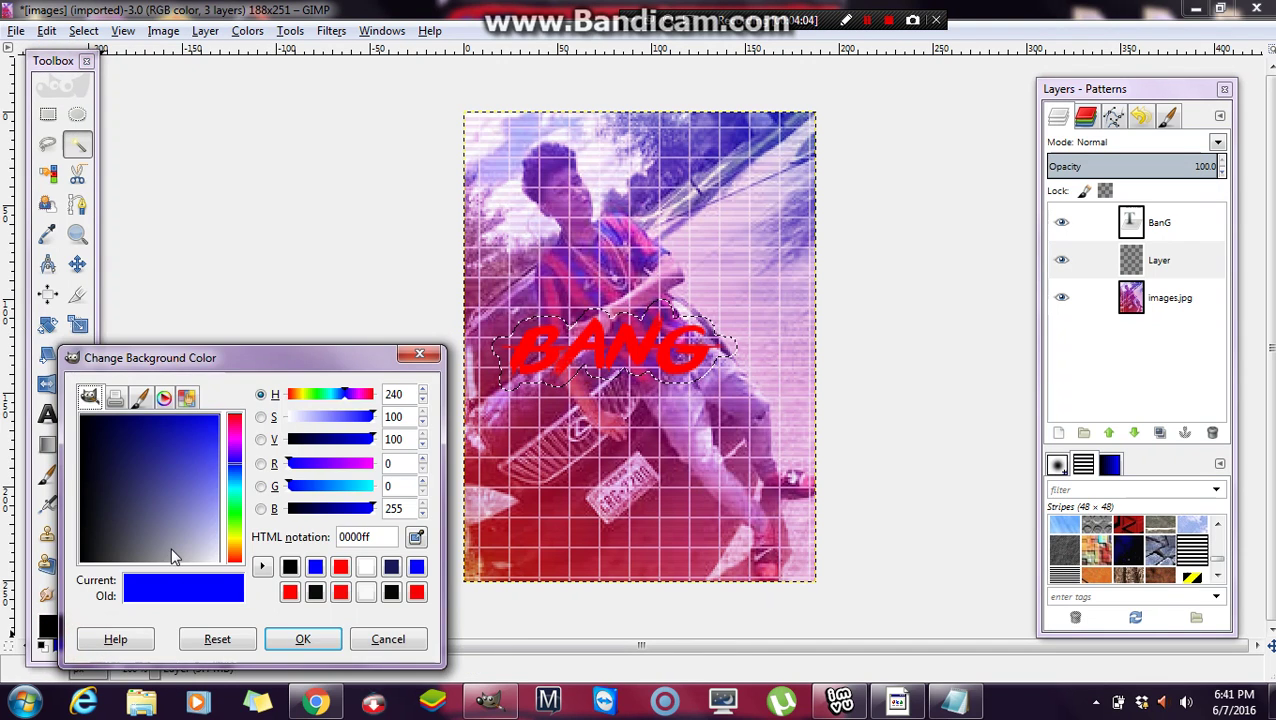
left_click(288, 568)
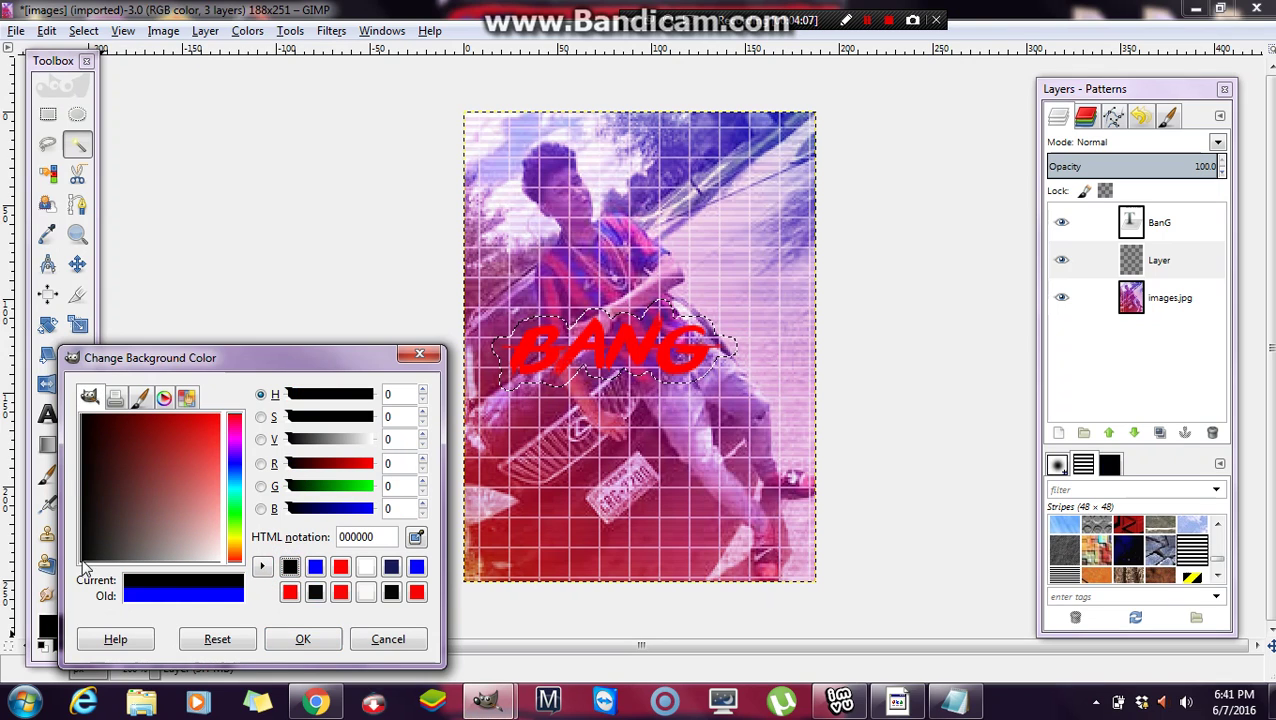
left_click_drag(85, 567, 104, 558)
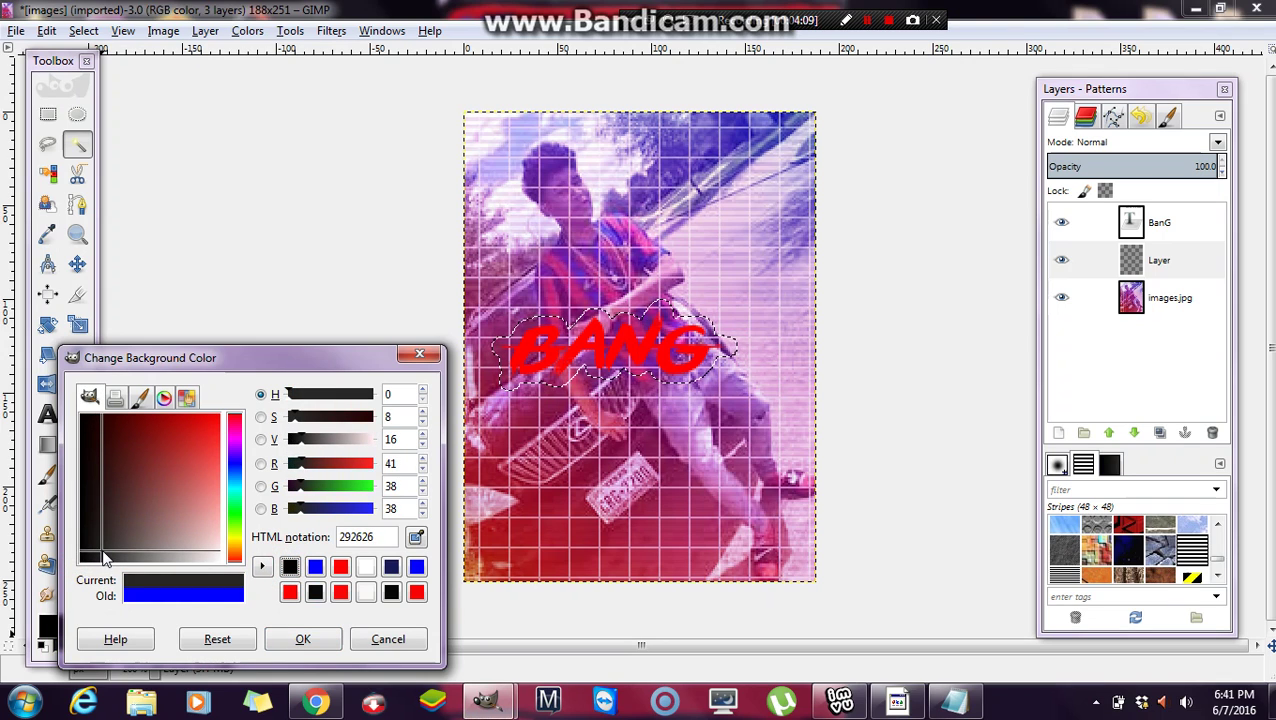
left_click(300, 638)
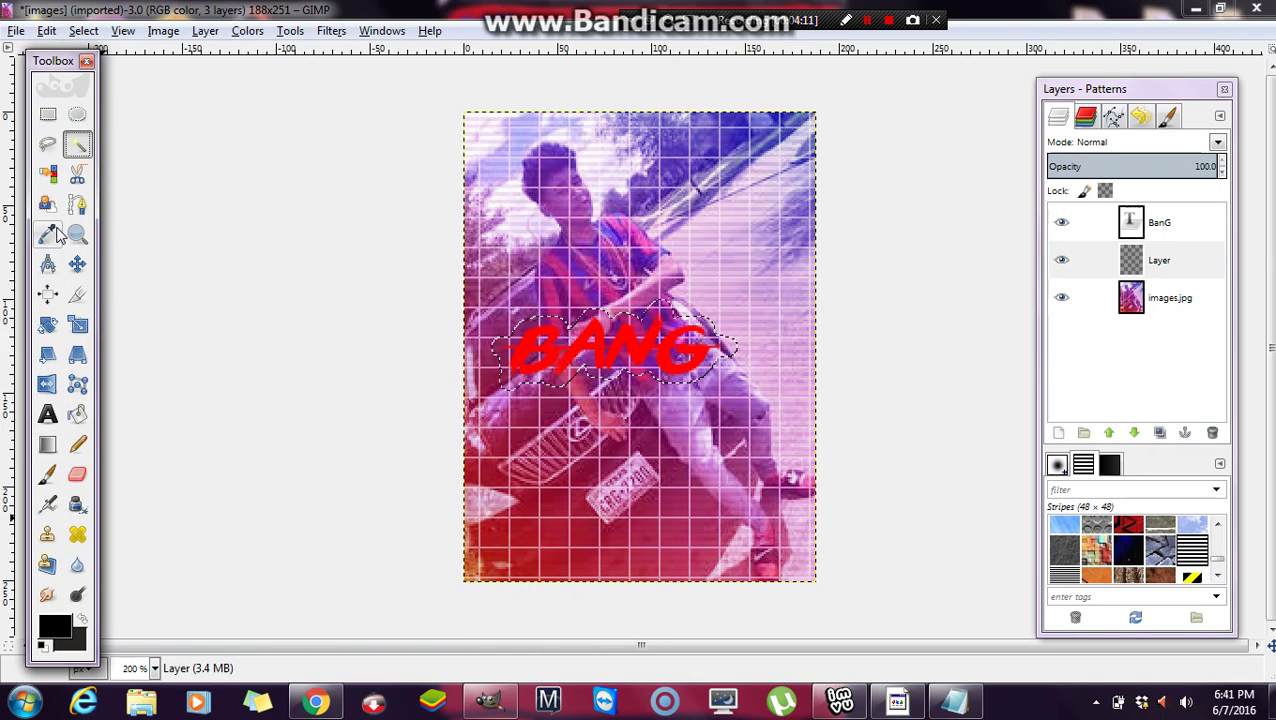
left_click(47, 444)
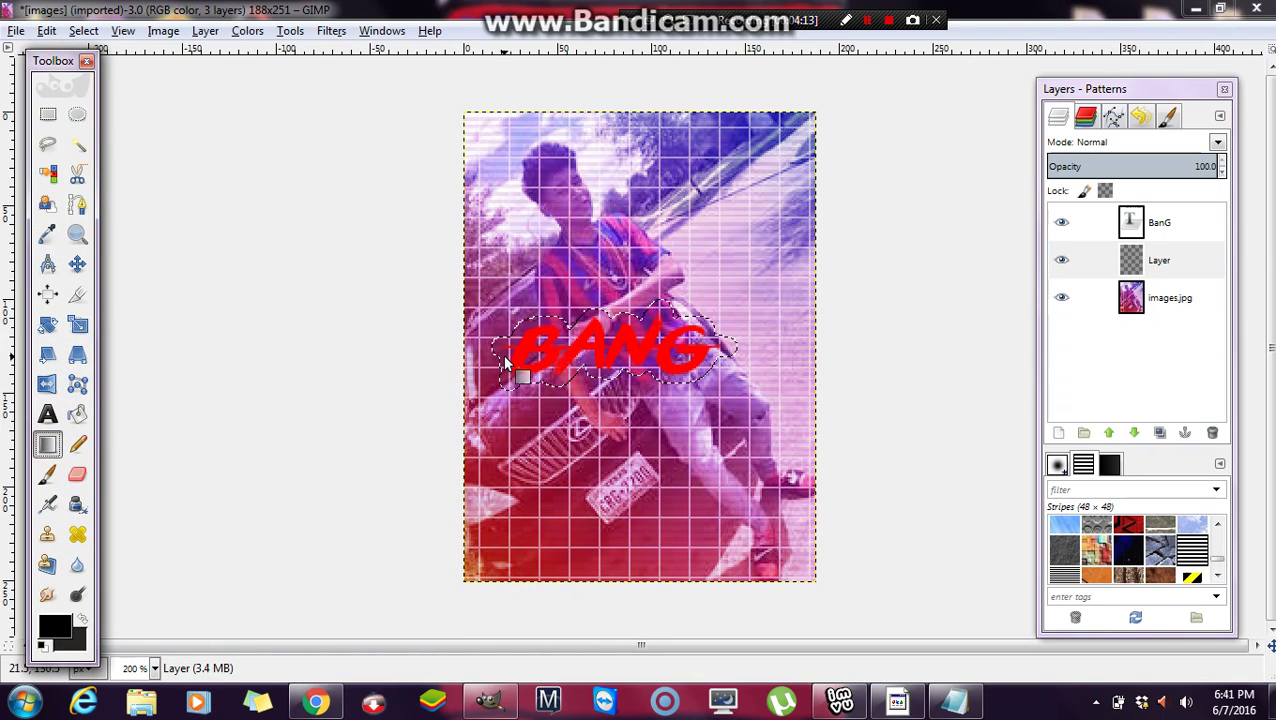
left_click_drag(493, 347, 727, 346)
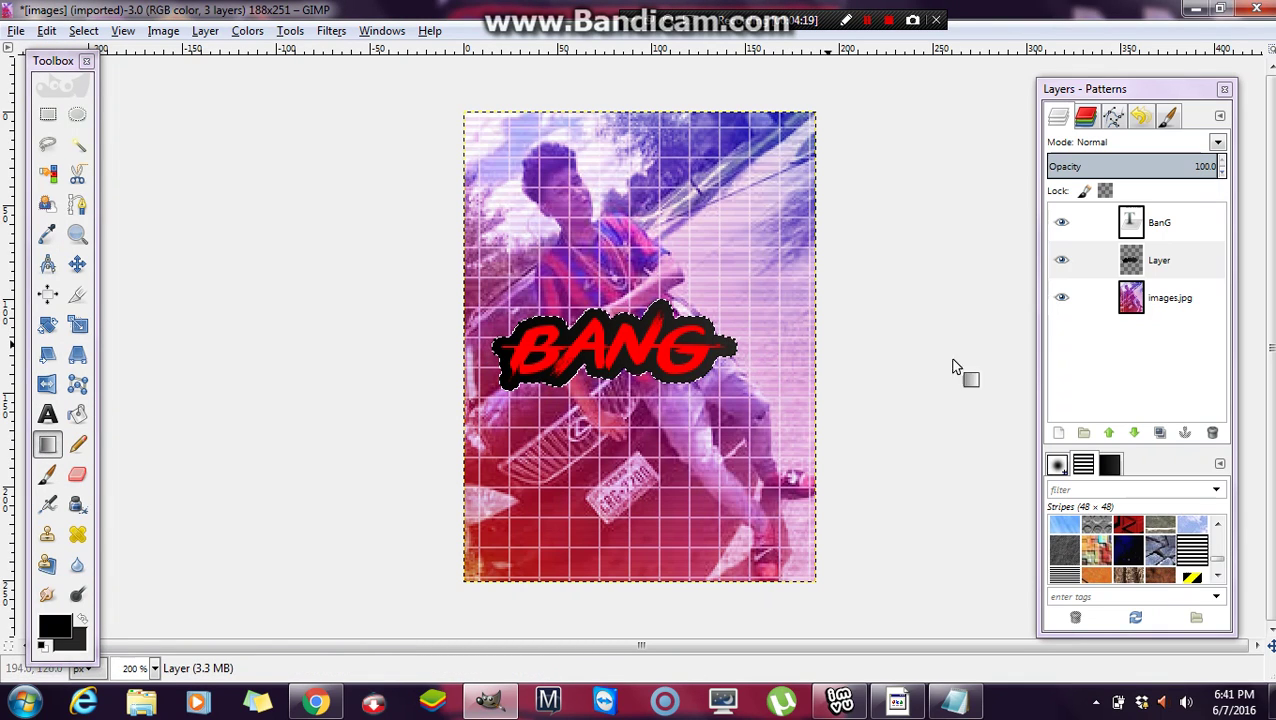
Step: Merge the BanG text down onto its black splash and nudge it slightly right and down
left_click(1109, 366)
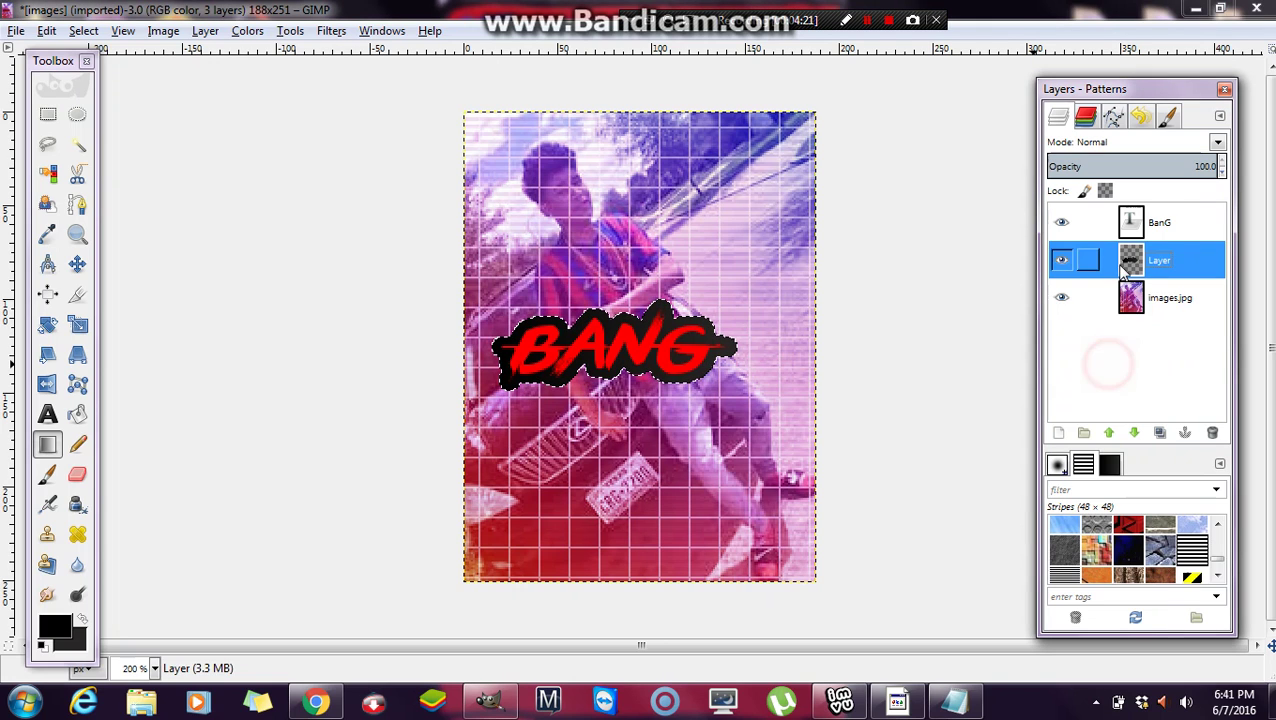
left_click(1137, 230)
right_click(1137, 230)
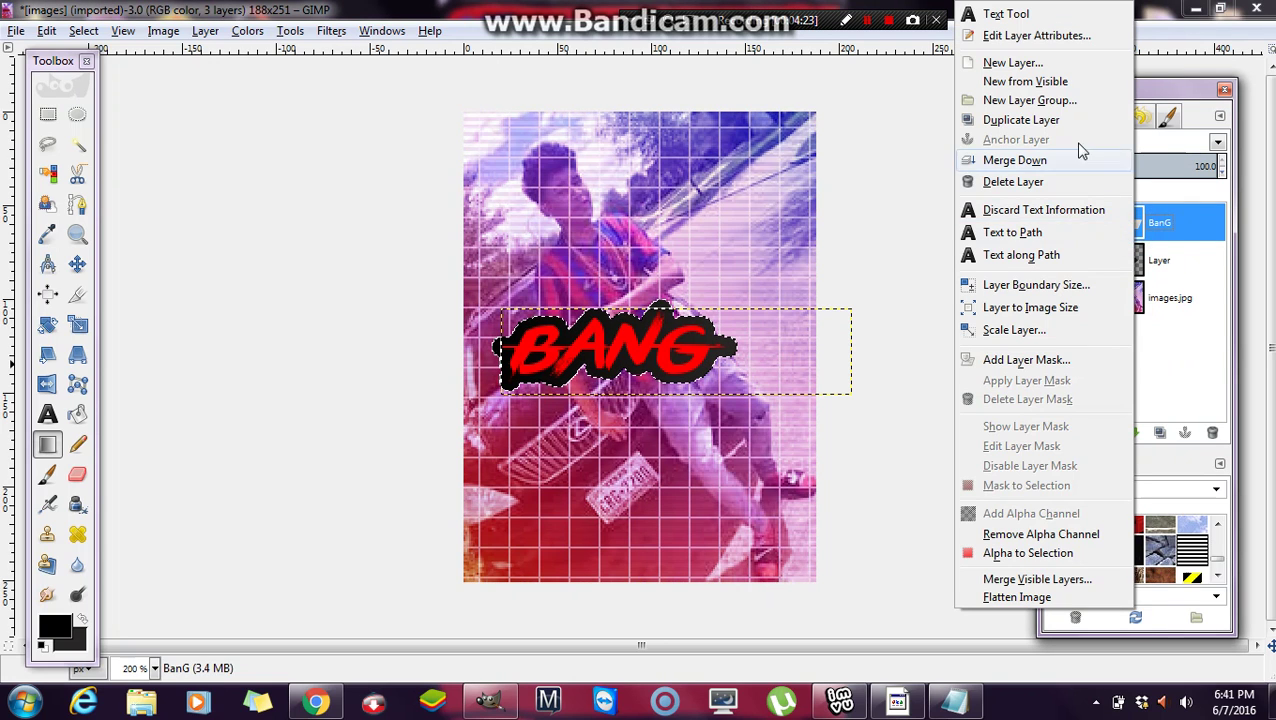
left_click(960, 163)
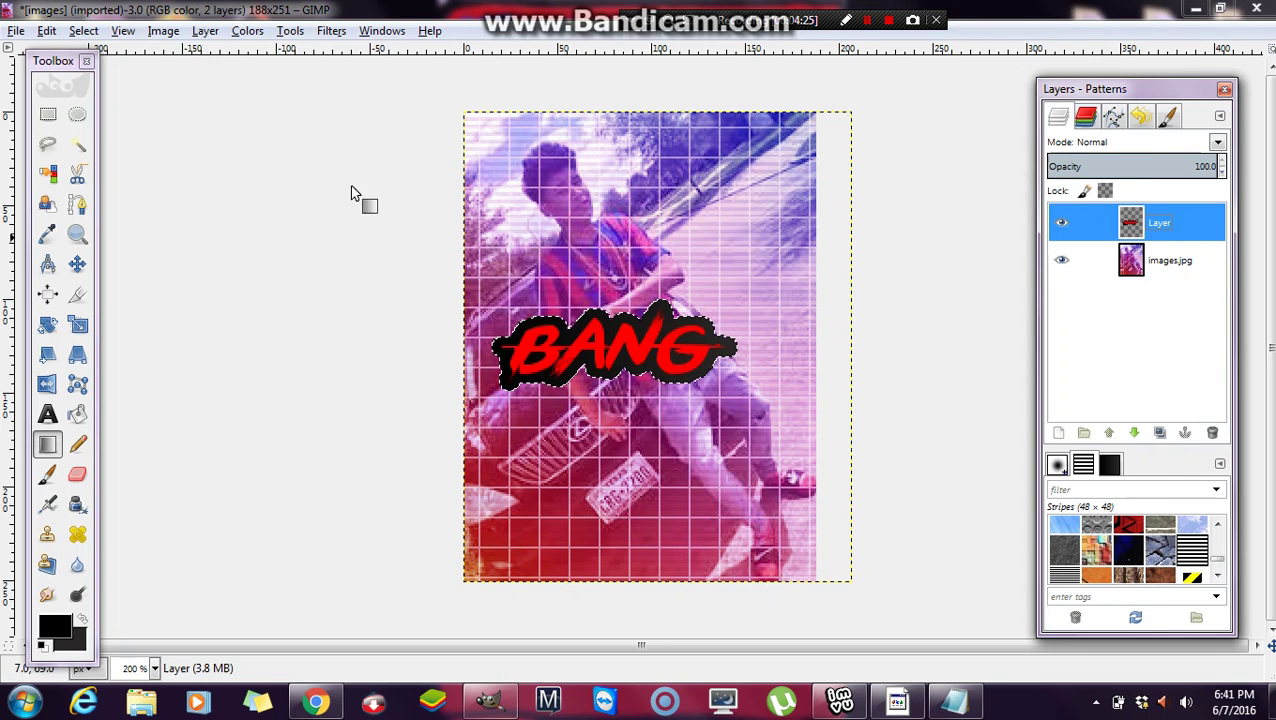
left_click(77, 263)
left_click_drag(629, 343, 660, 353)
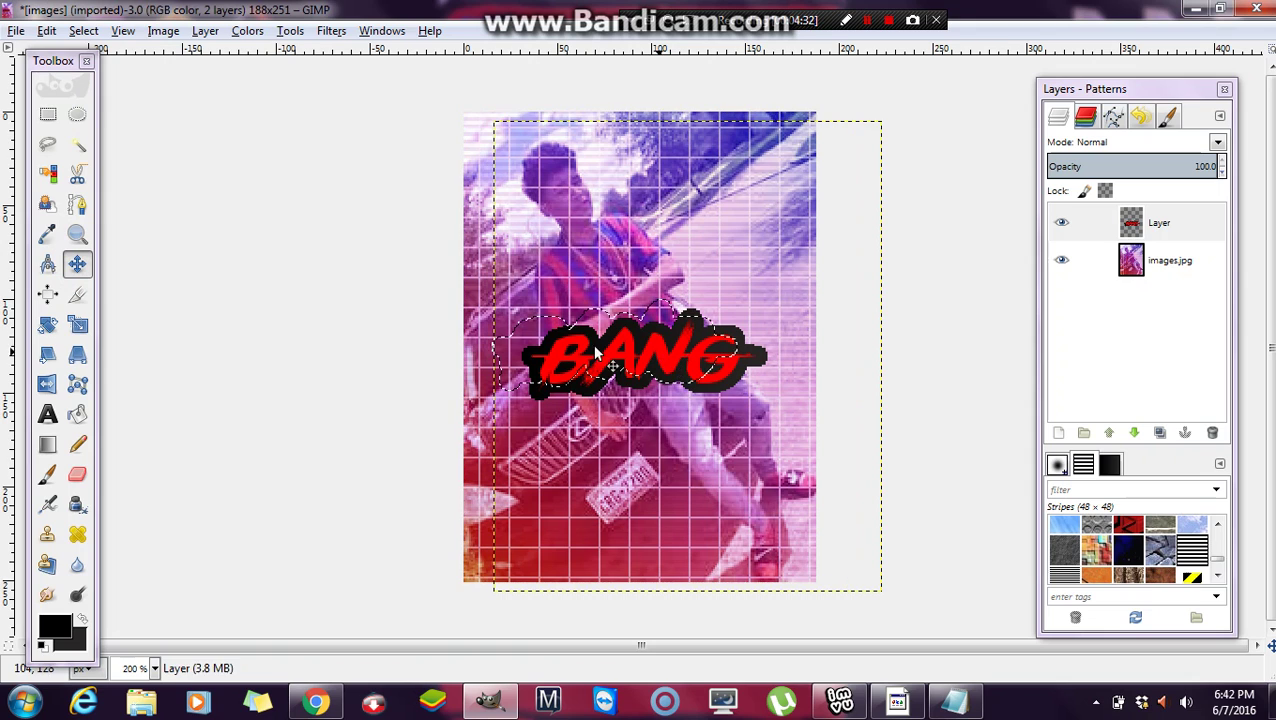
Step: Clear the selection and merge the BANG artwork down into images.jpg
left_click(84, 31)
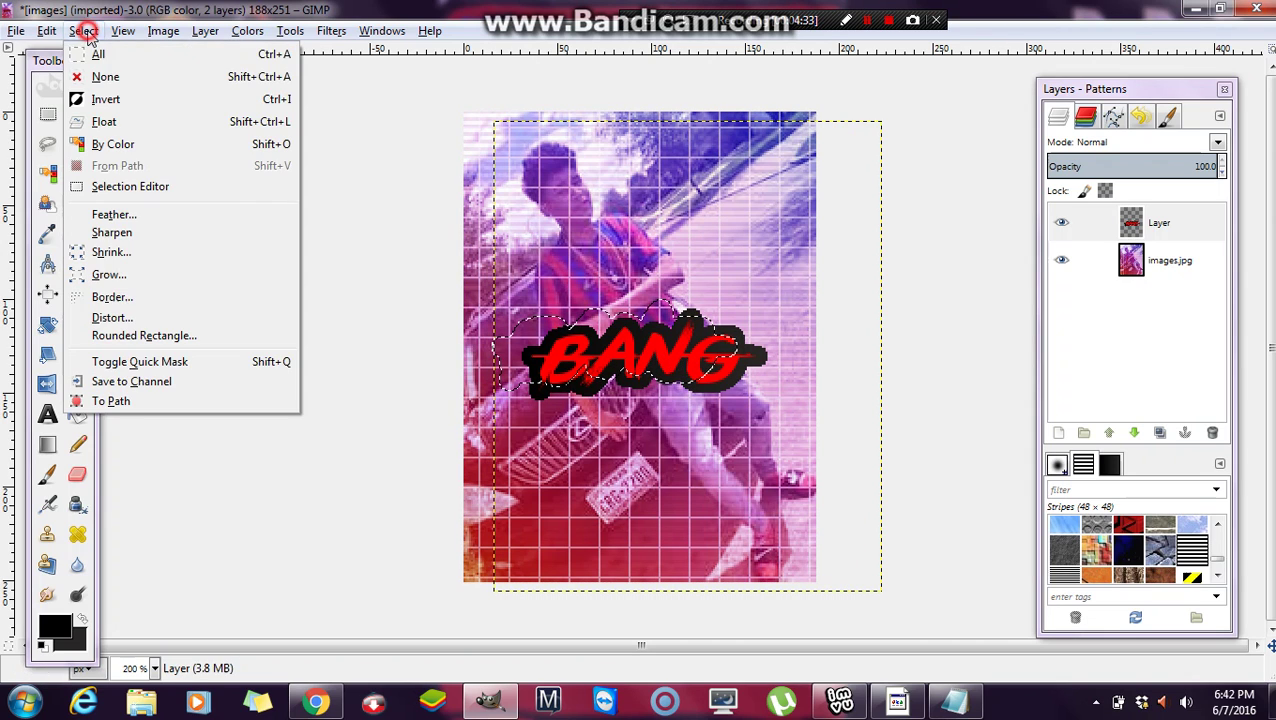
left_click(104, 77)
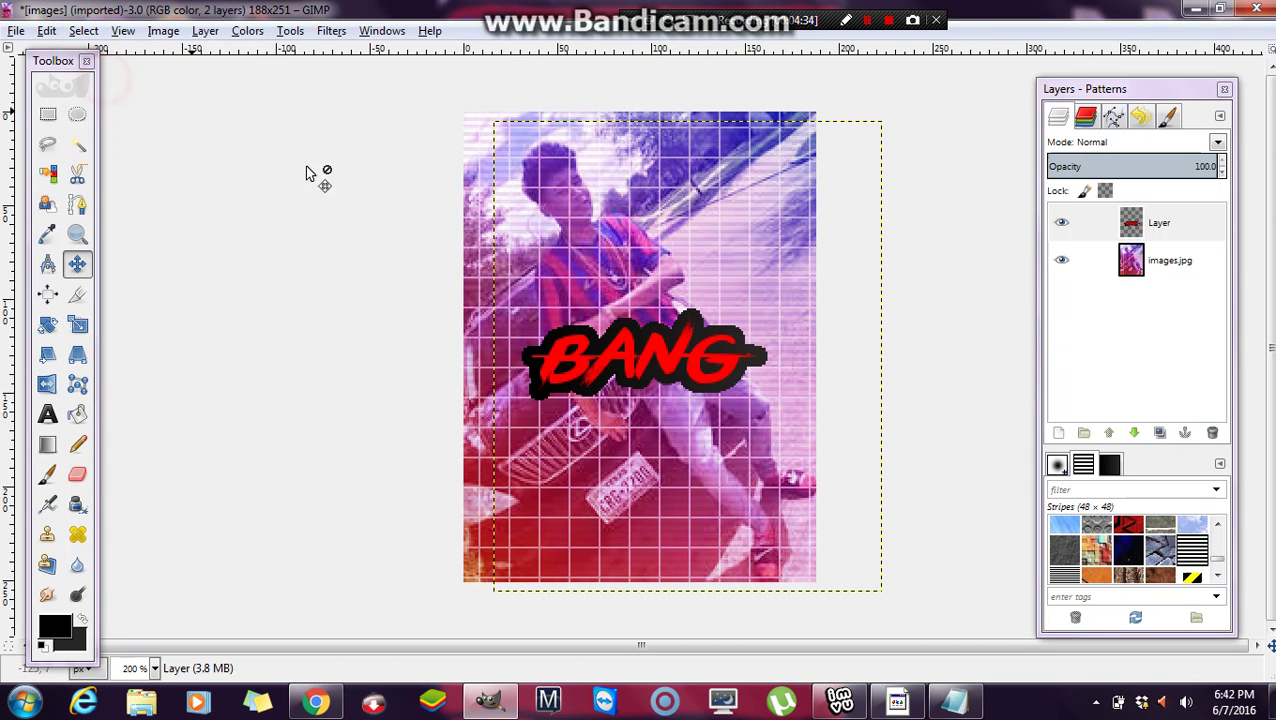
left_click(1160, 260)
left_click(1140, 223)
right_click(1140, 223)
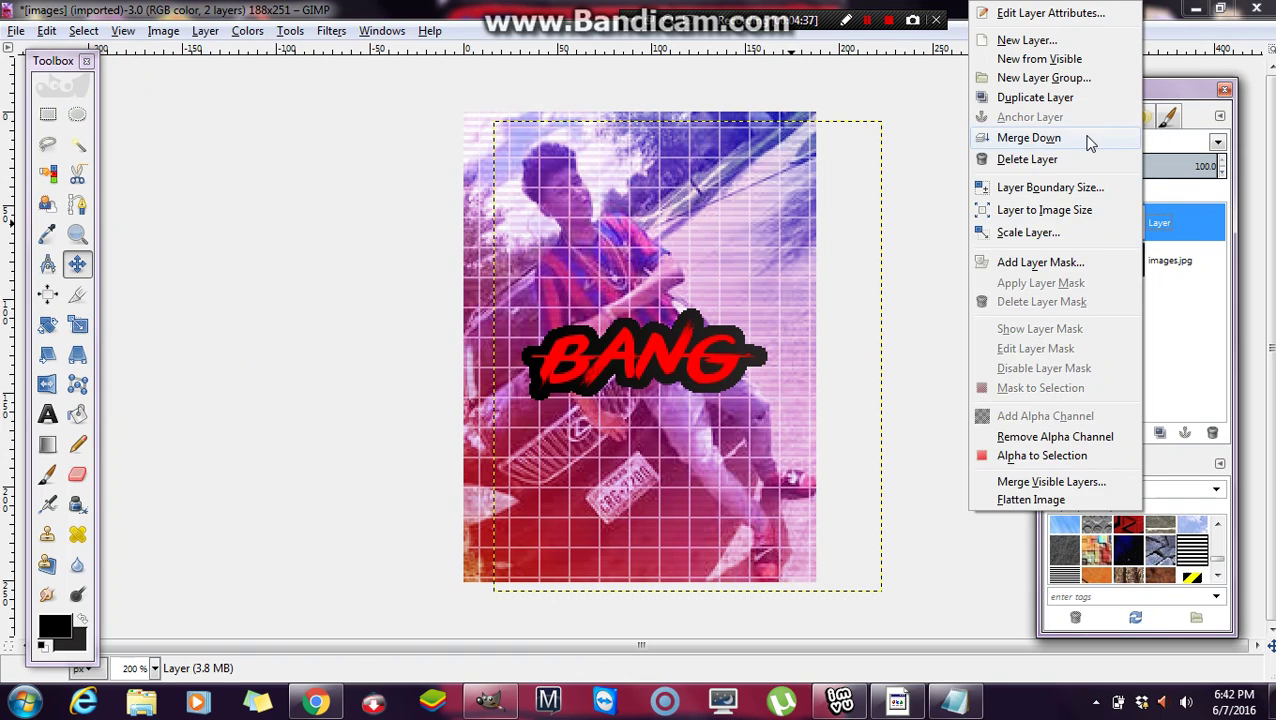
left_click(1090, 138)
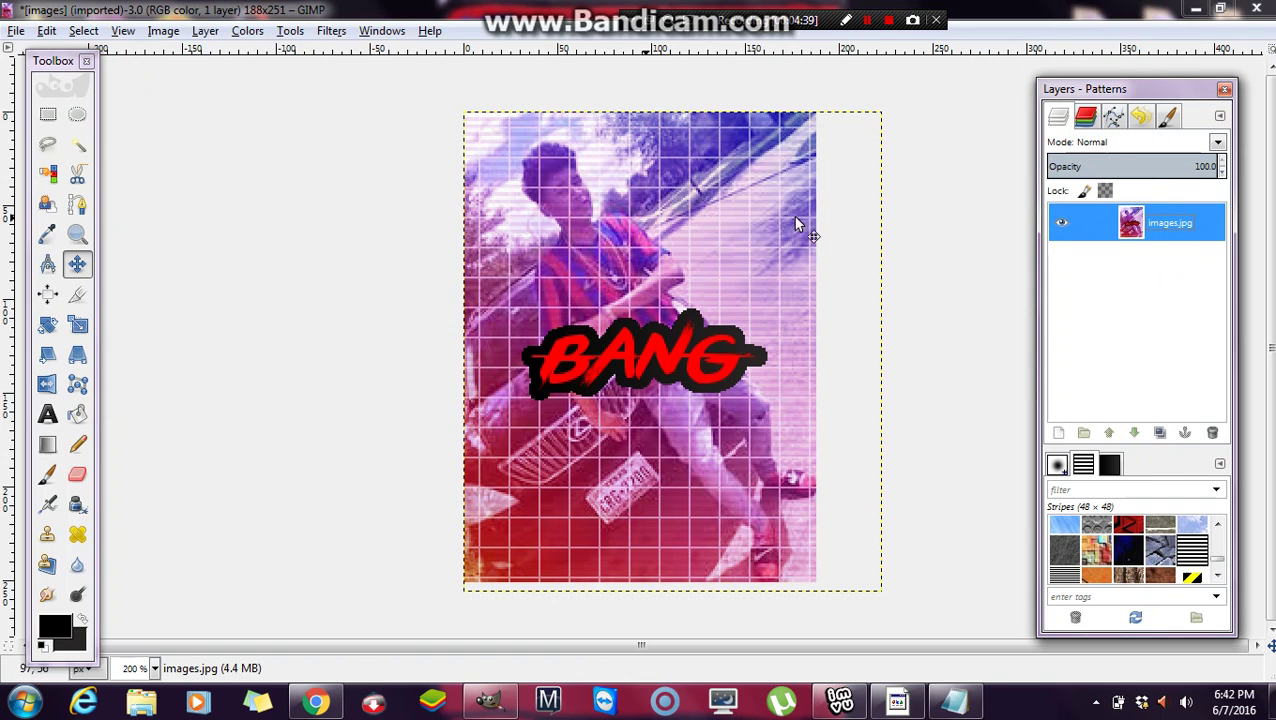
Step: Duplicate the images.jpg photo layer twice
right_click(1143, 222)
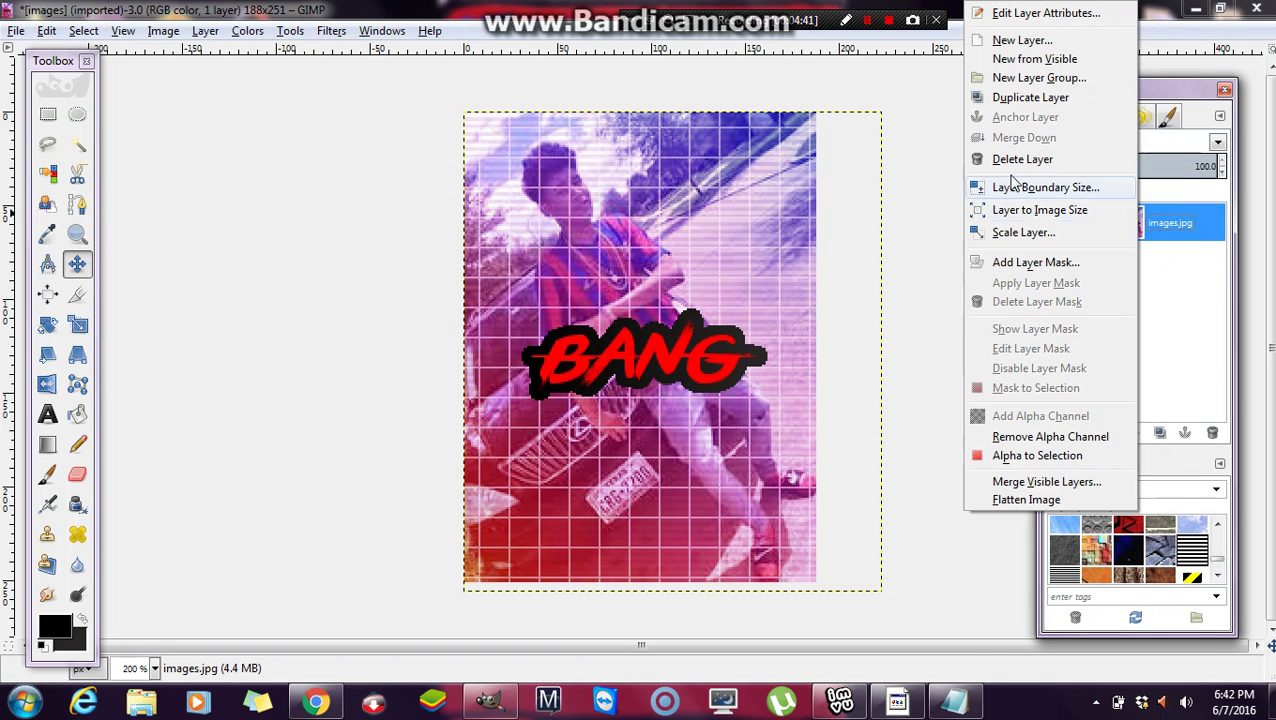
left_click(1030, 97)
left_click(1170, 260)
right_click(1140, 260)
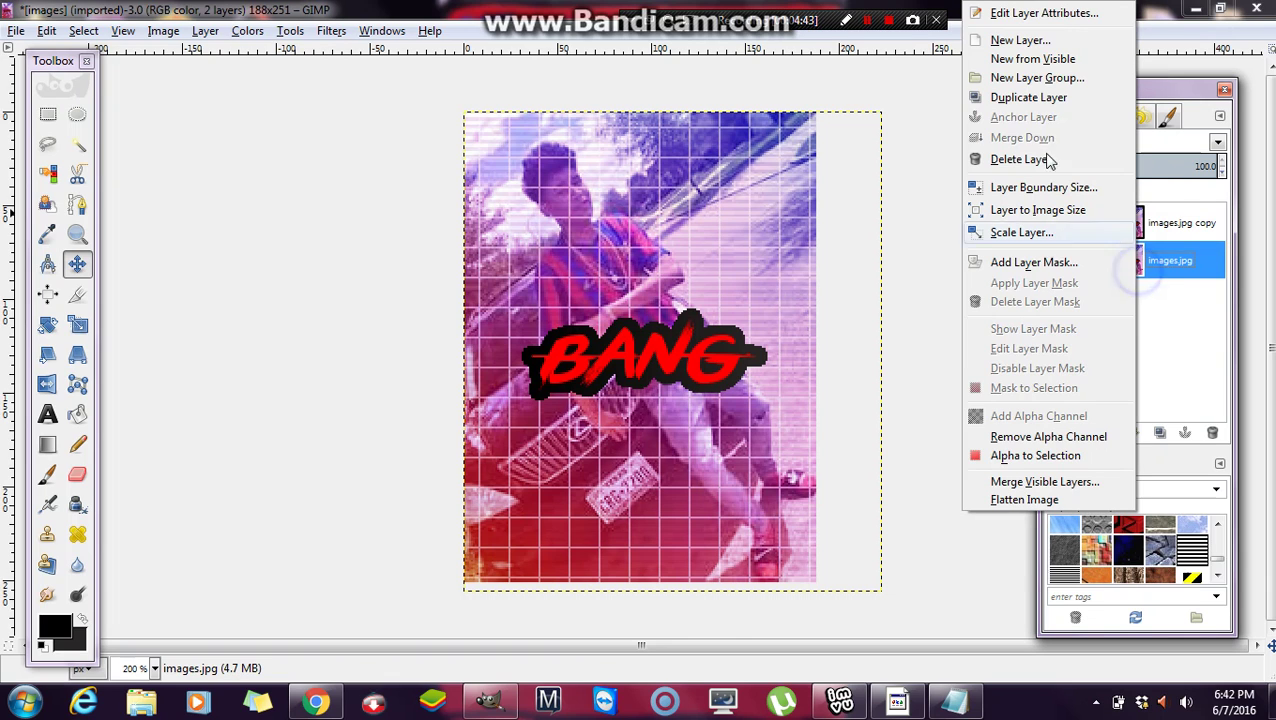
left_click(1038, 99)
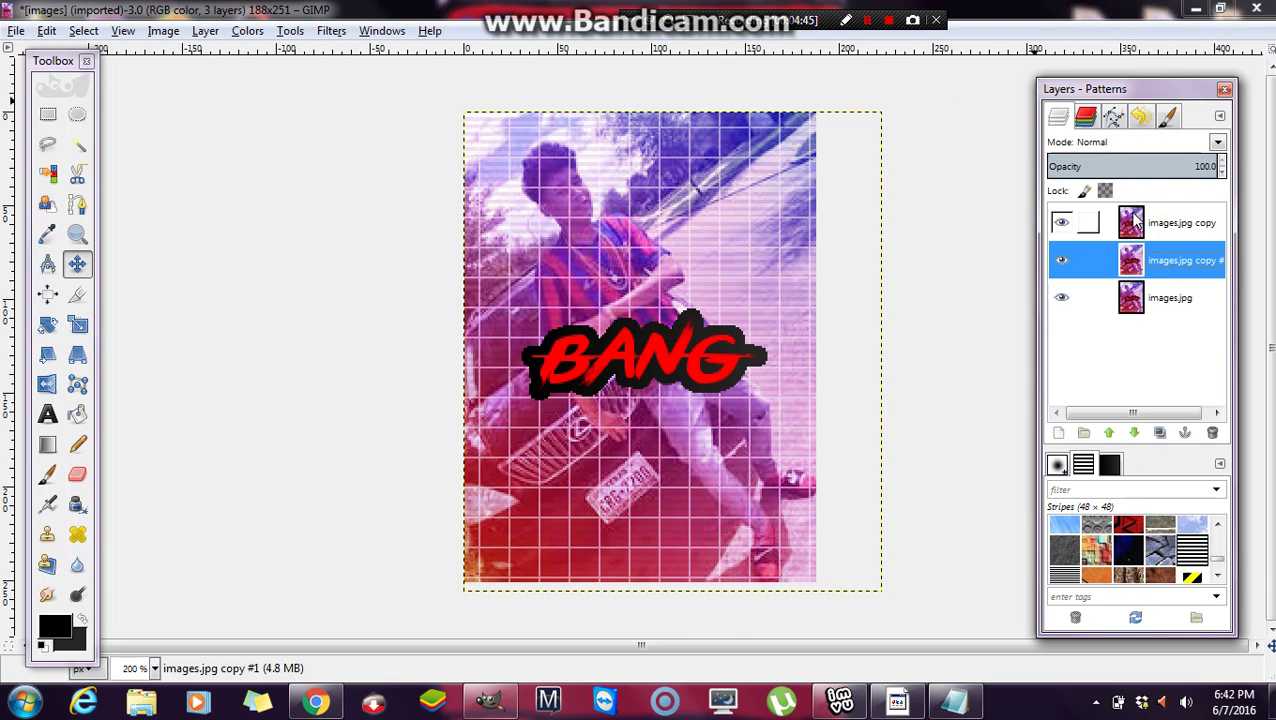
Step: Apply a Gaussian blur of radius 10 to the top images.jpg copy
left_click(1135, 222)
left_click(330, 32)
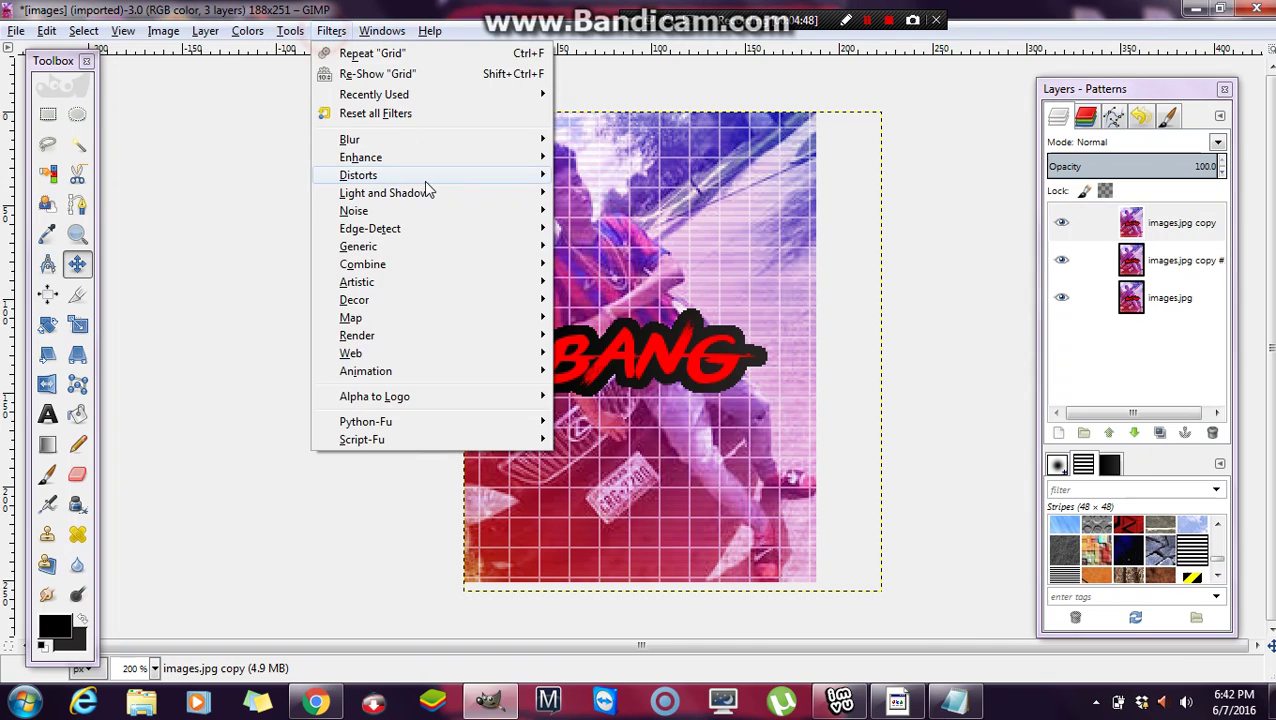
mouse_move(380, 140)
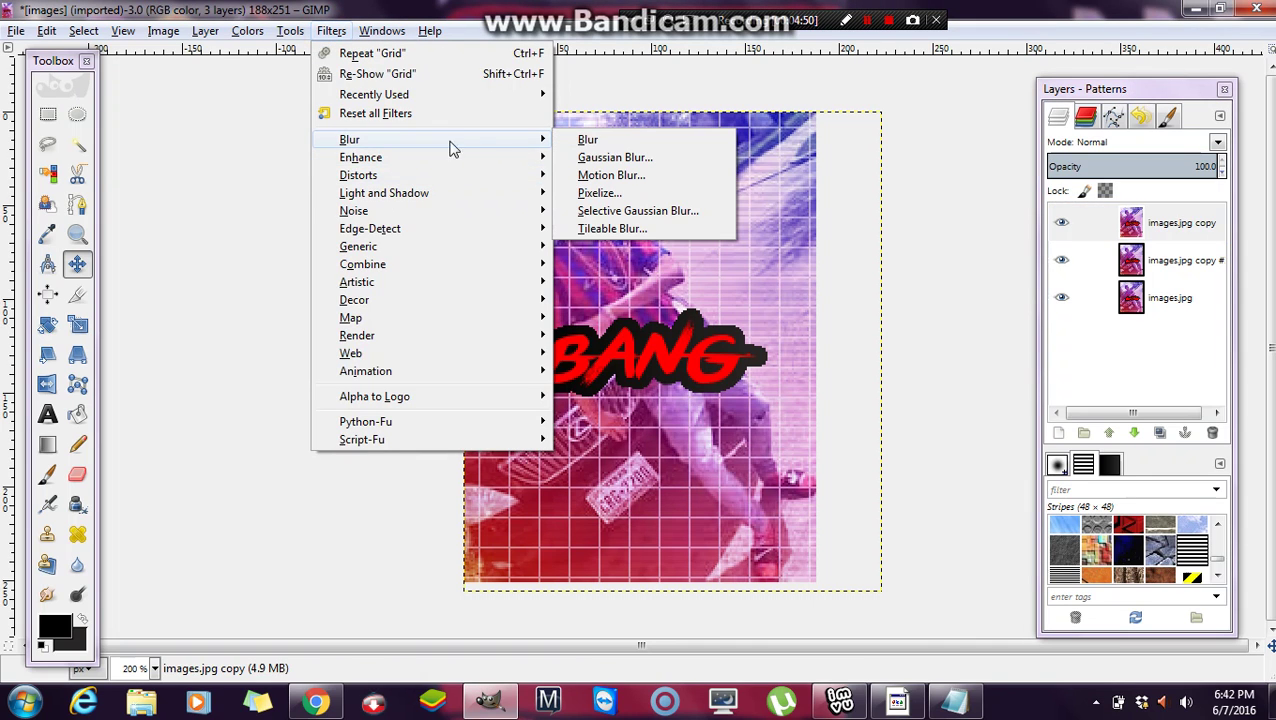
left_click(596, 164)
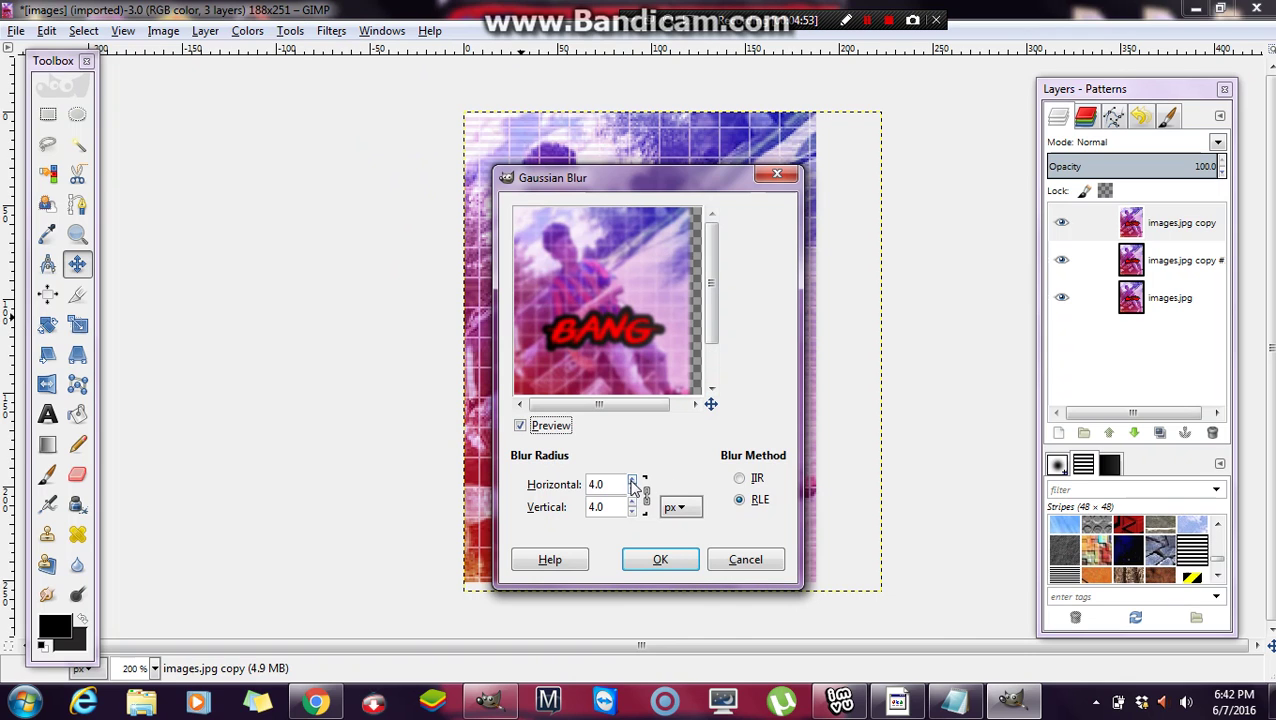
left_click(632, 480)
left_click(632, 480)
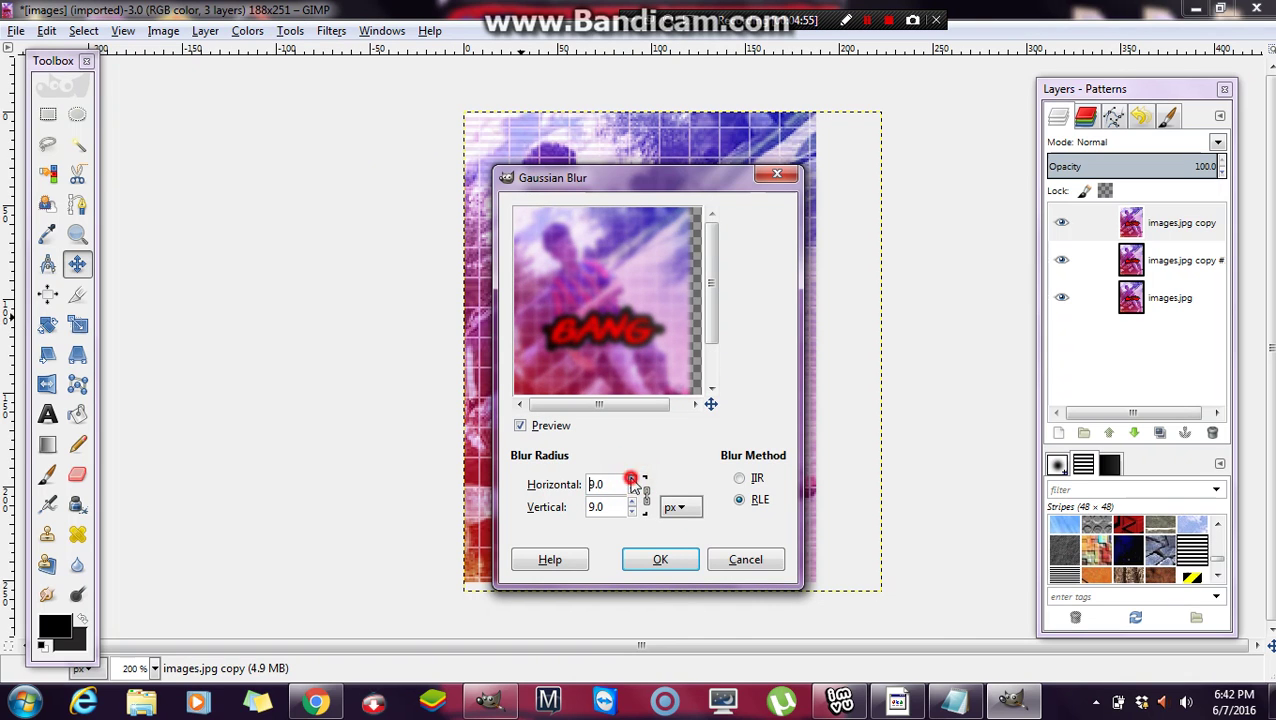
left_click(632, 480)
left_click(658, 560)
key("Tab")
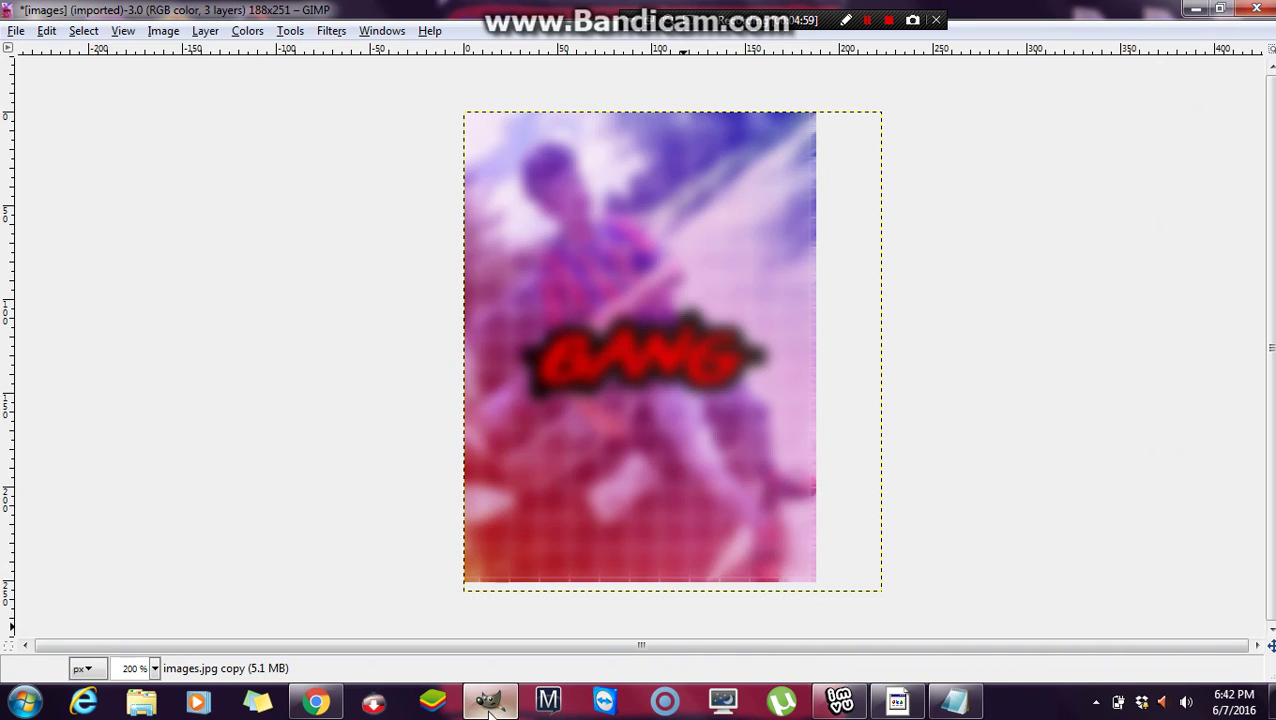
Step: Give the middle images.jpg copy #1 layer a 5 px Gaussian blur
key("Tab")
left_click(331, 31)
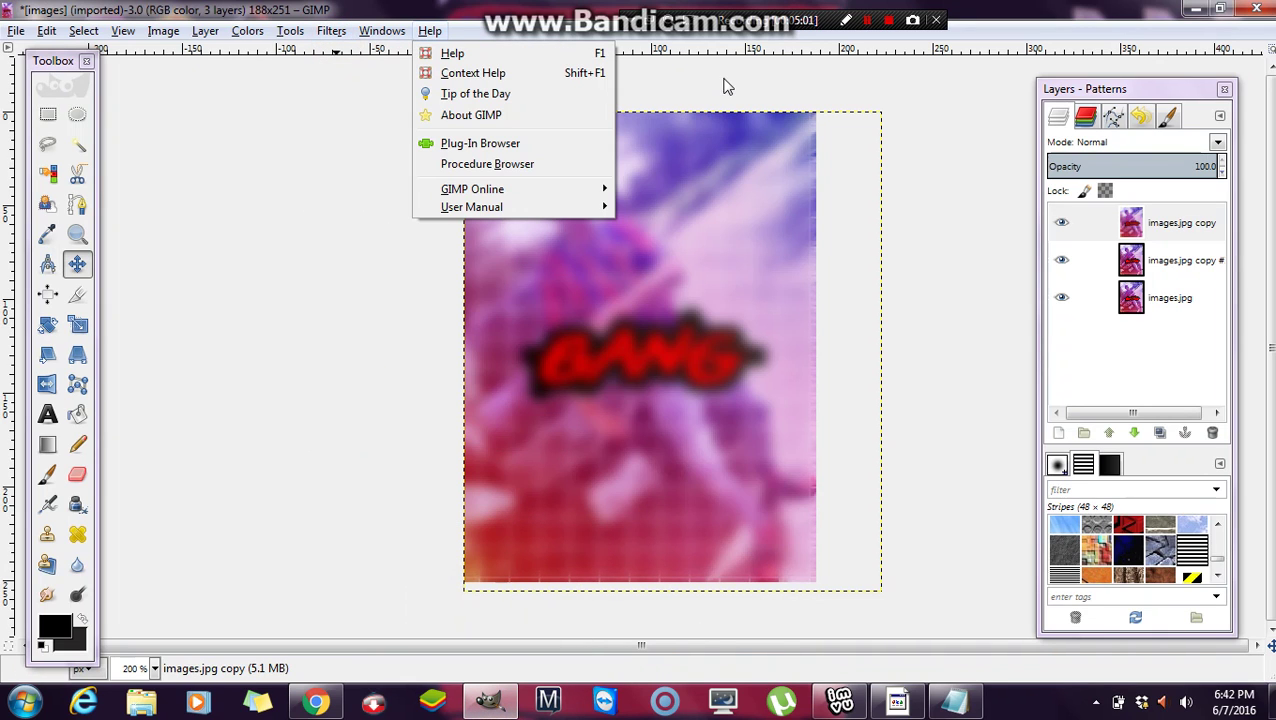
left_click(1146, 272)
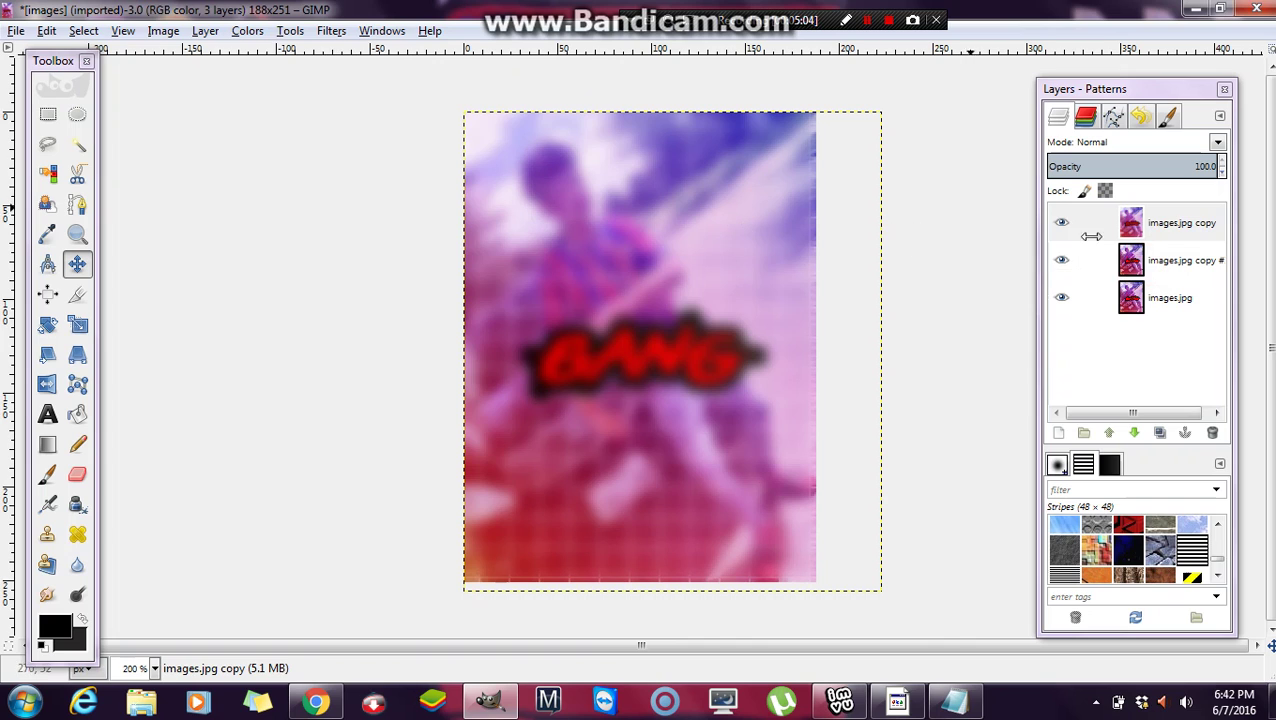
left_click(1148, 262)
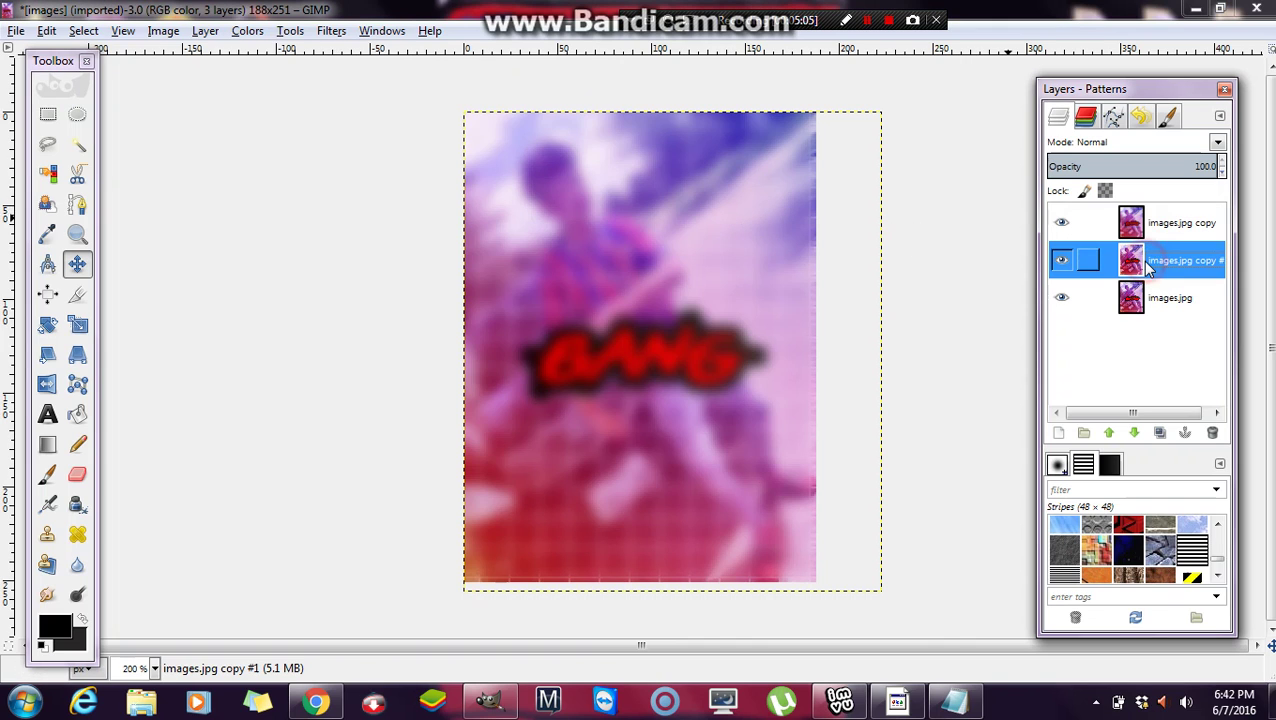
left_click(320, 32)
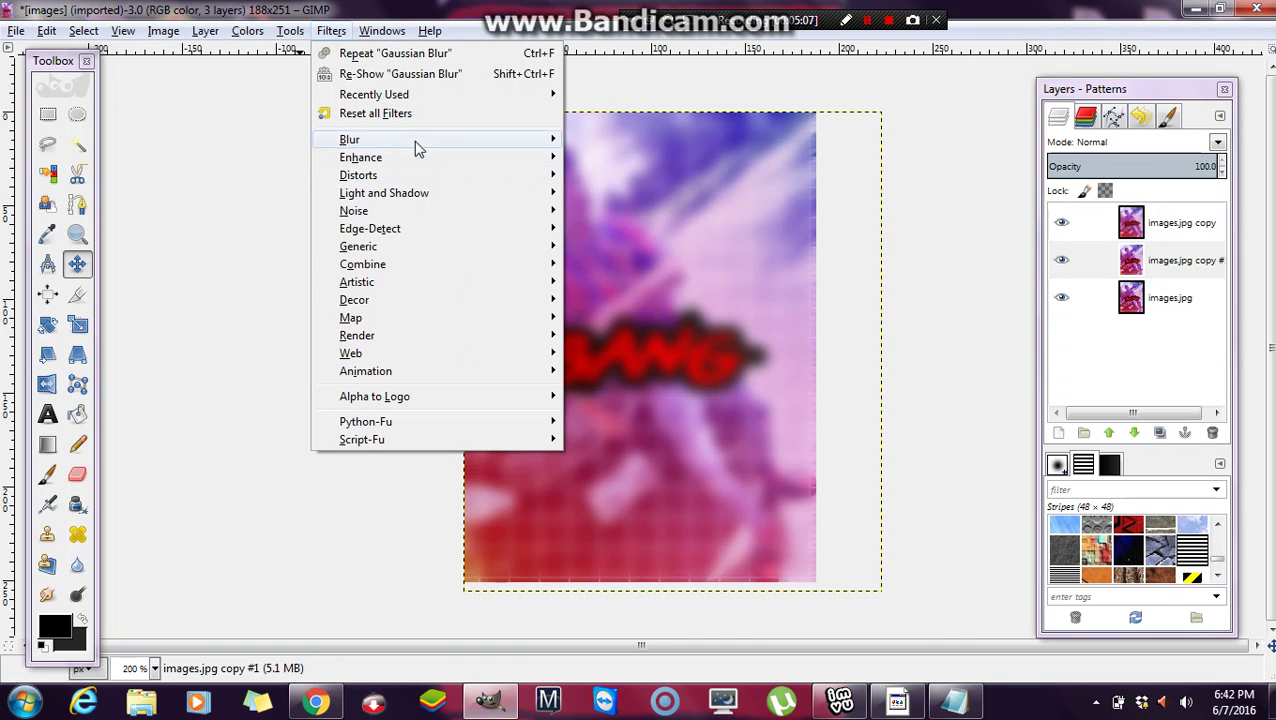
mouse_move(349, 139)
left_click(610, 155)
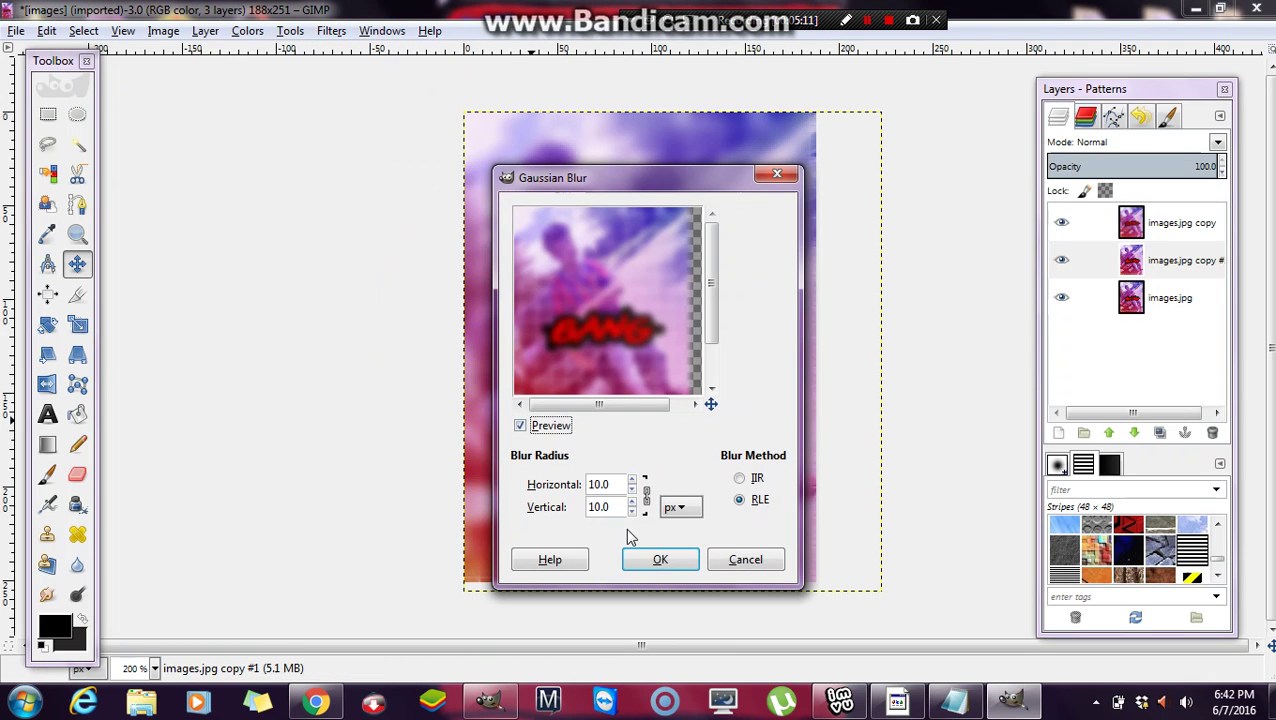
left_click(633, 511)
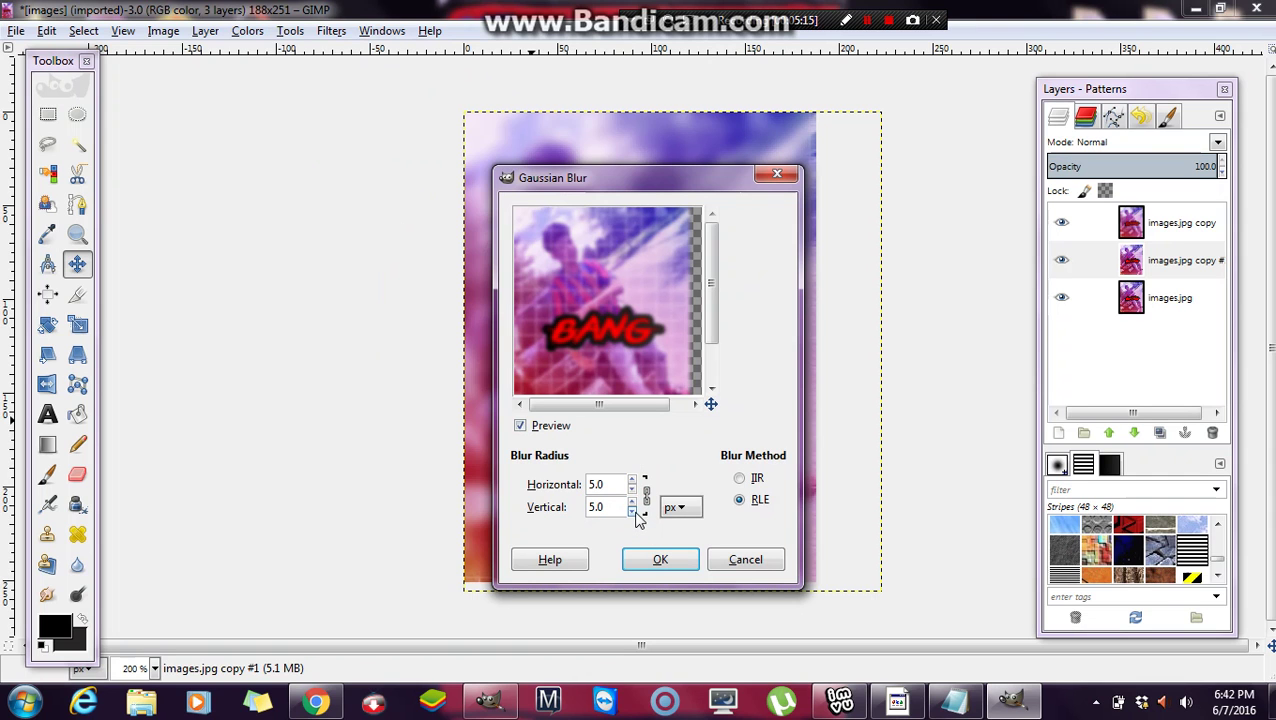
left_click(652, 558)
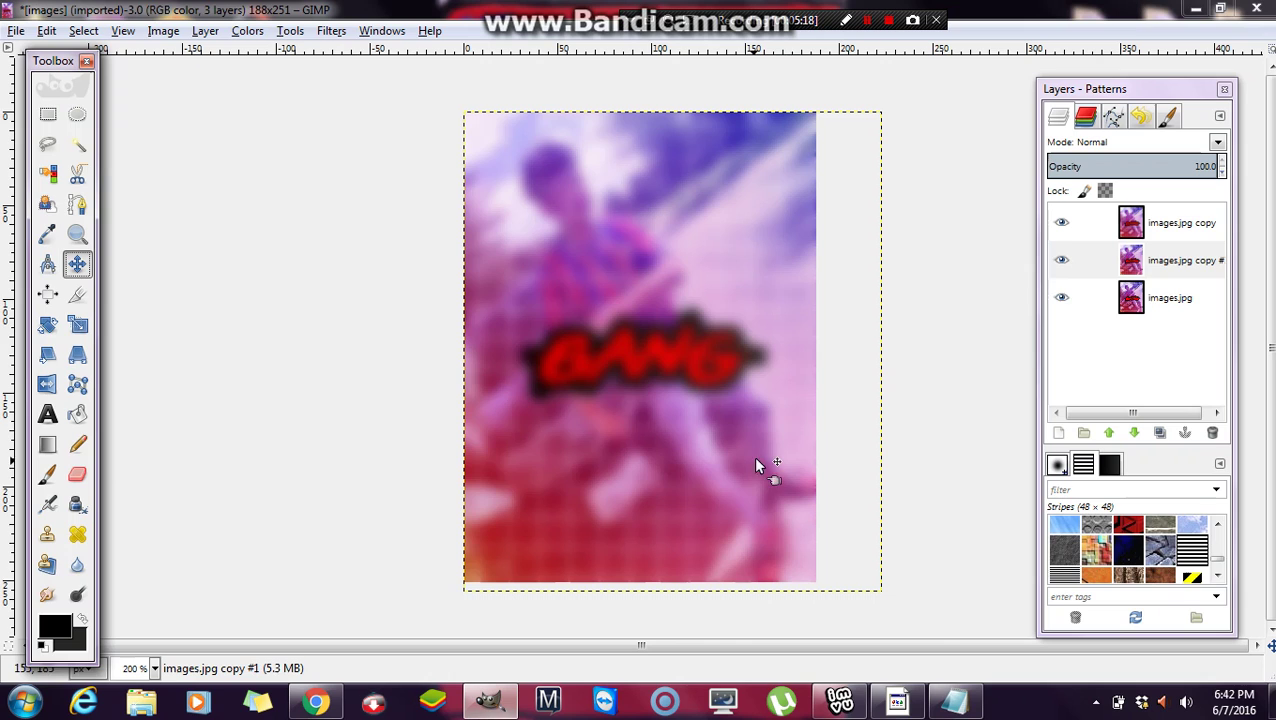
left_click(1163, 299)
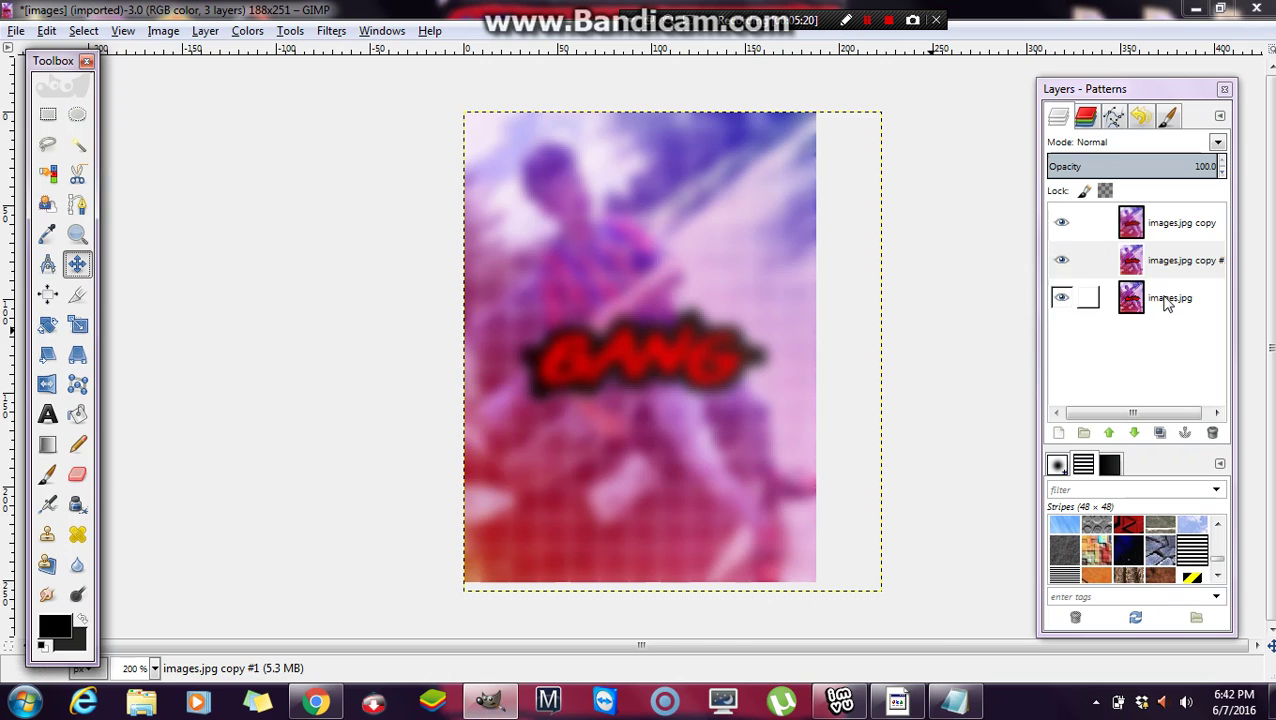
left_click(330, 31)
mouse_move(366, 371)
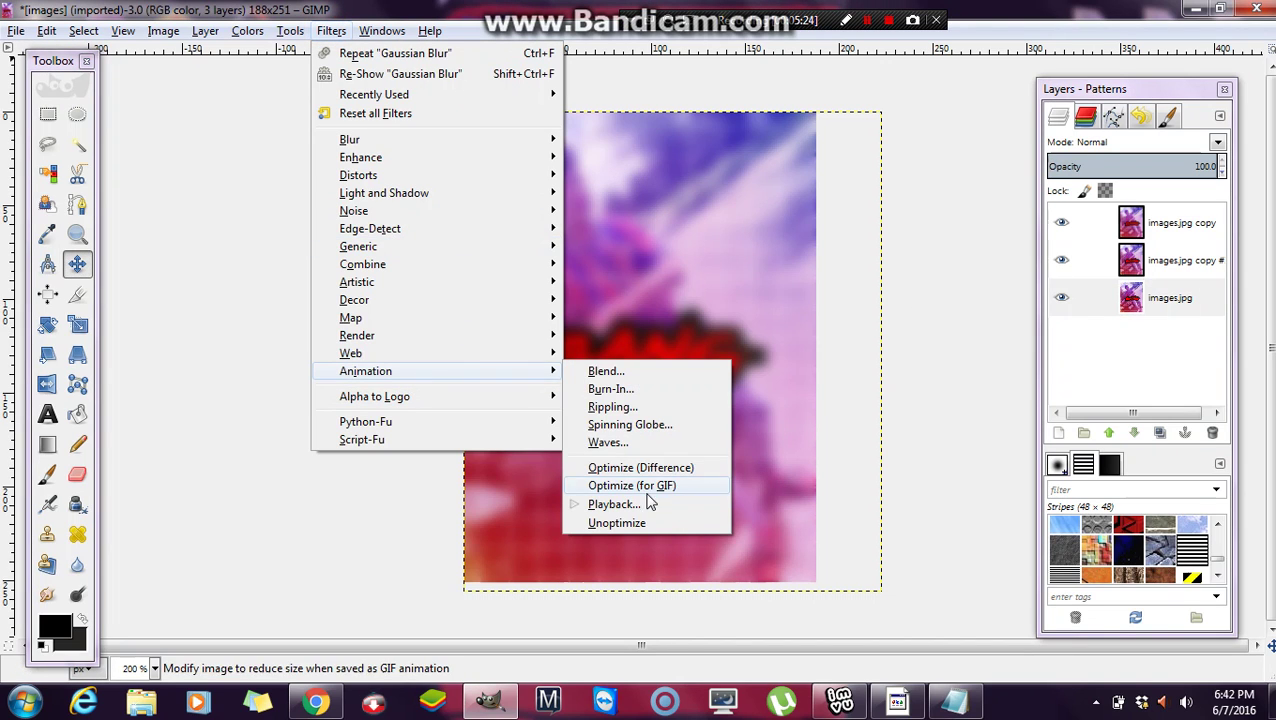
left_click(645, 505)
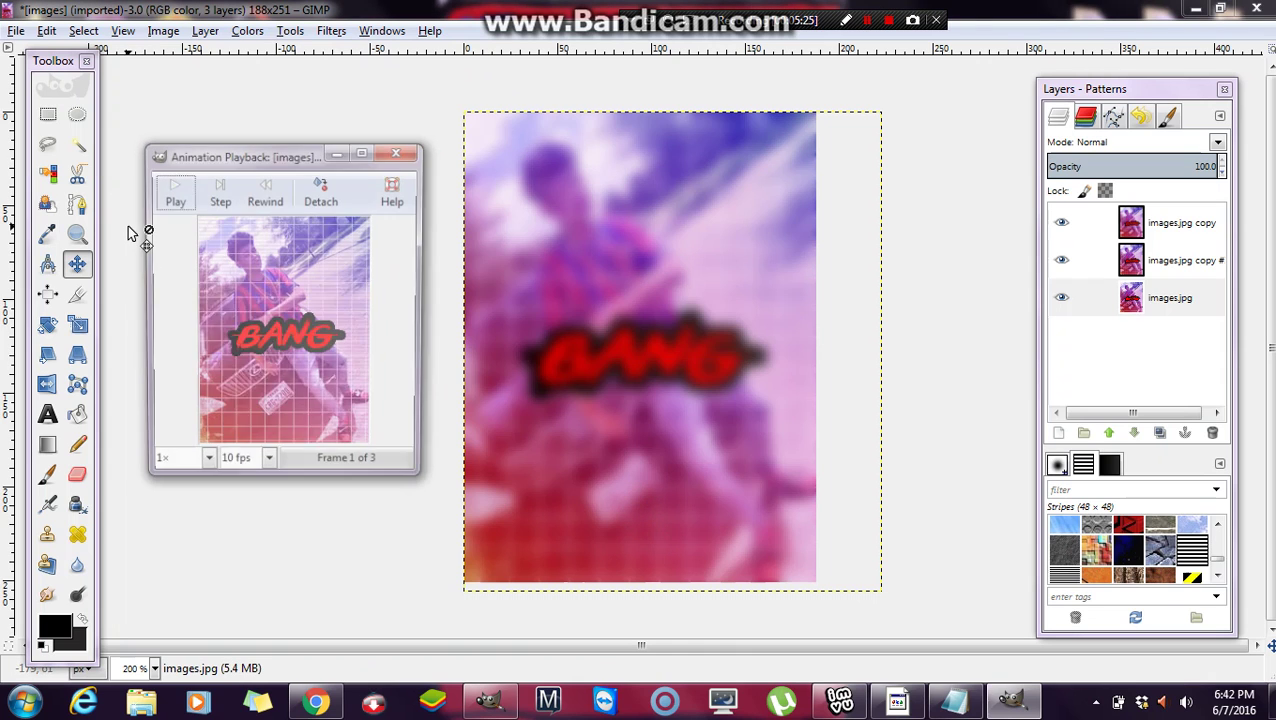
left_click(168, 190)
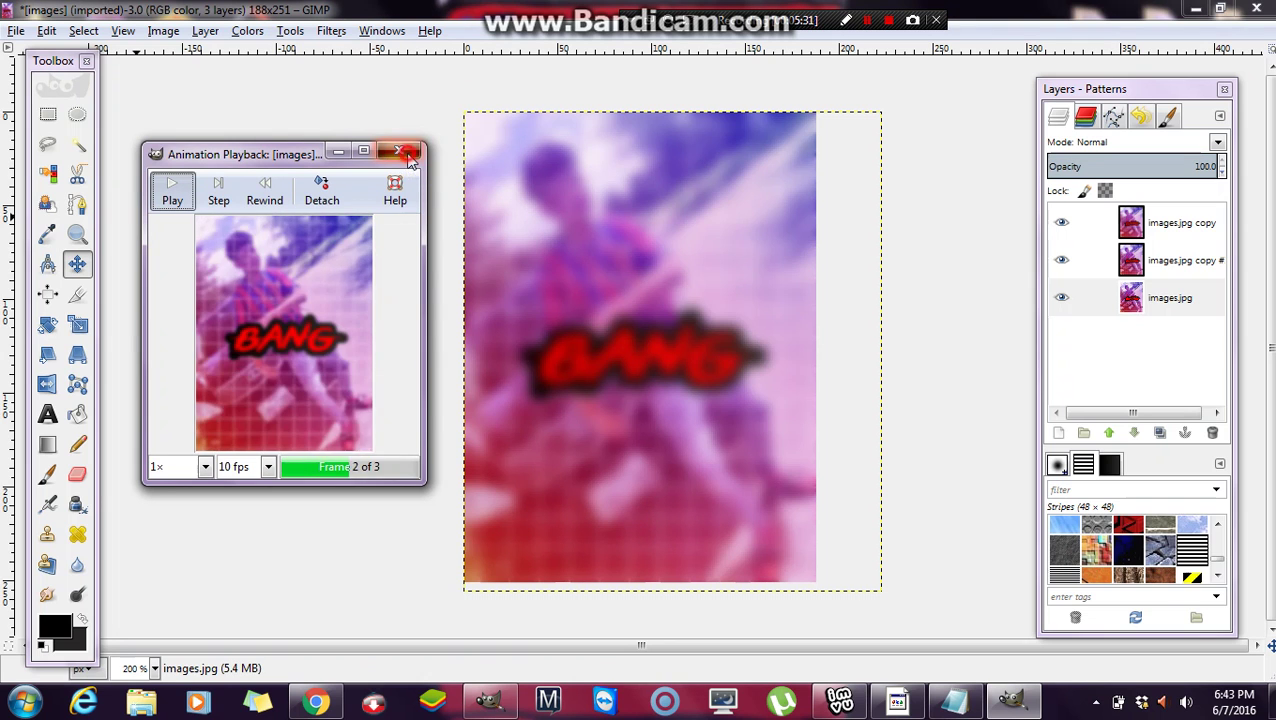
left_click(399, 151)
key("Tab")
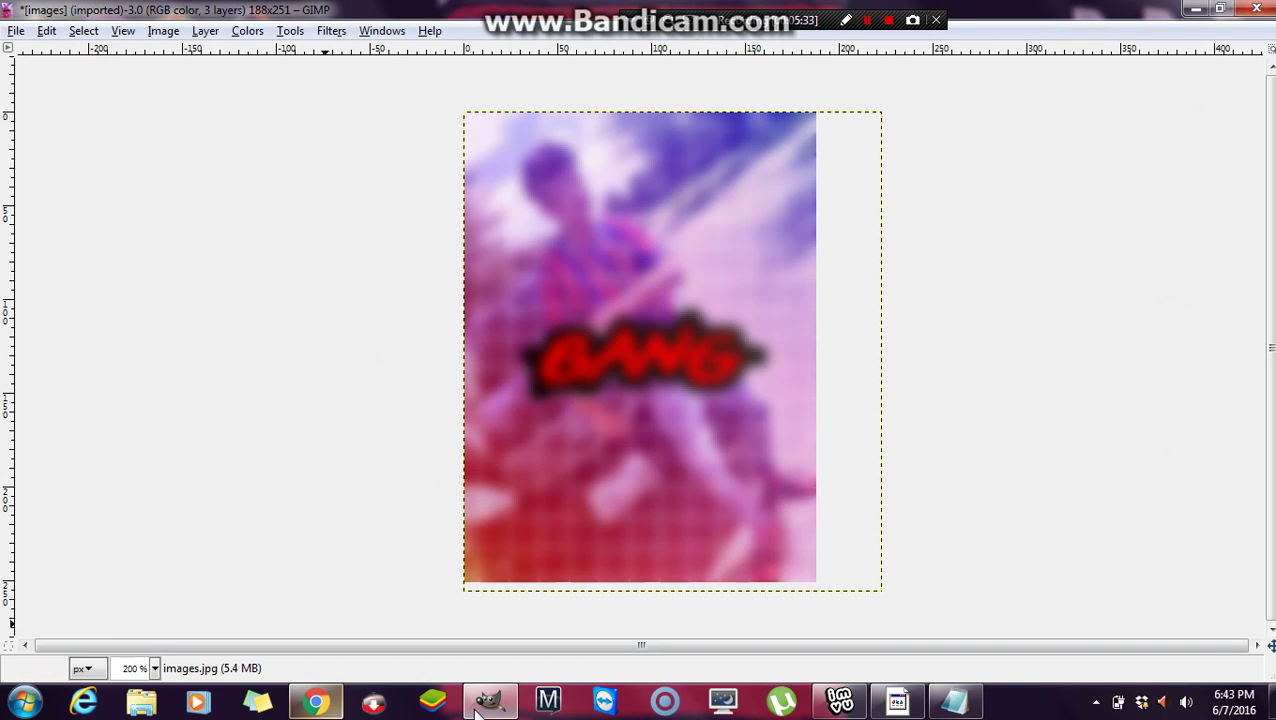
Step: Export the image to the Desktop as images.gif using the GIF file type
left_click(482, 703)
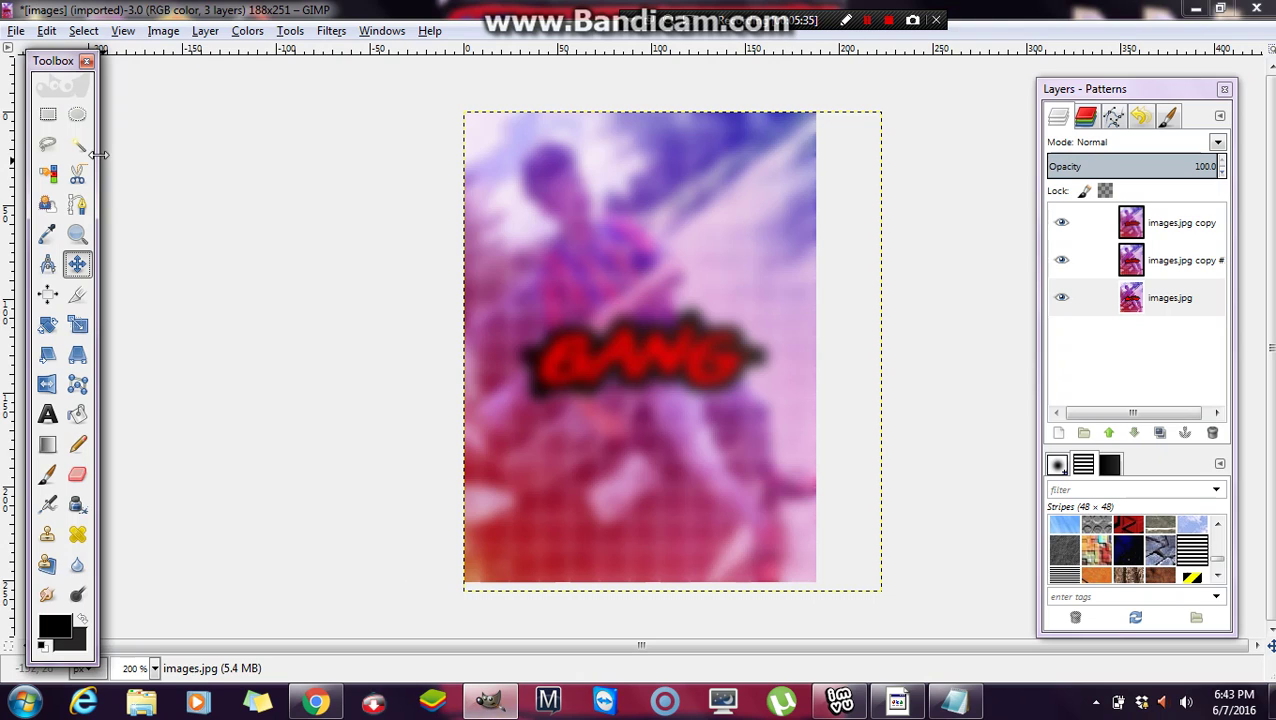
left_click(17, 31)
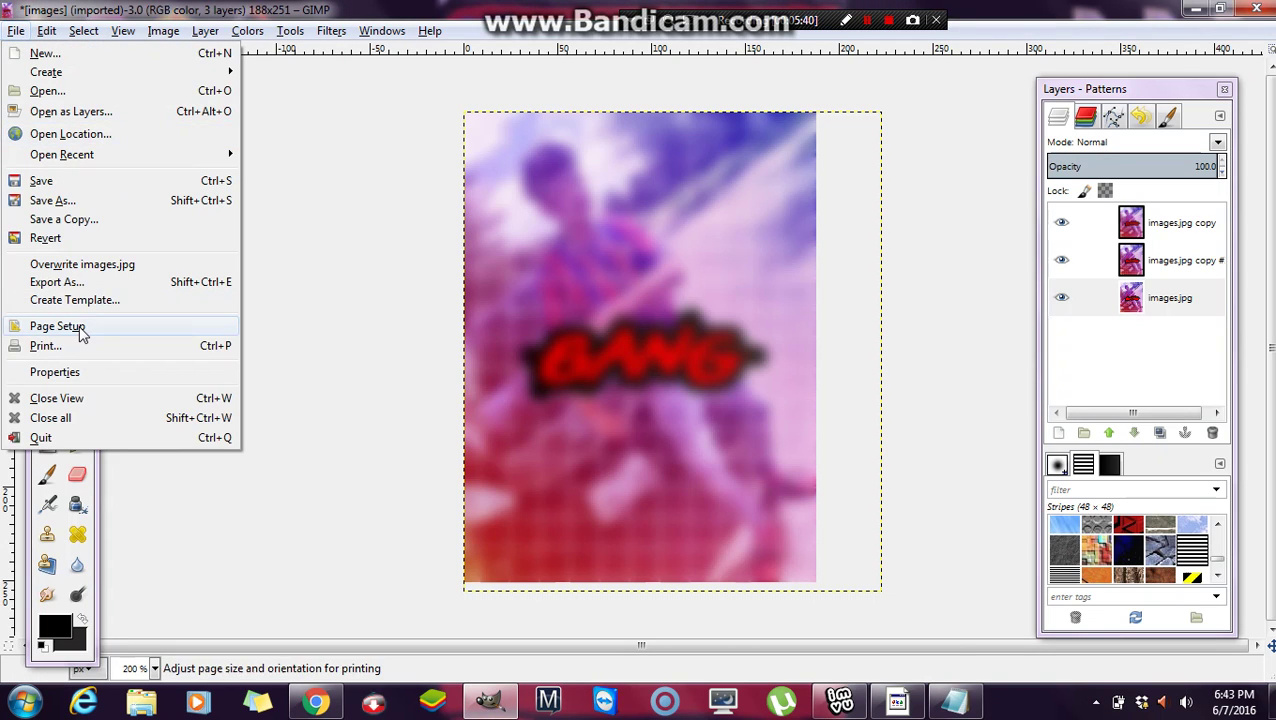
left_click(104, 288)
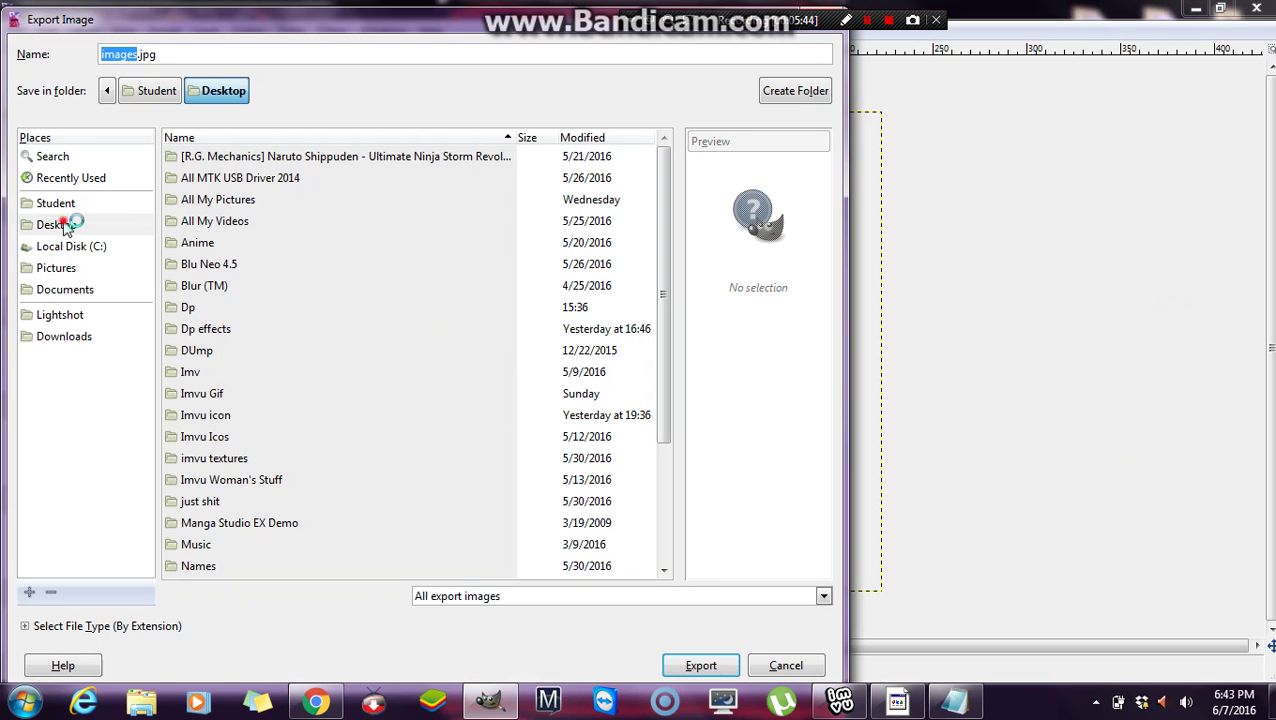
left_click(65, 226)
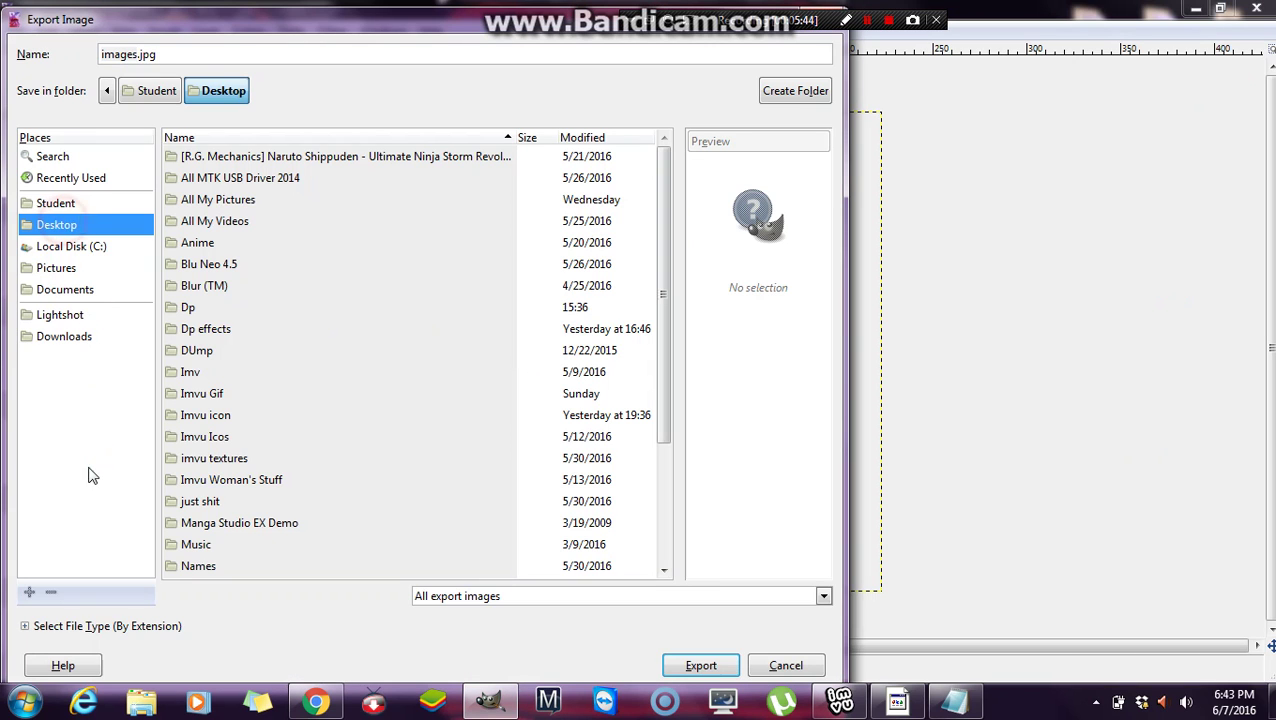
left_click(25, 627)
left_click(824, 625)
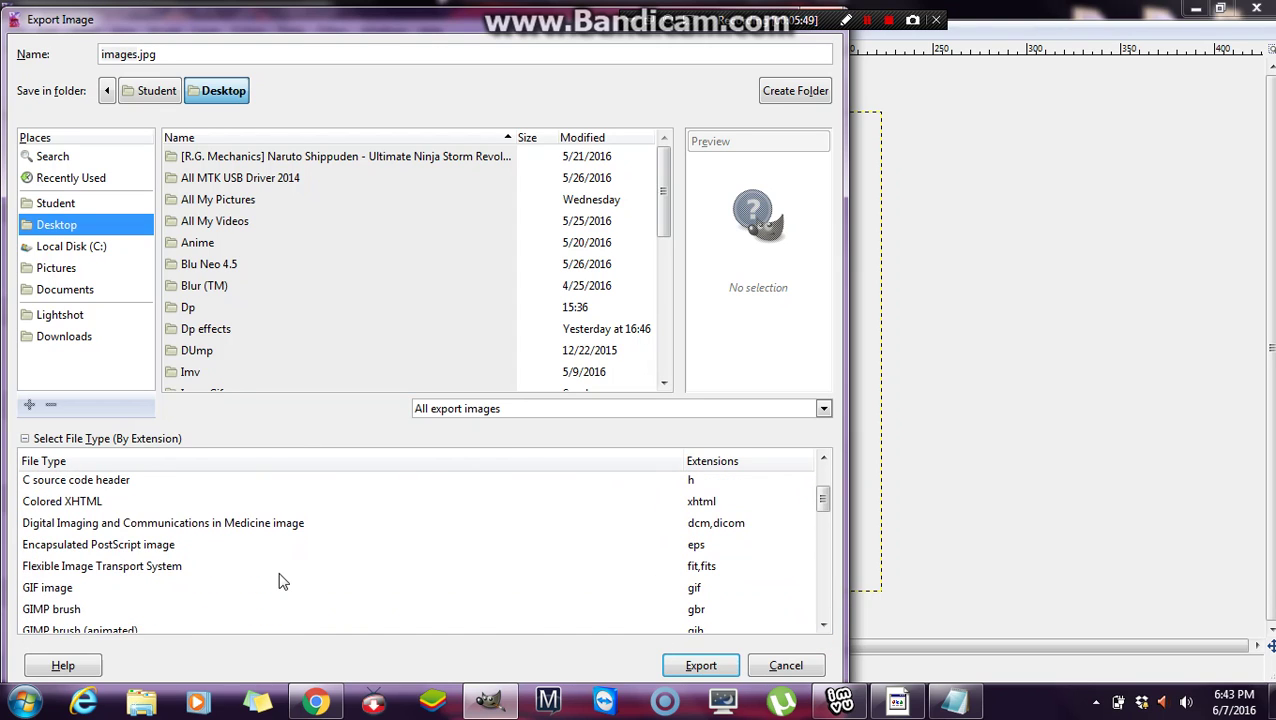
left_click(88, 593)
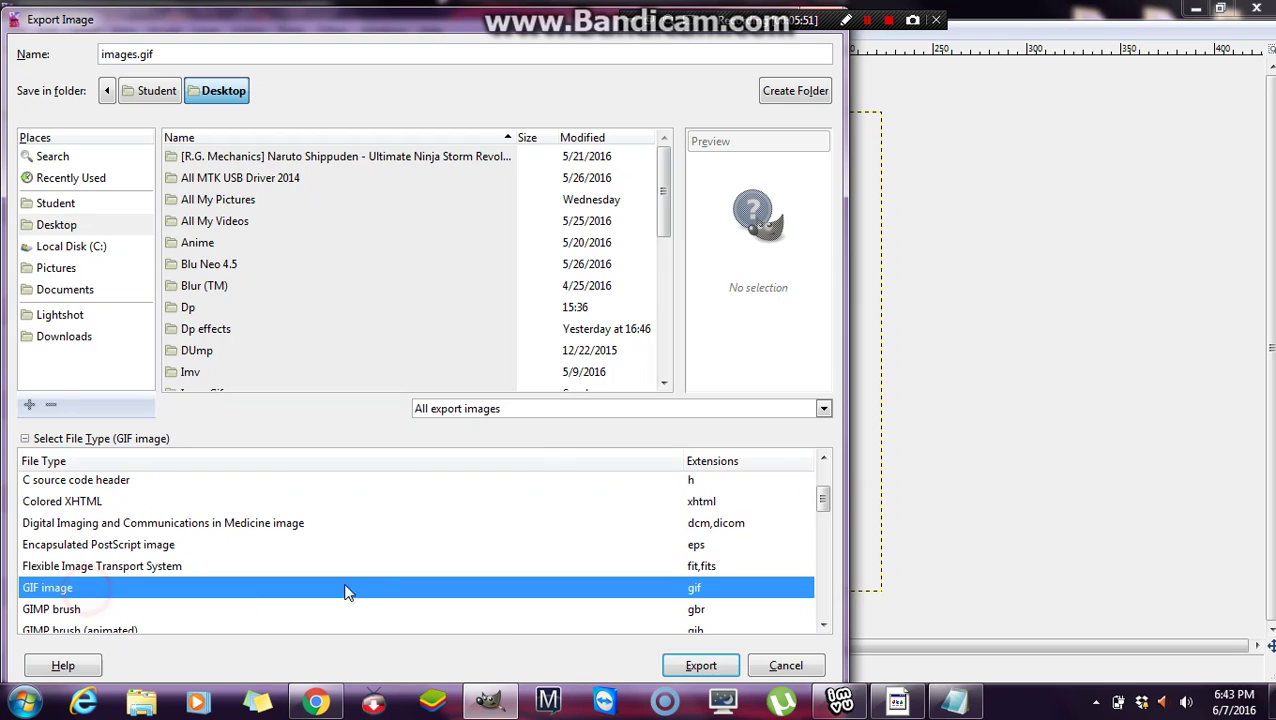
left_click(703, 665)
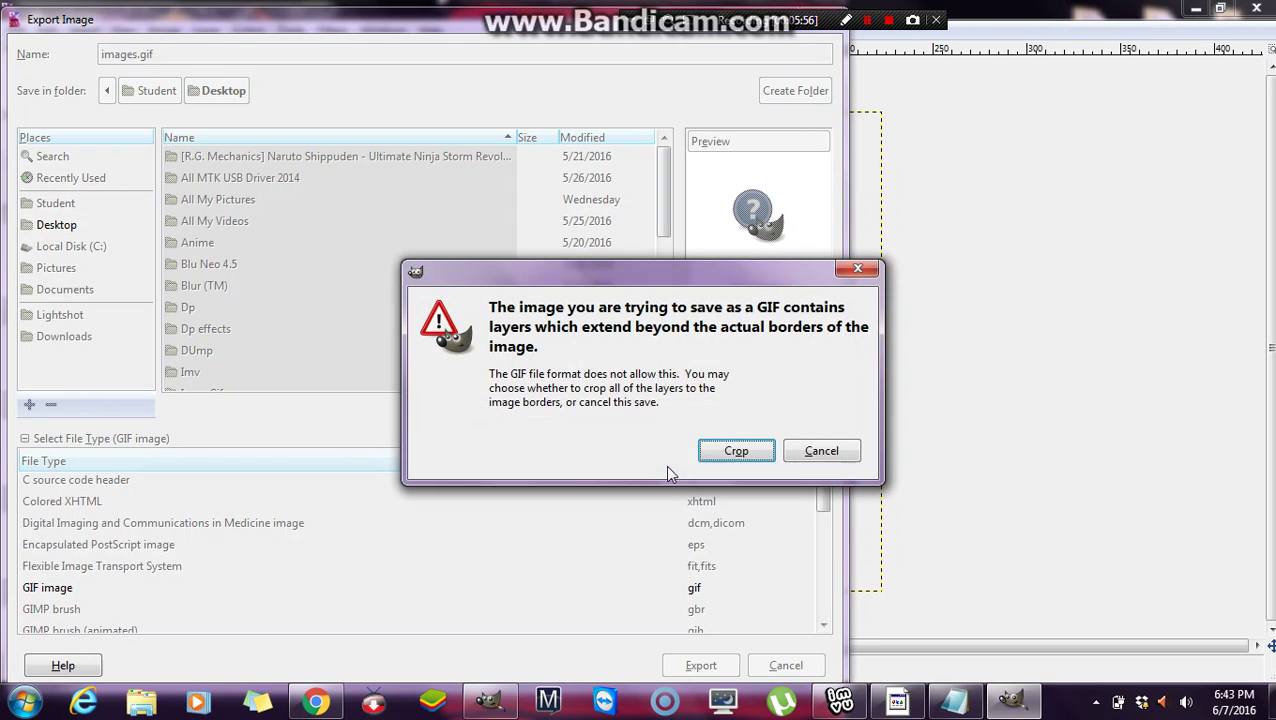
Step: Crop layers, enable interlace and looping animation with 150 ms delay for all frames, and export
left_click(728, 447)
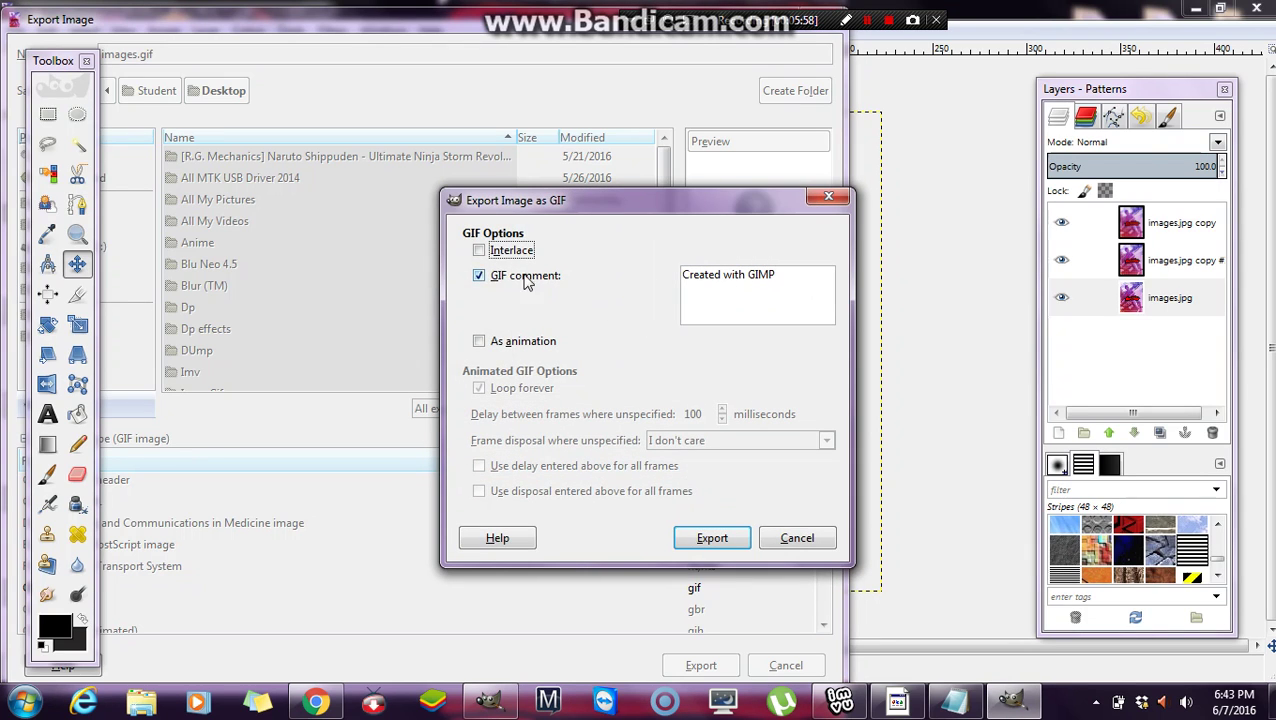
left_click(479, 276)
left_click(479, 250)
left_click(480, 341)
left_click(479, 466)
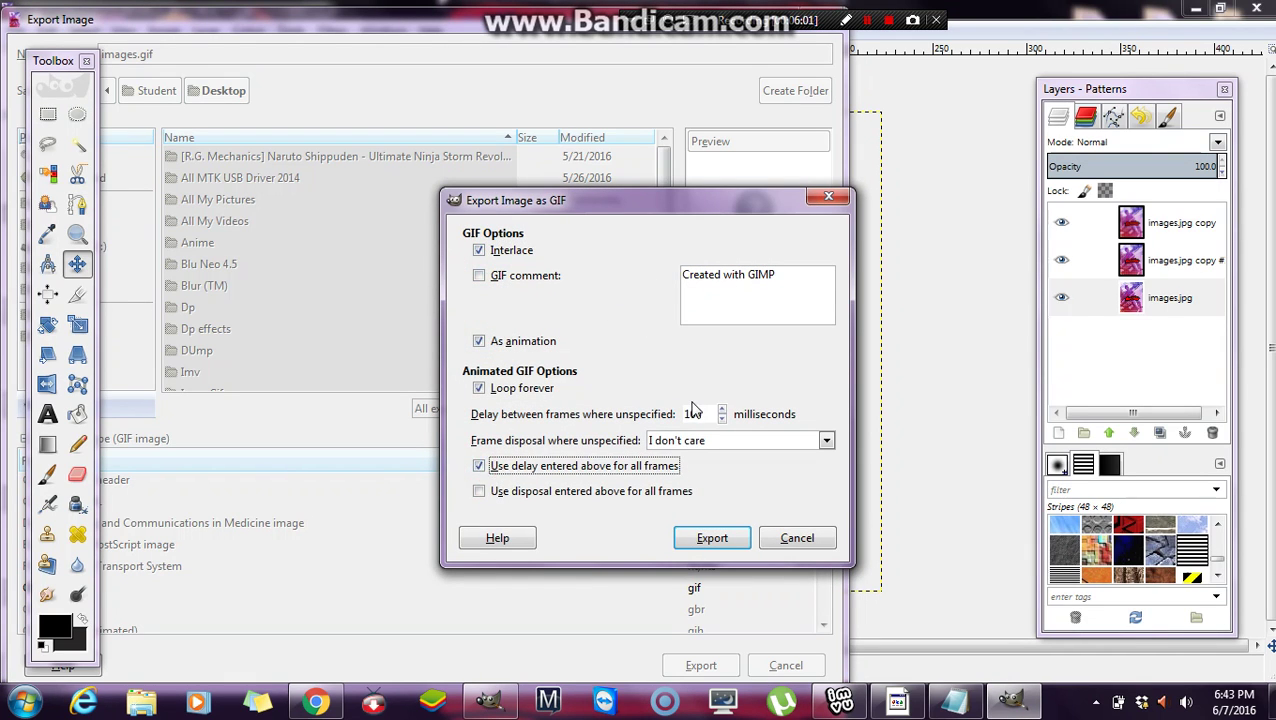
left_click(722, 411)
left_click(722, 411)
left_click(722, 411)
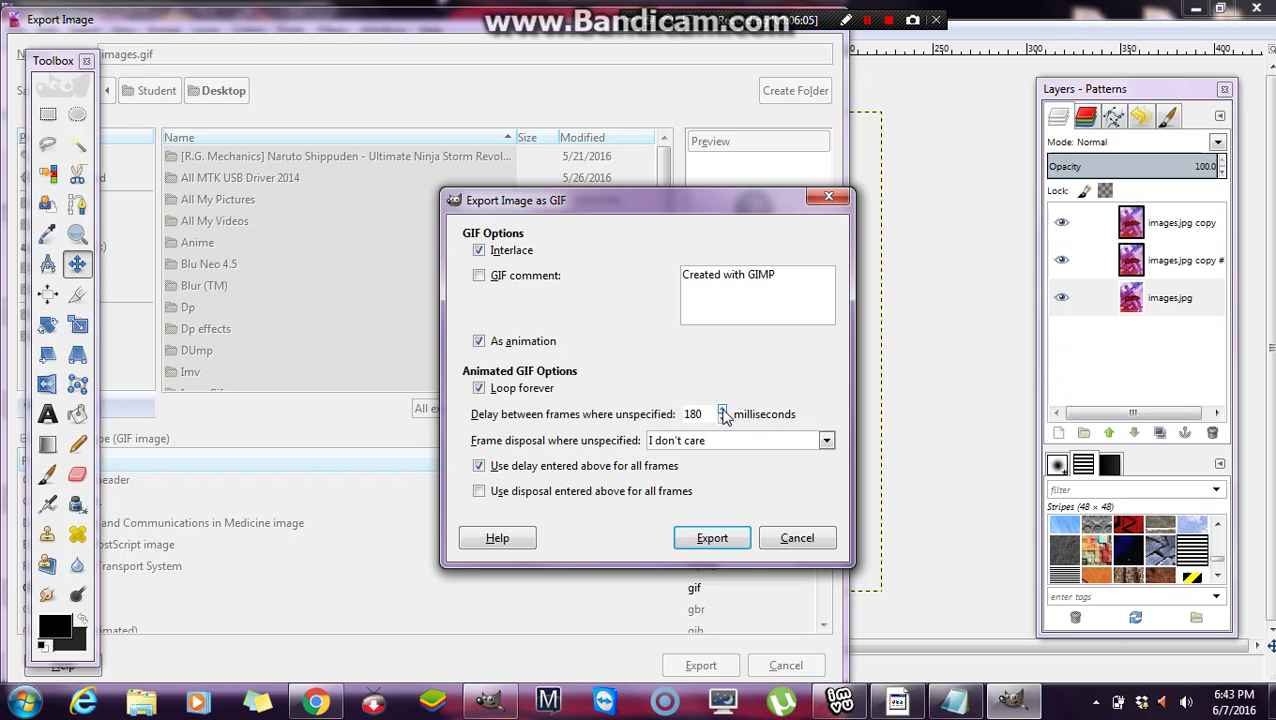
left_click(716, 537)
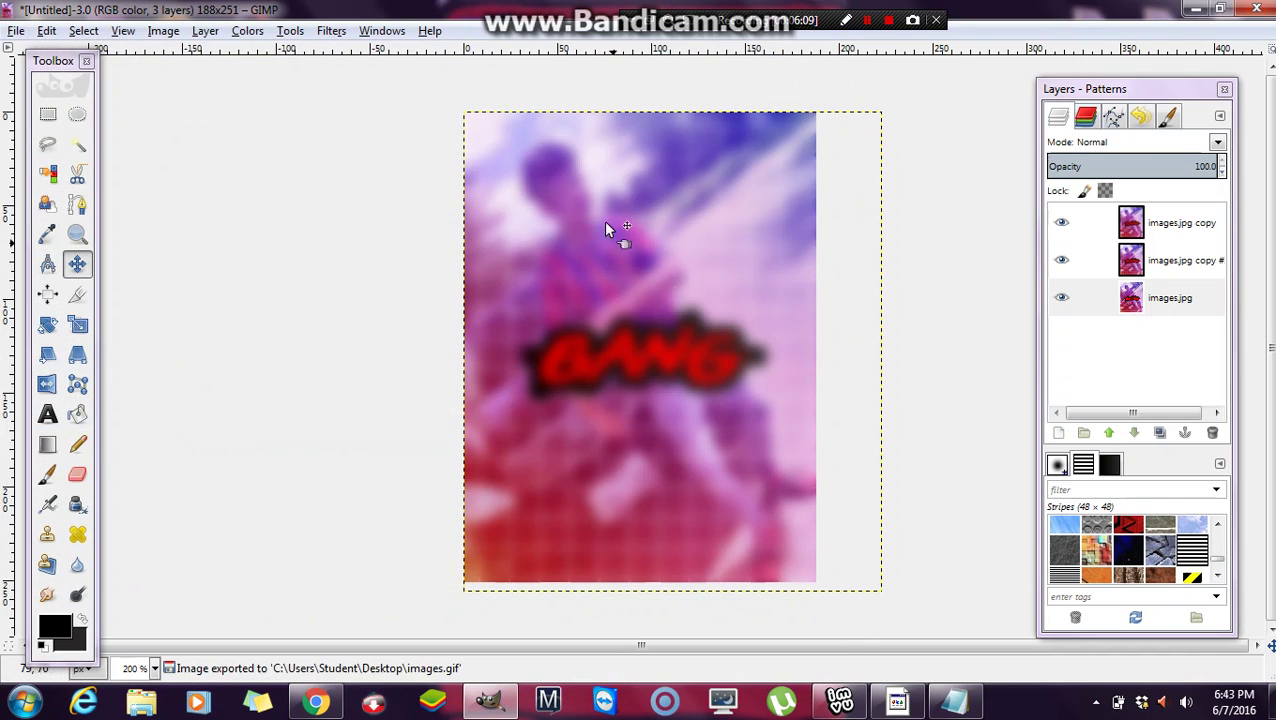
Step: Preview the Desktop's images.gif in Internet Explorer, skipping setup questions, then close it
left_click(1190, 8)
left_click(256, 620)
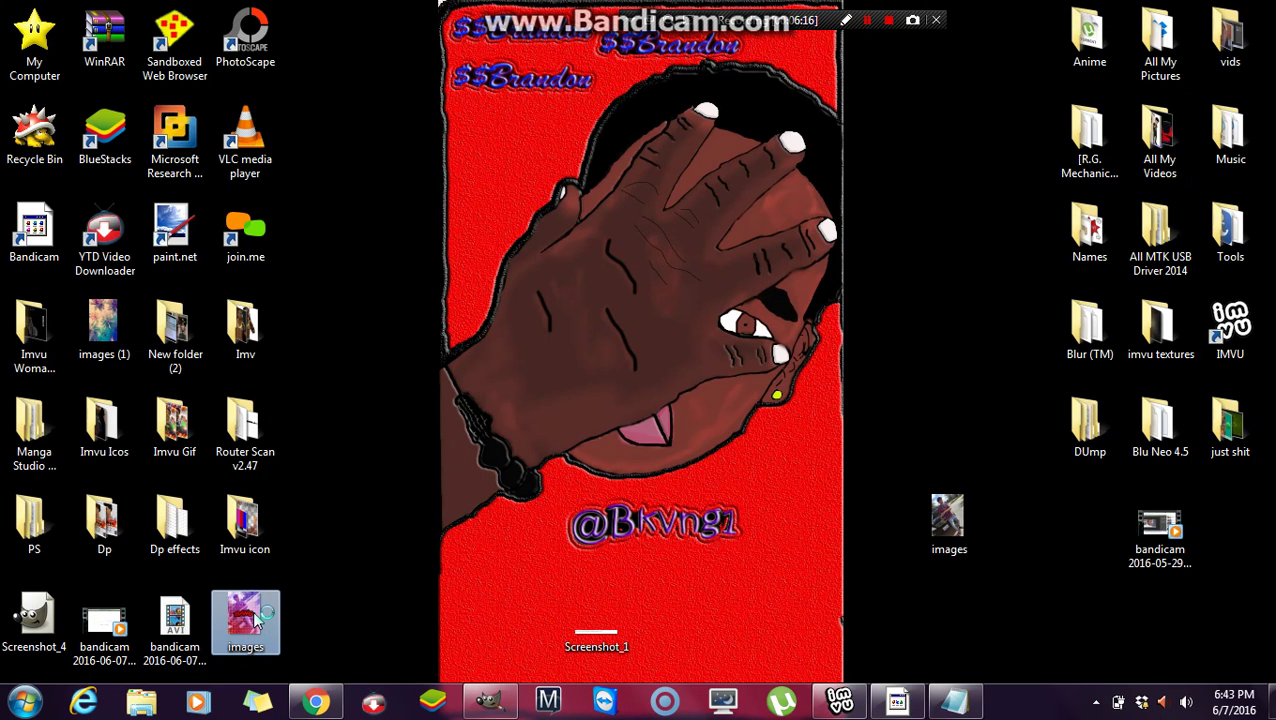
double_click(256, 620)
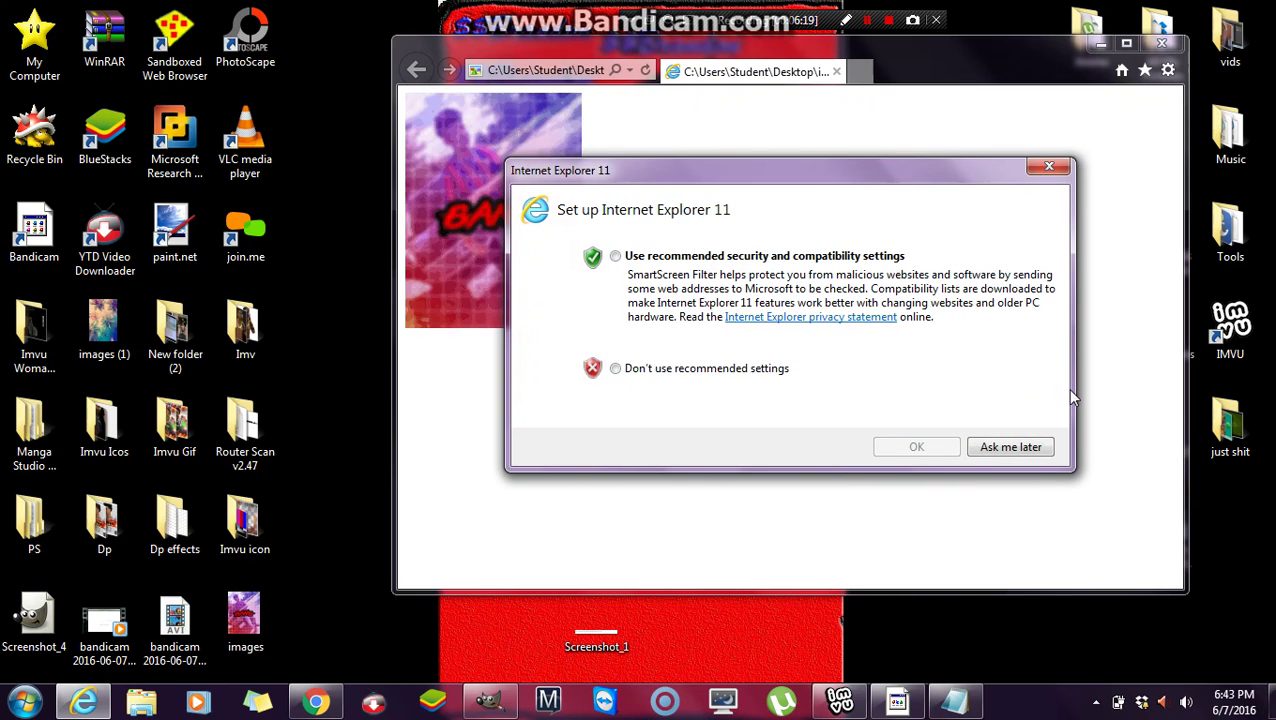
left_click(1013, 447)
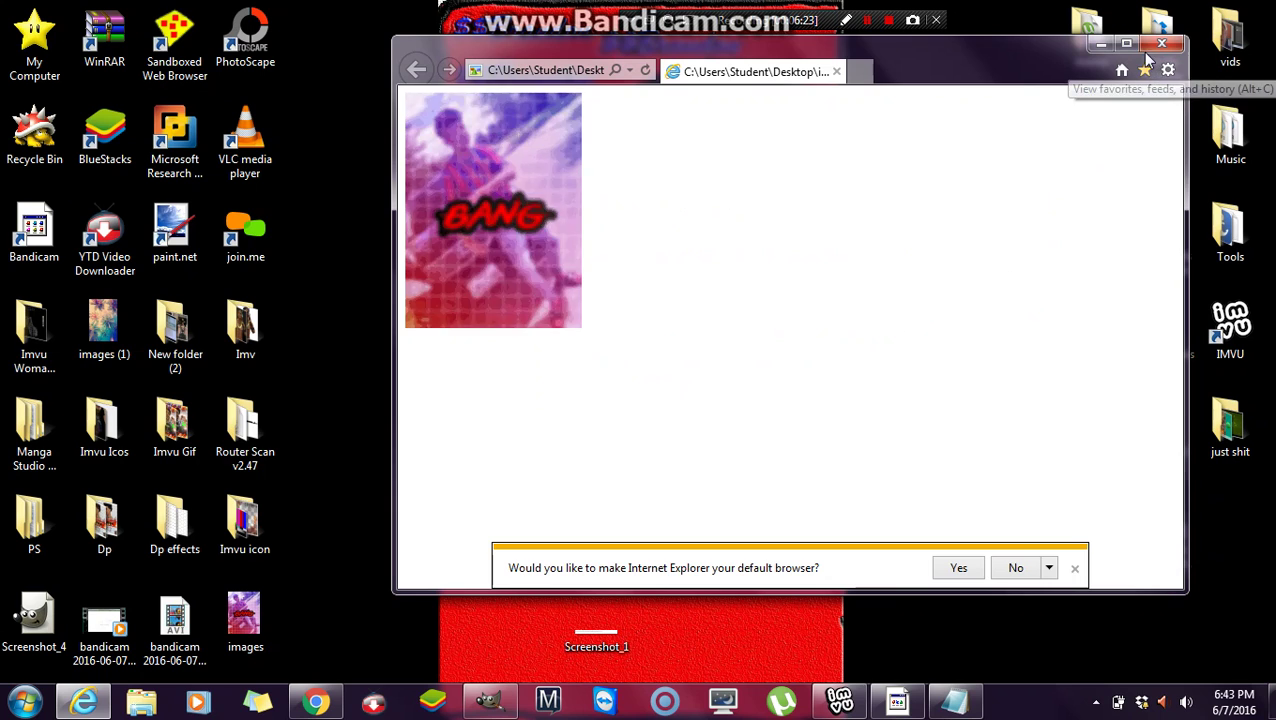
left_click(1161, 43)
Step: In a new Chrome tab, load the Resize Animated GIF Online bookmark and scroll down
left_click(315, 704)
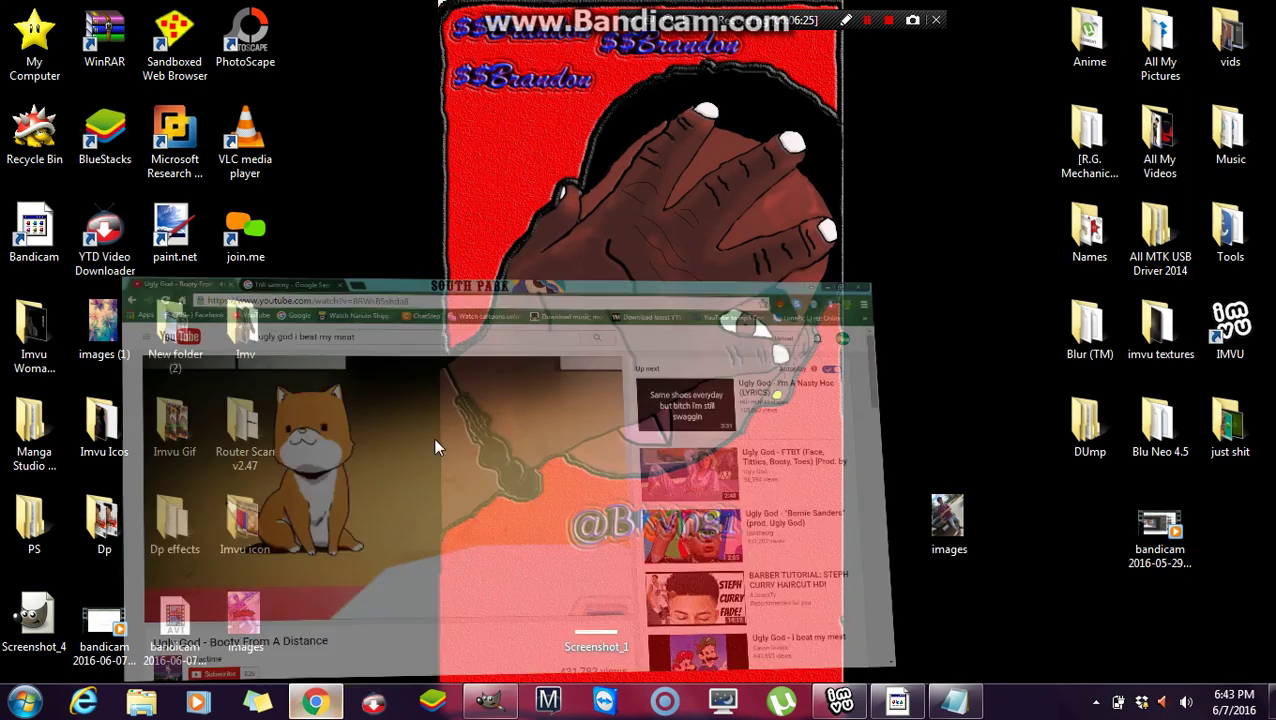
key("ctrl+t")
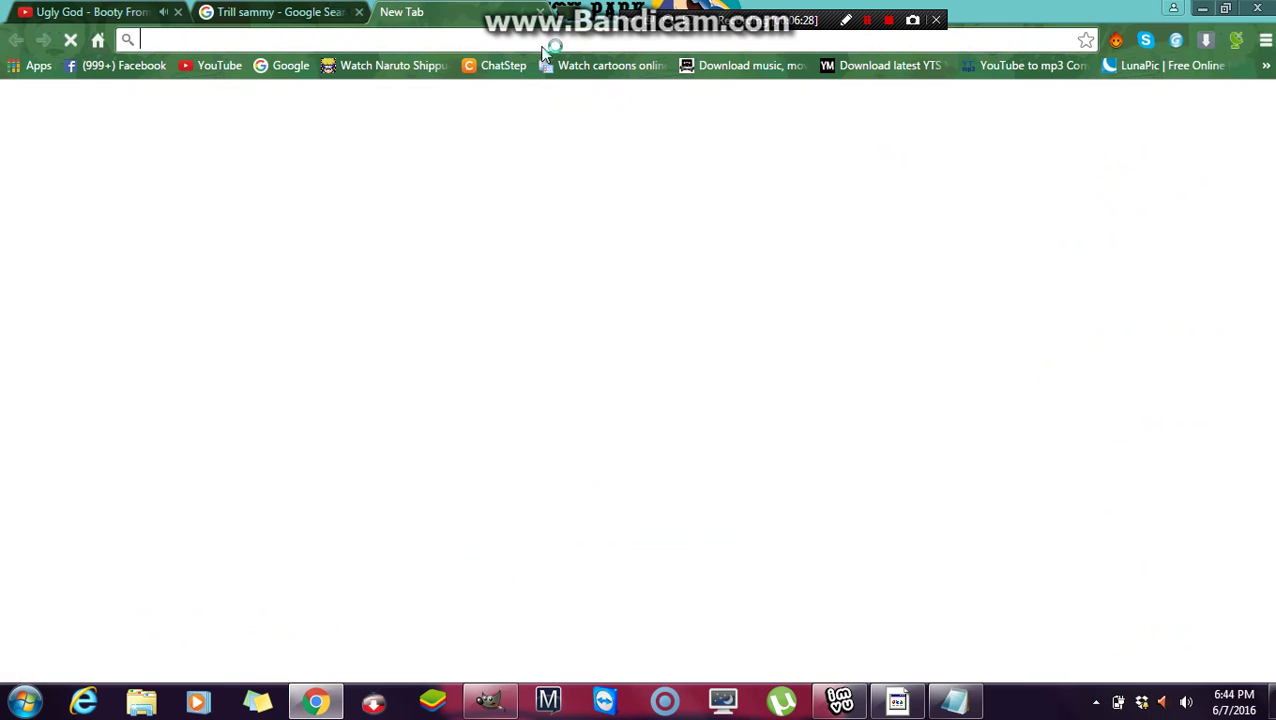
left_click(1266, 68)
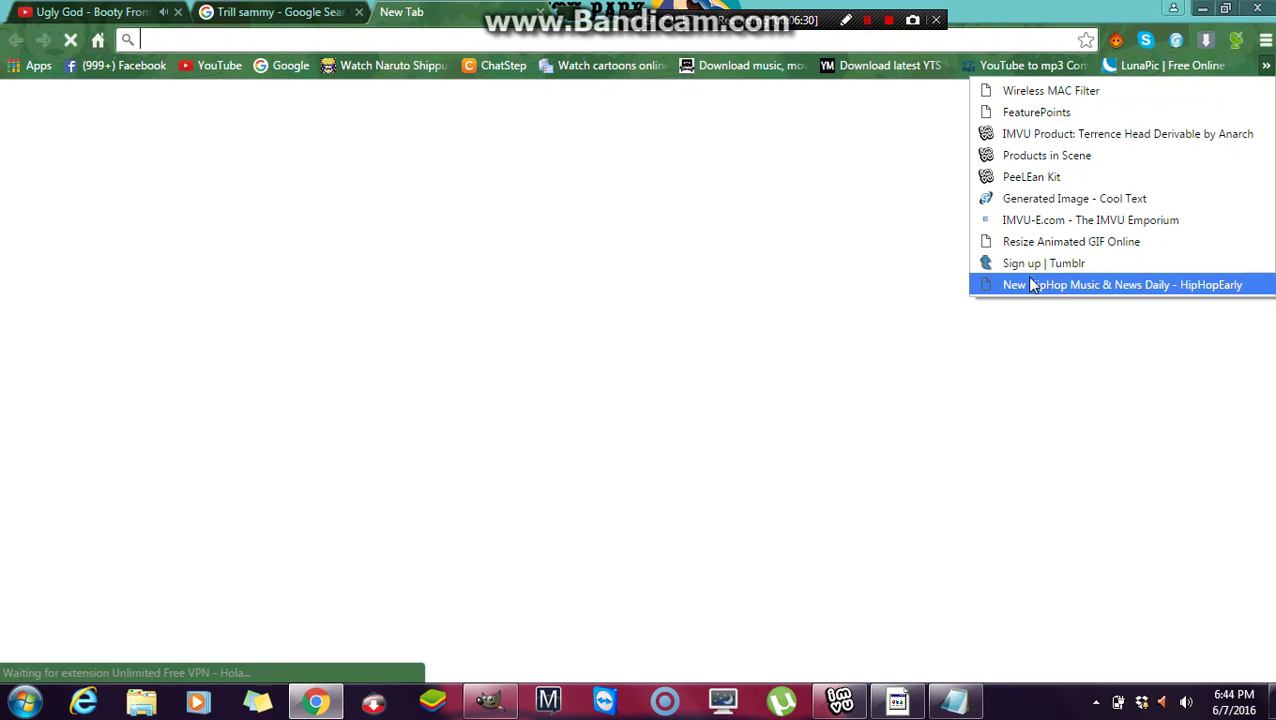
left_click(1037, 240)
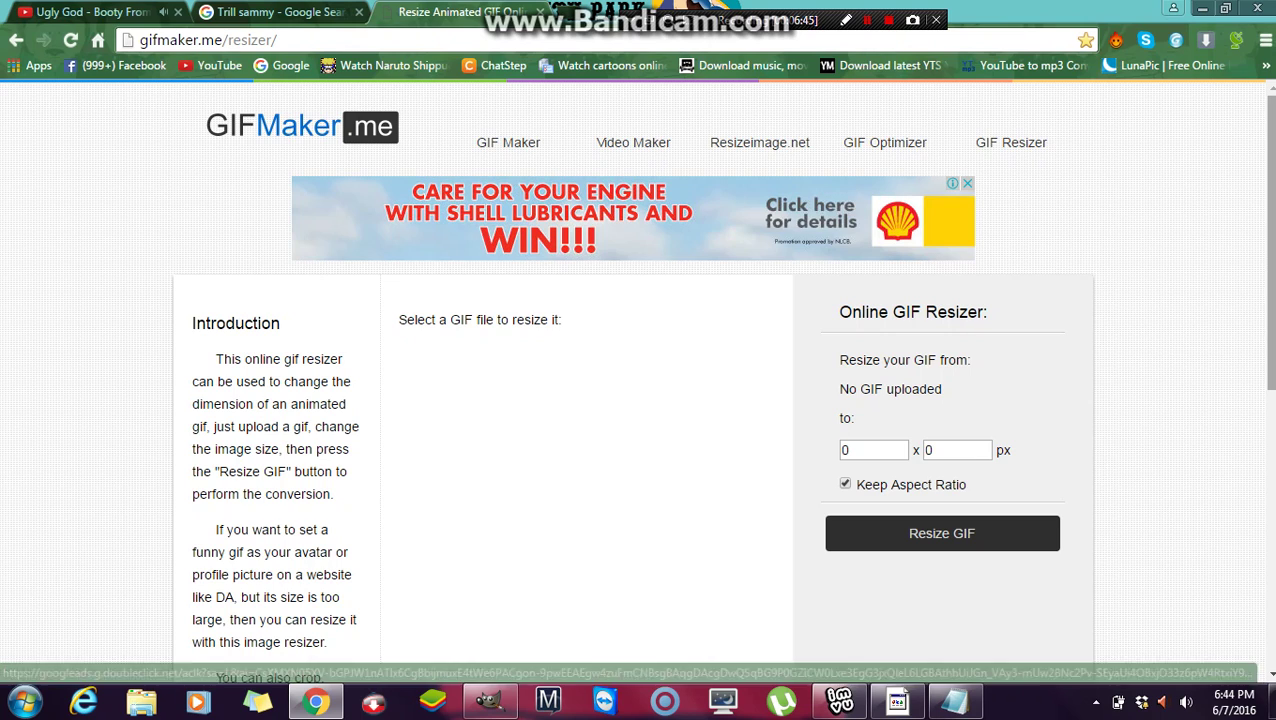
scroll(866, 330, "down", 1)
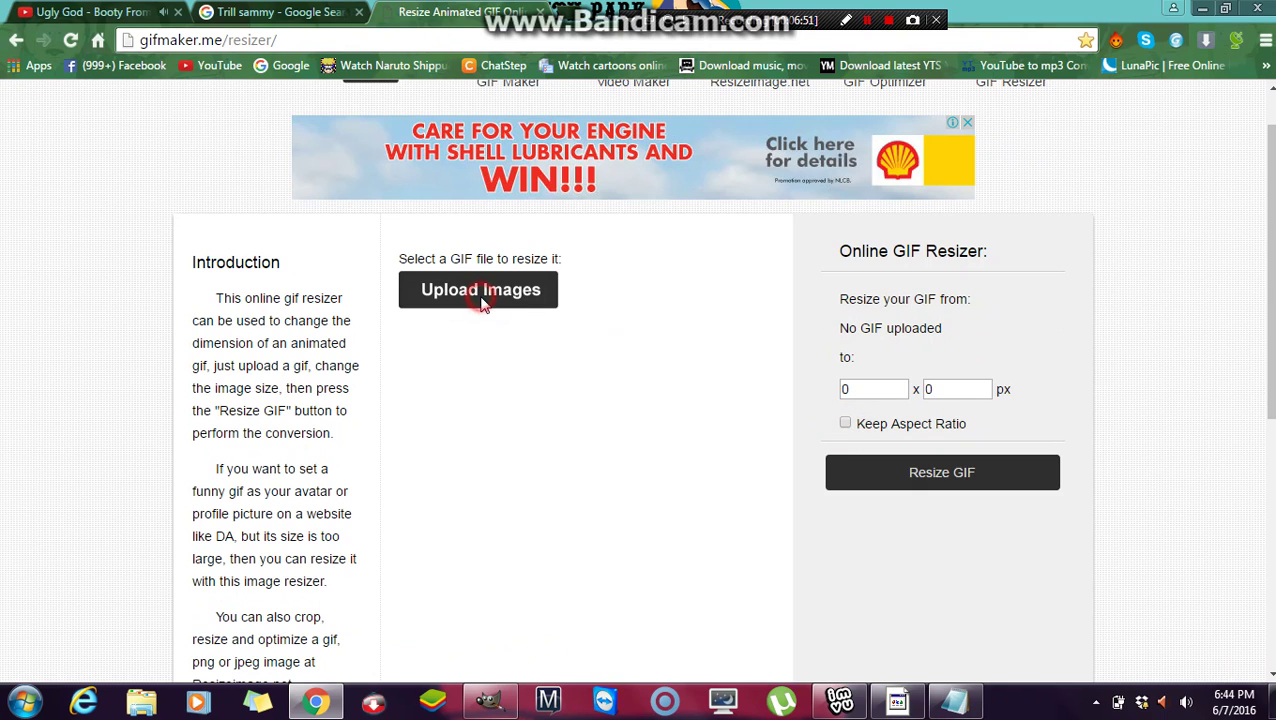
Step: Upload images.gif to GIFMaker.me's GIF resizer
left_click(483, 304)
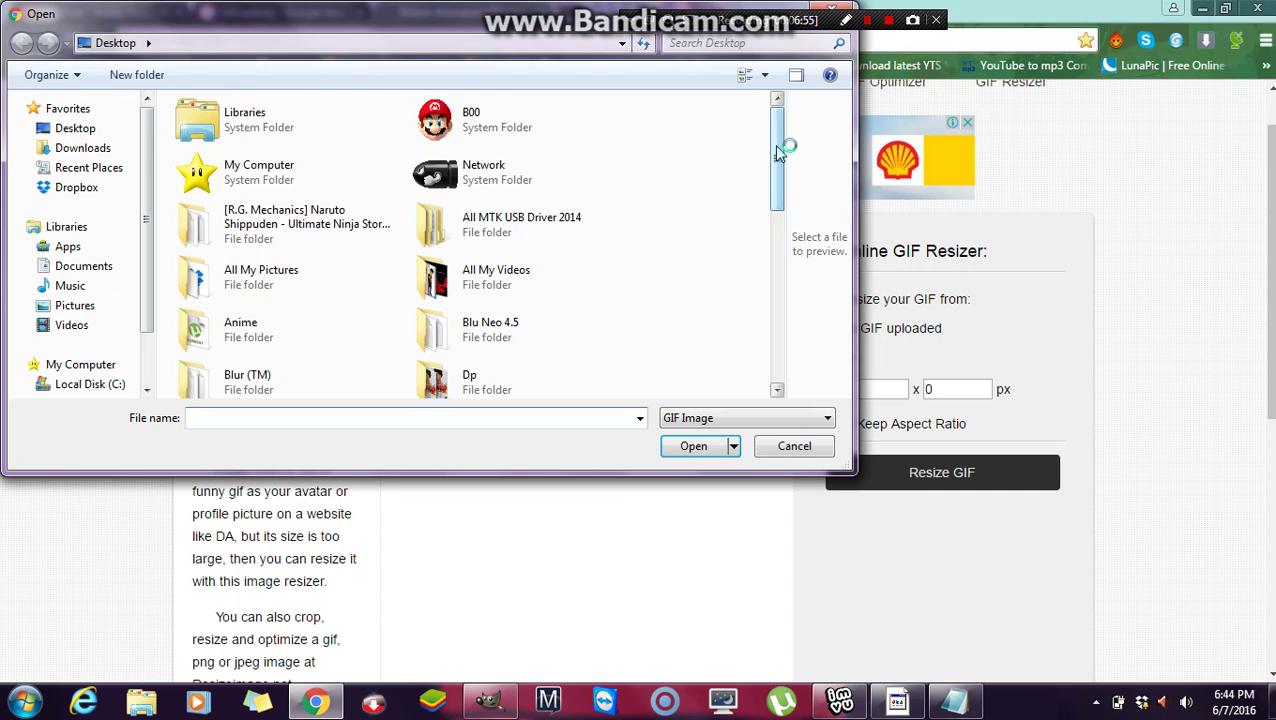
left_click_drag(776, 158, 768, 338)
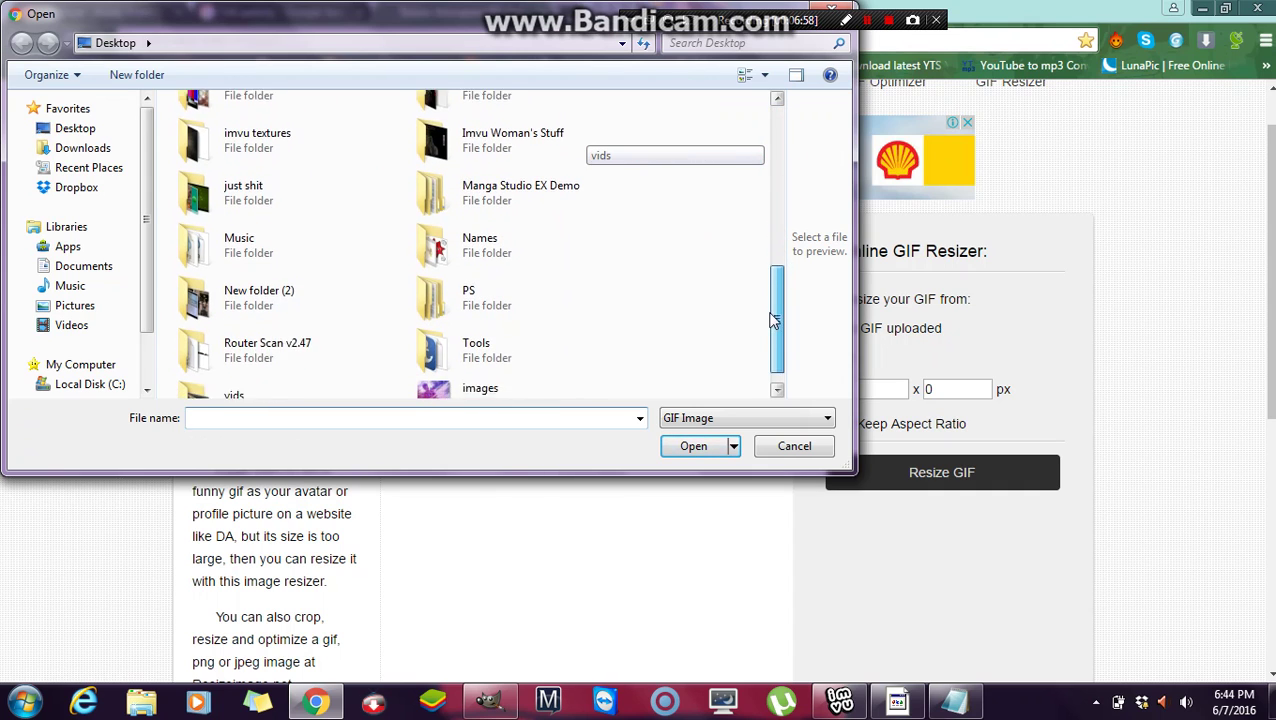
left_click(456, 390)
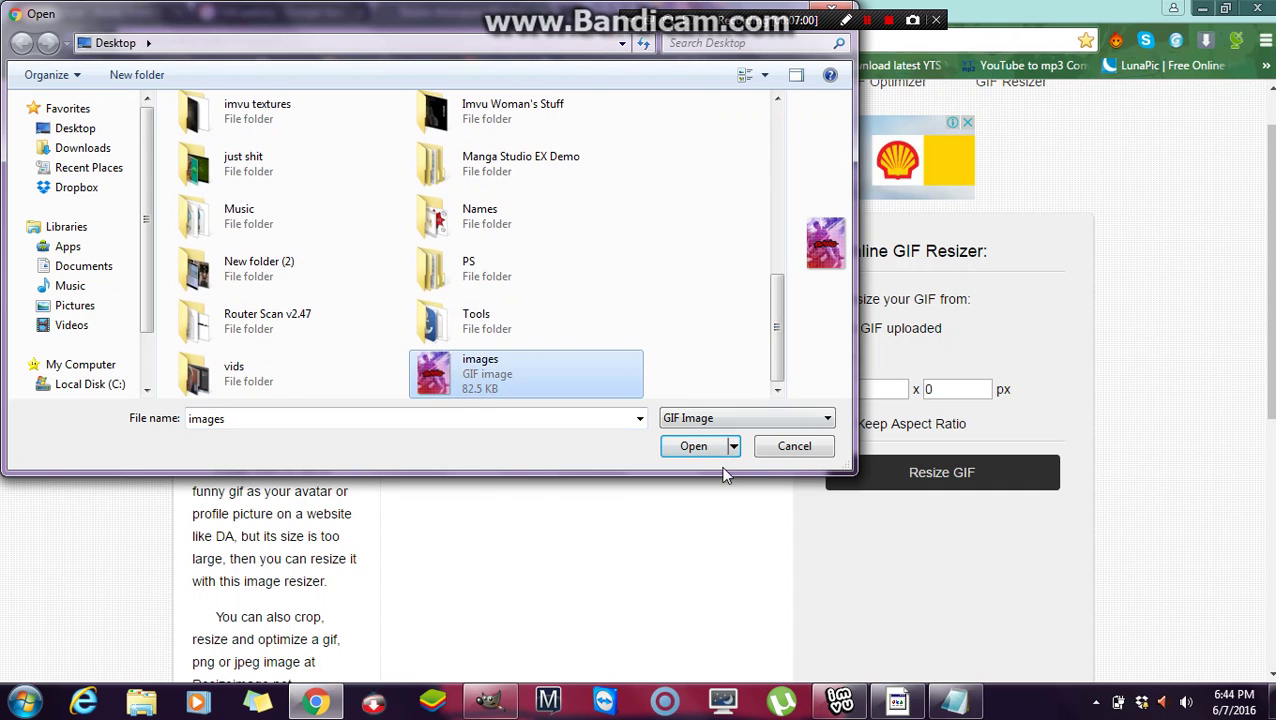
left_click(690, 446)
Step: Resize the GIF from 188 x 251 to 160 x 220 and download the result
left_click(880, 389)
type("160")
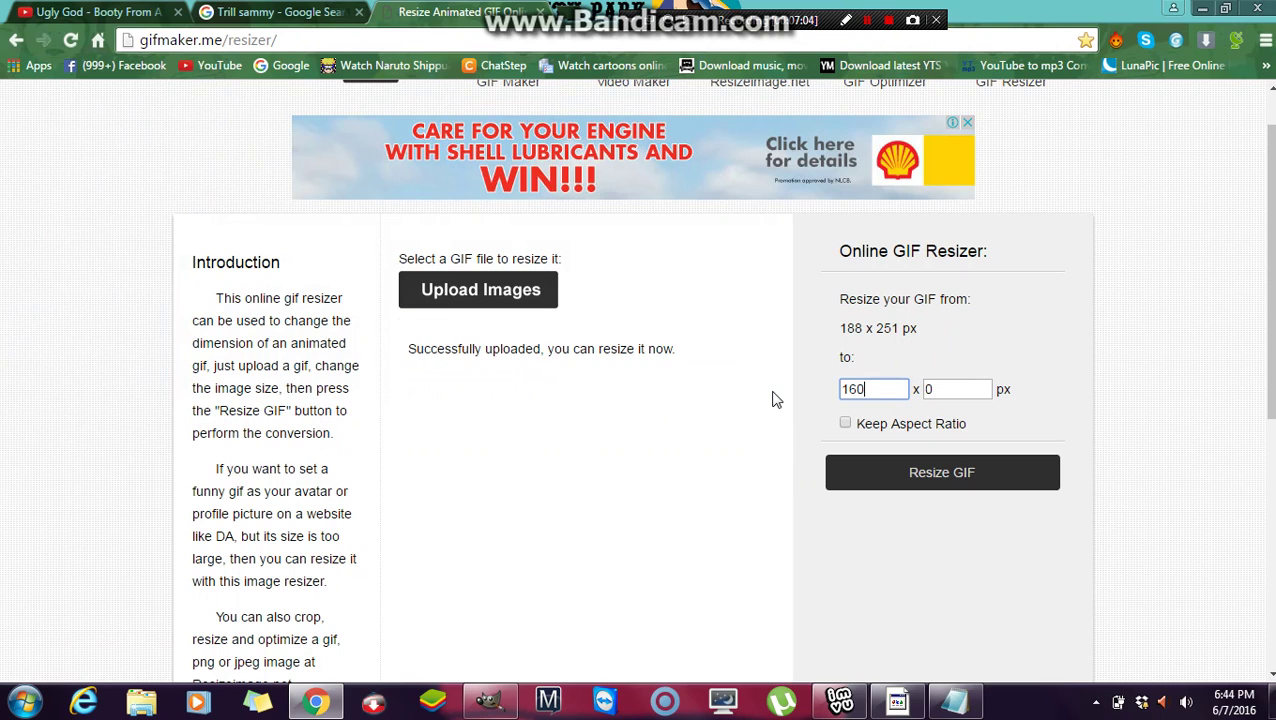
double_click(968, 388)
type("22")
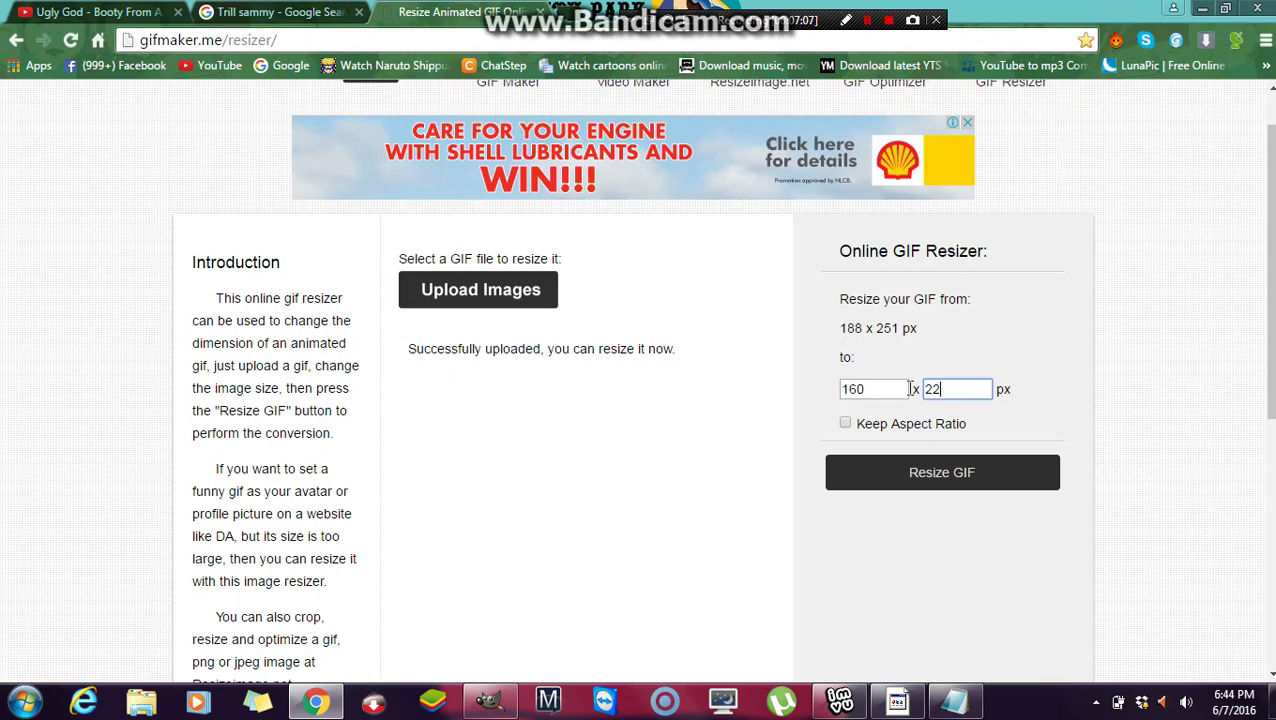
type("0")
left_click(925, 482)
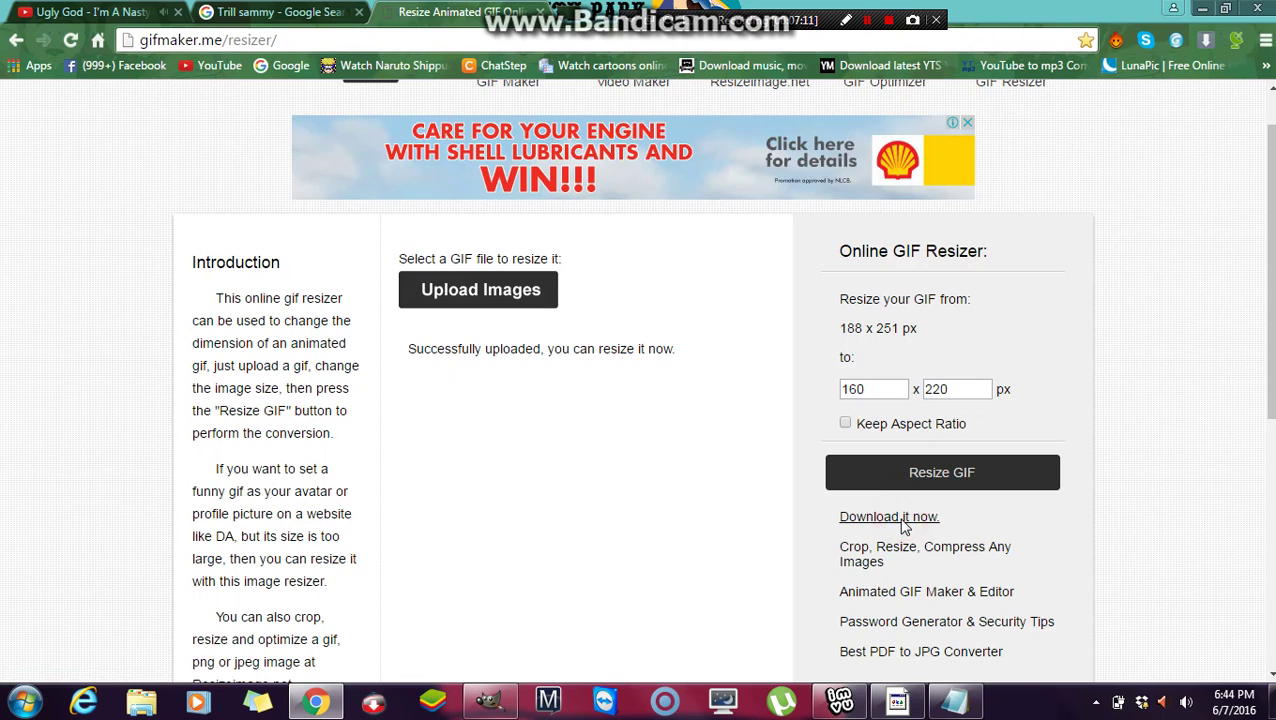
left_click(902, 519)
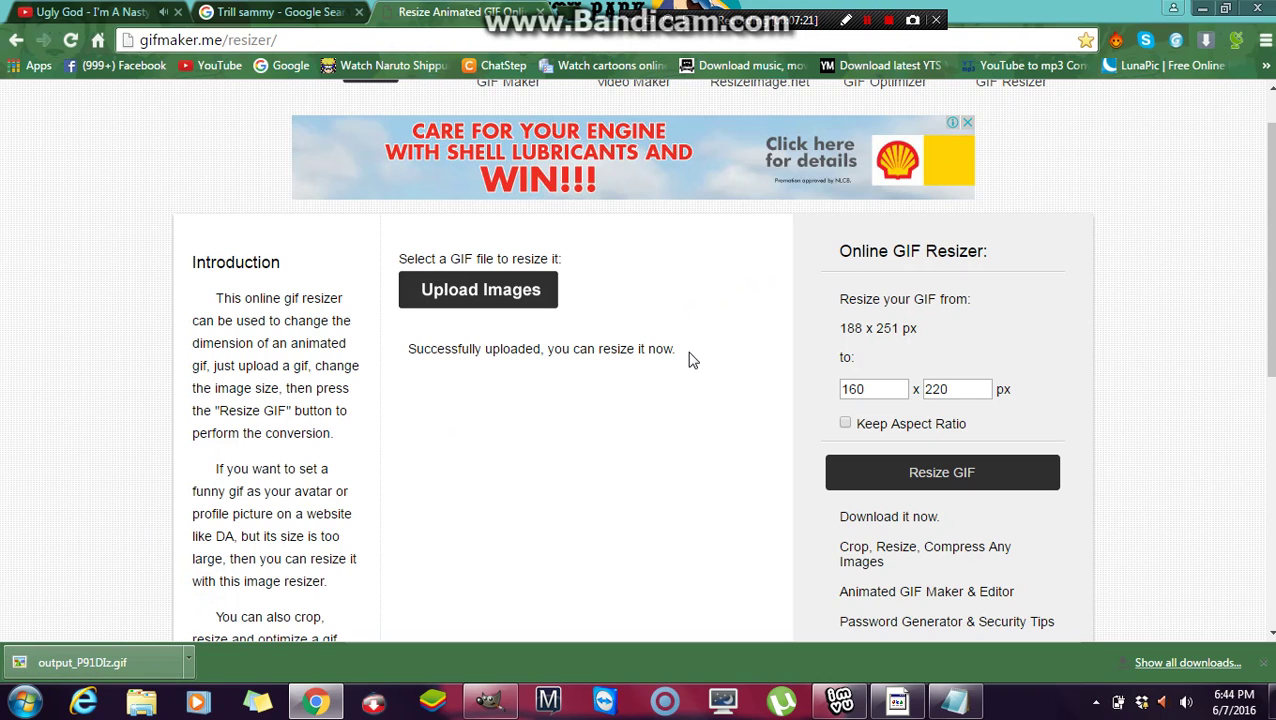
Step: Locate the downloaded output_P91DIz GIF in the Downloads folder and cut it
right_click(160, 665)
left_click(190, 614)
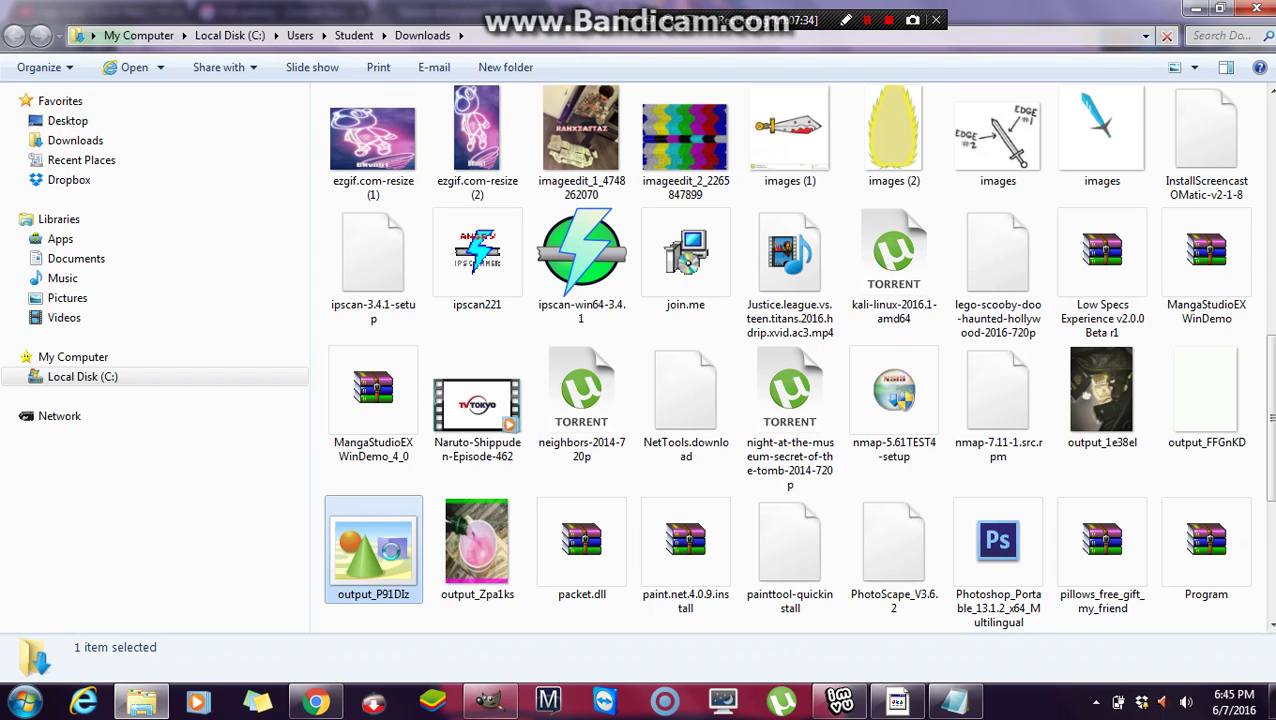
right_click(391, 550)
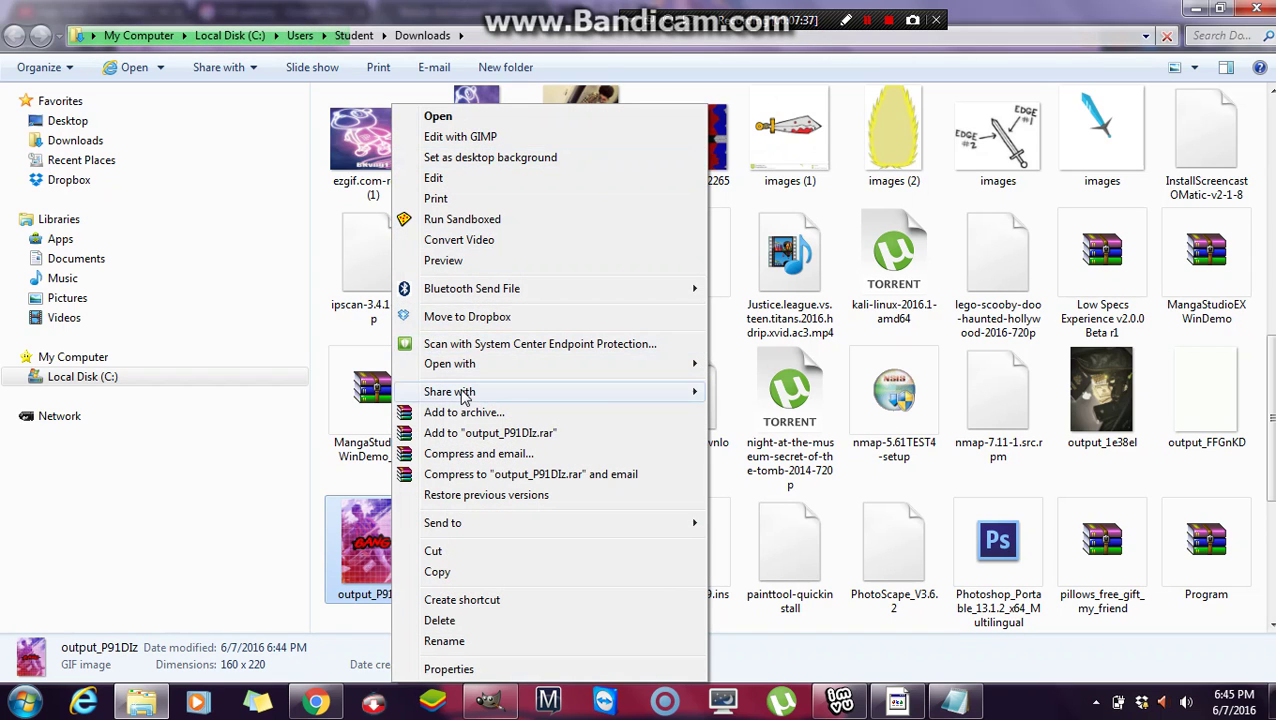
left_click(433, 552)
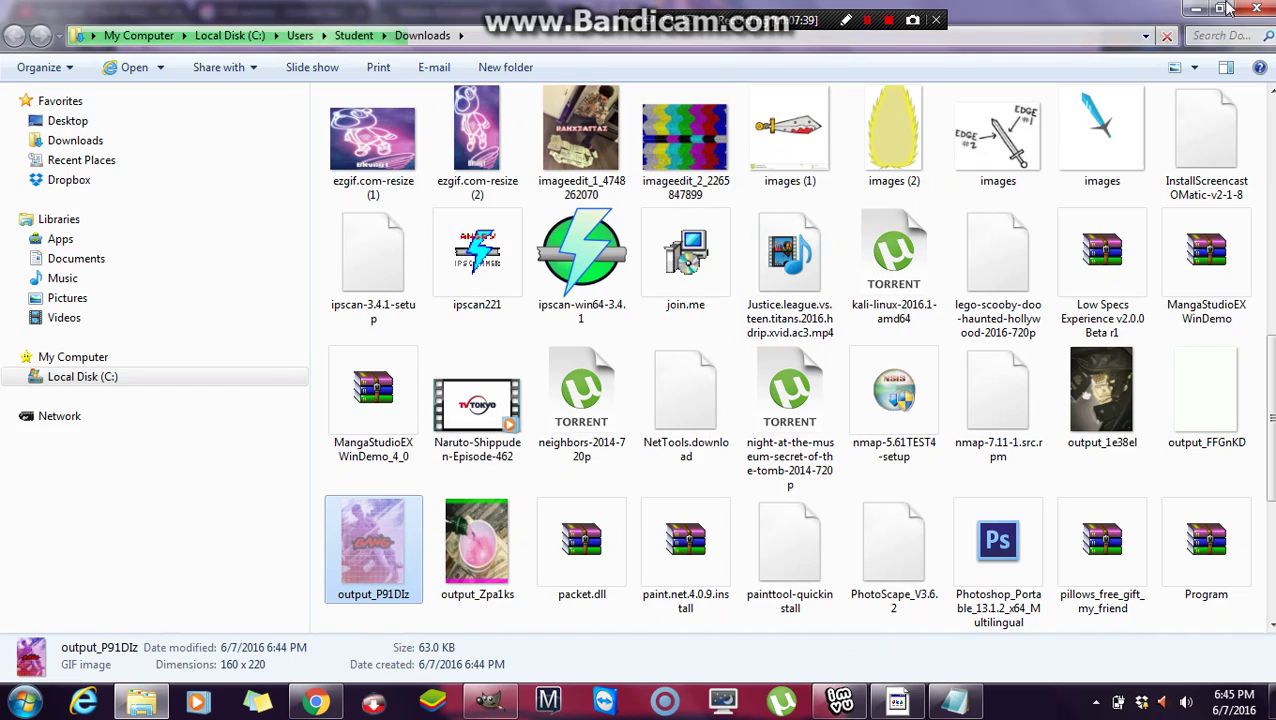
Step: Minimize the windows and paste the resized GIF onto the desktop
left_click(1196, 8)
left_click(1202, 8)
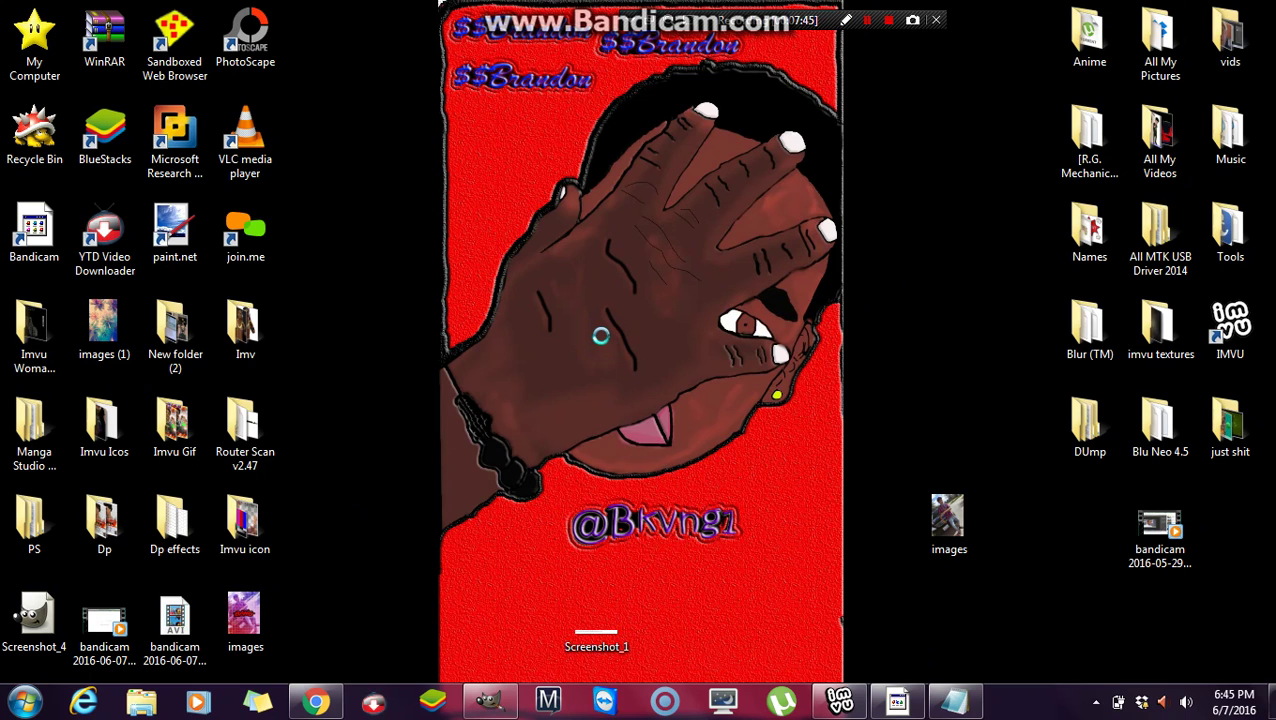
right_click(600, 336)
left_click(657, 415)
Step: Replace the GIF resizer URL with the IMVU web_myaccount.php page via the 'imv' suggestion
left_click(315, 703)
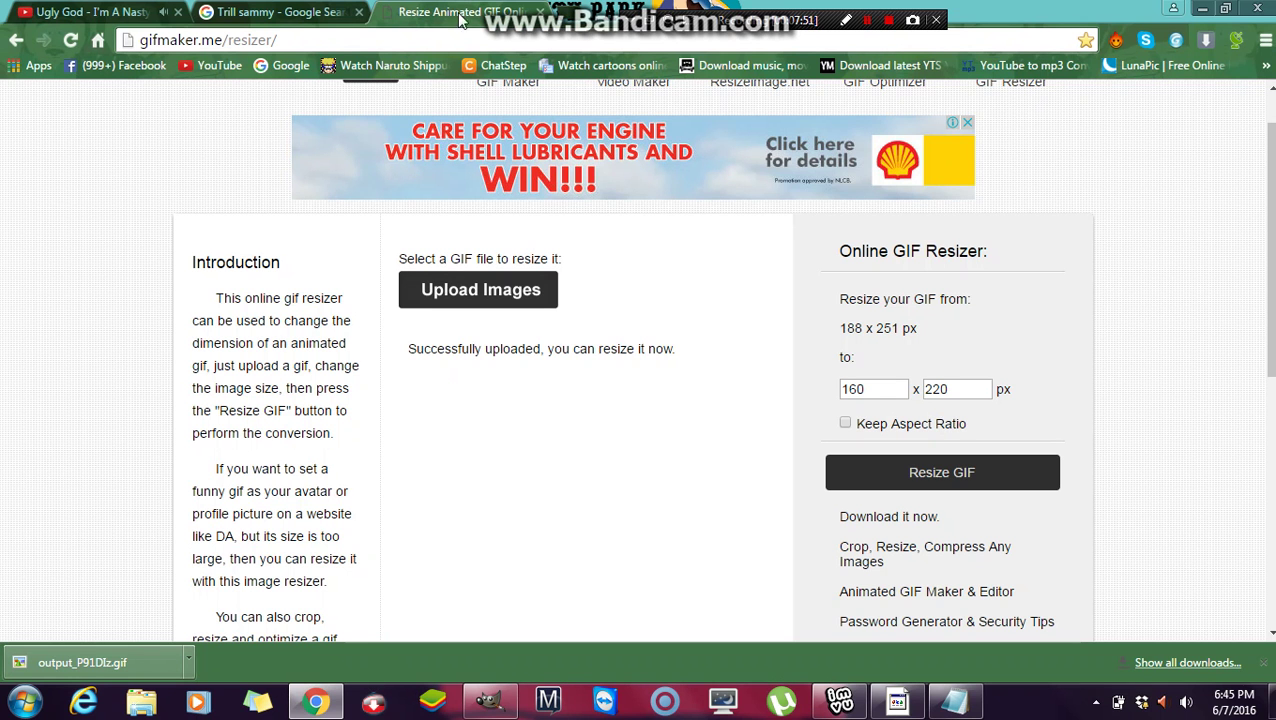
left_click(472, 42)
key("BackSpace")
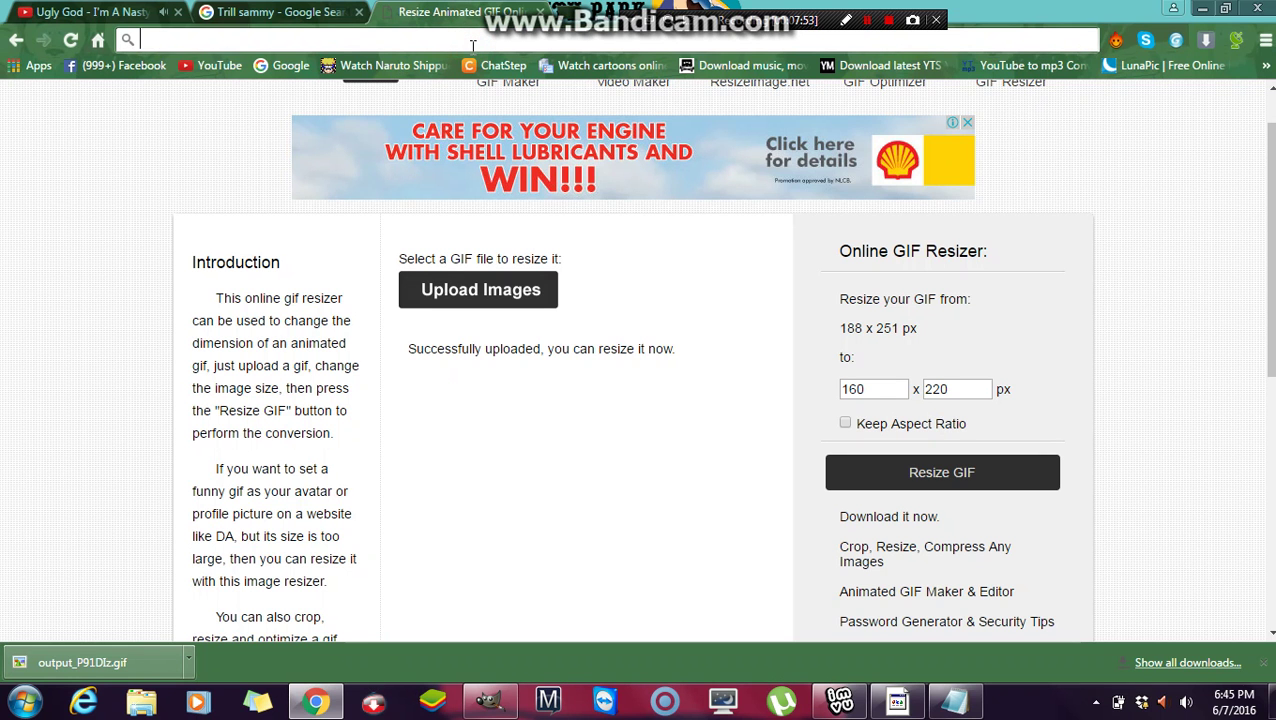
type("imv")
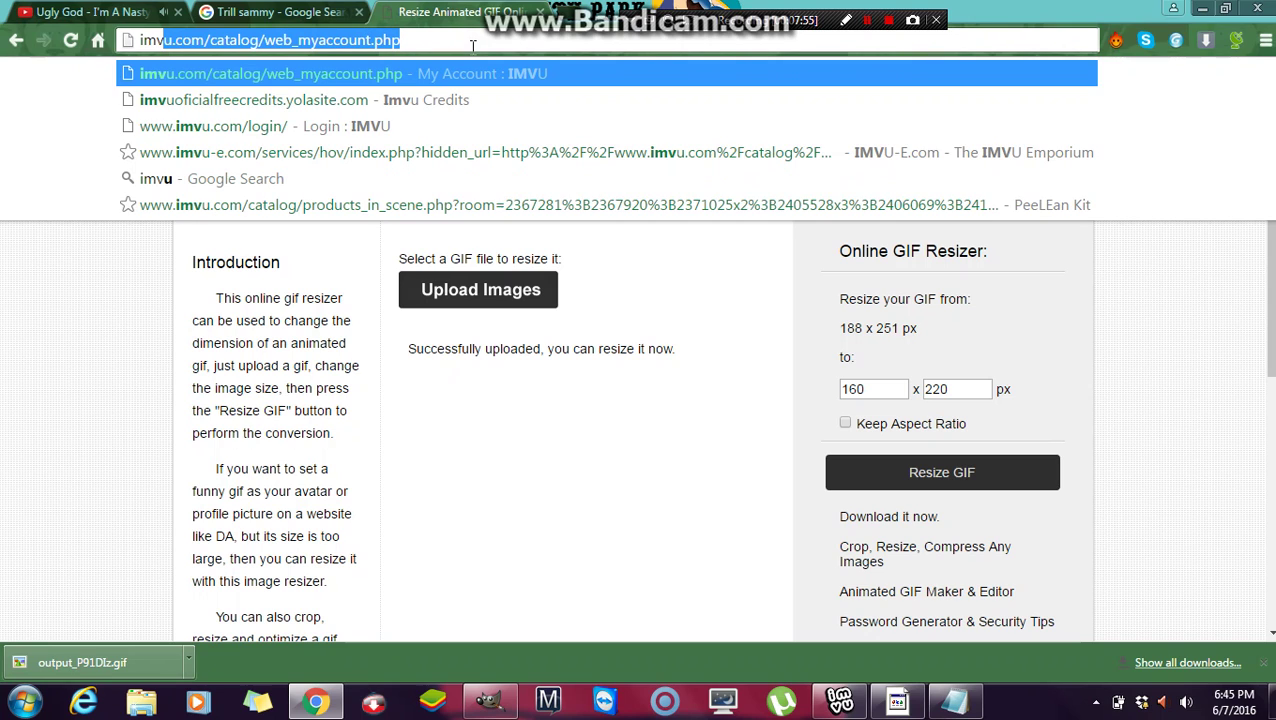
key("Return")
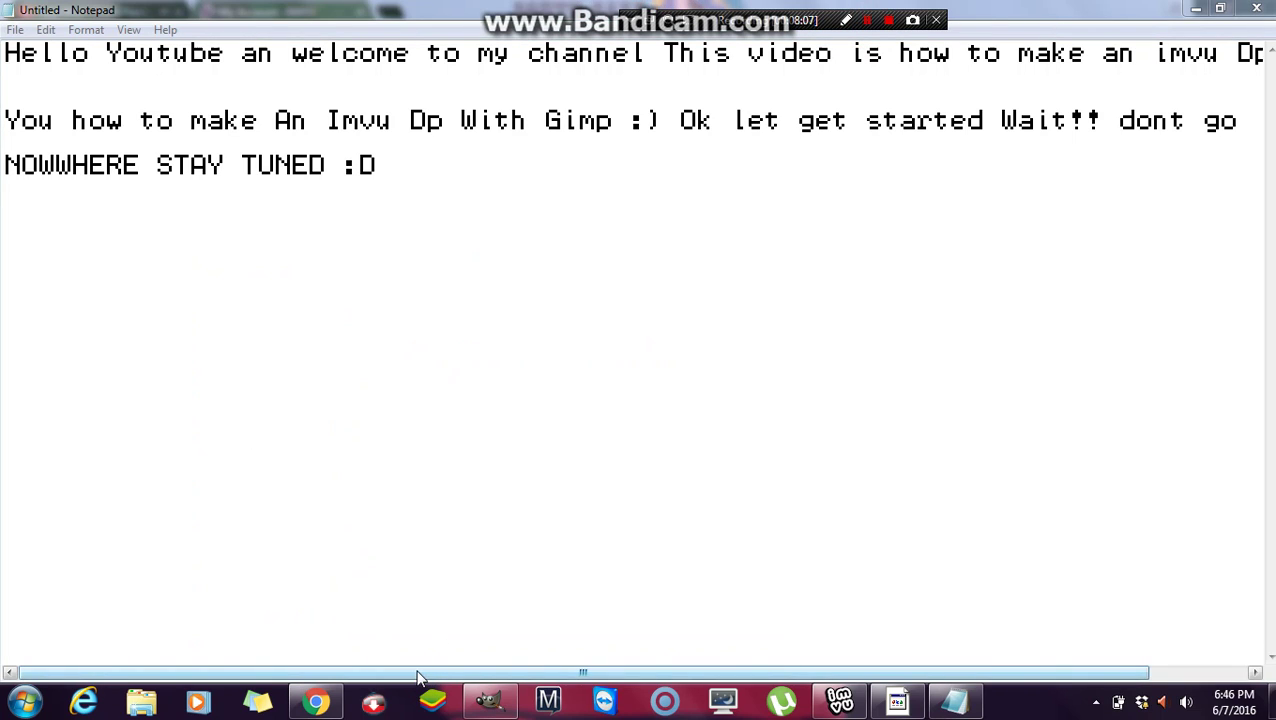
mouse_move(420, 678)
left_mouse_down()
mouse_move(436, 674)
mouse_move(388, 683)
mouse_move(537, 688)
mouse_move(383, 675)
left_mouse_up()
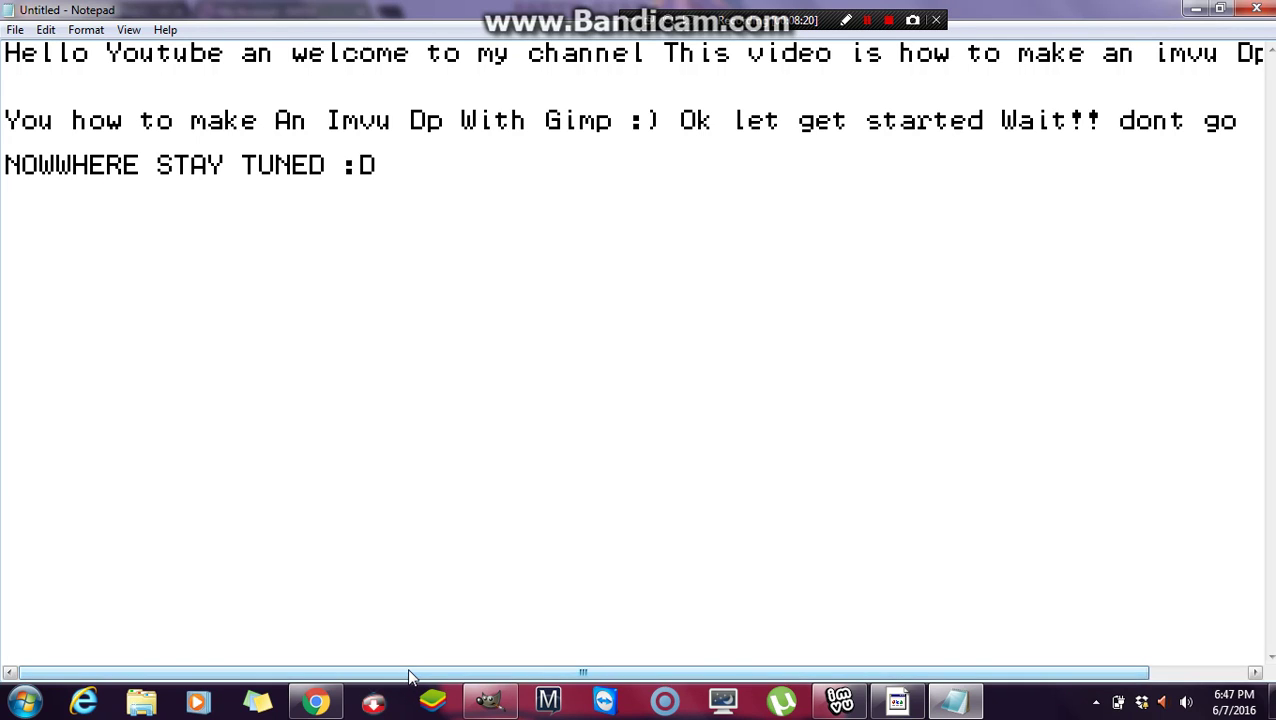
mouse_move(408, 677)
left_mouse_down()
mouse_move(491, 664)
mouse_move(454, 654)
mouse_move(387, 591)
left_mouse_up()
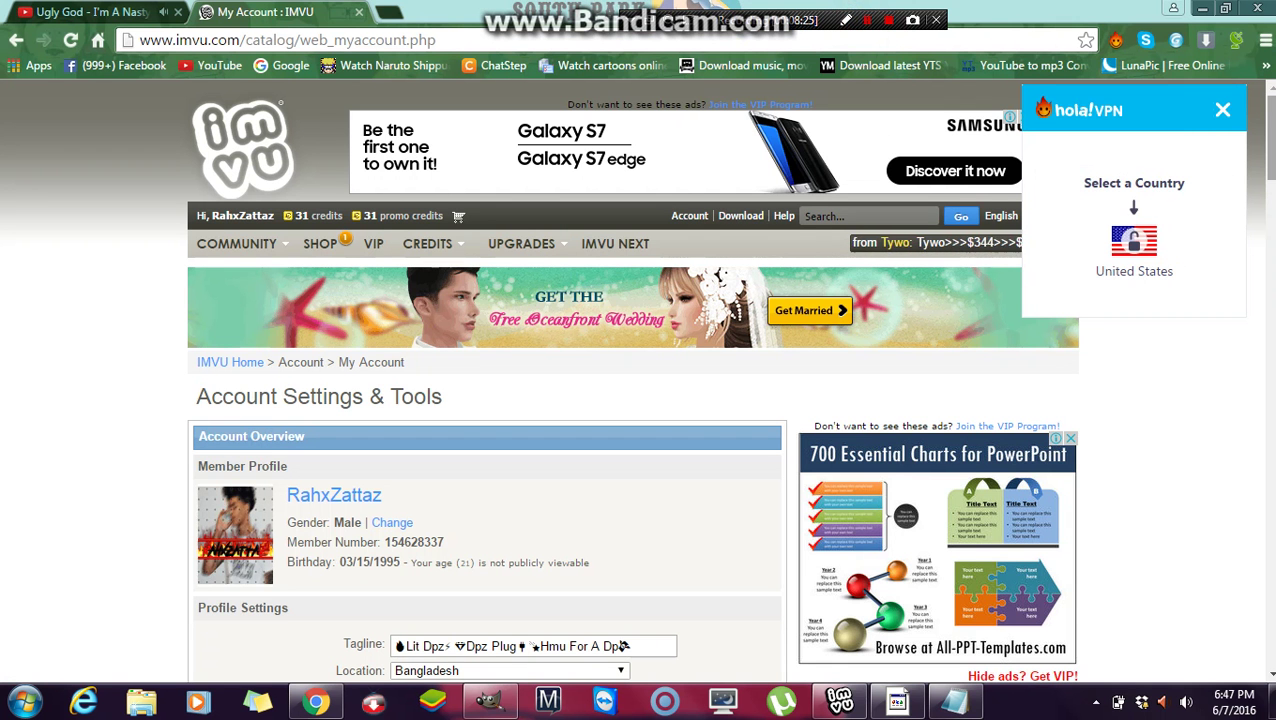
Step: Under Profile Settings, choose output_P91DIz.gif from the Desktop as the Upload Avatar Image file
scroll(638, 380, "down", 1)
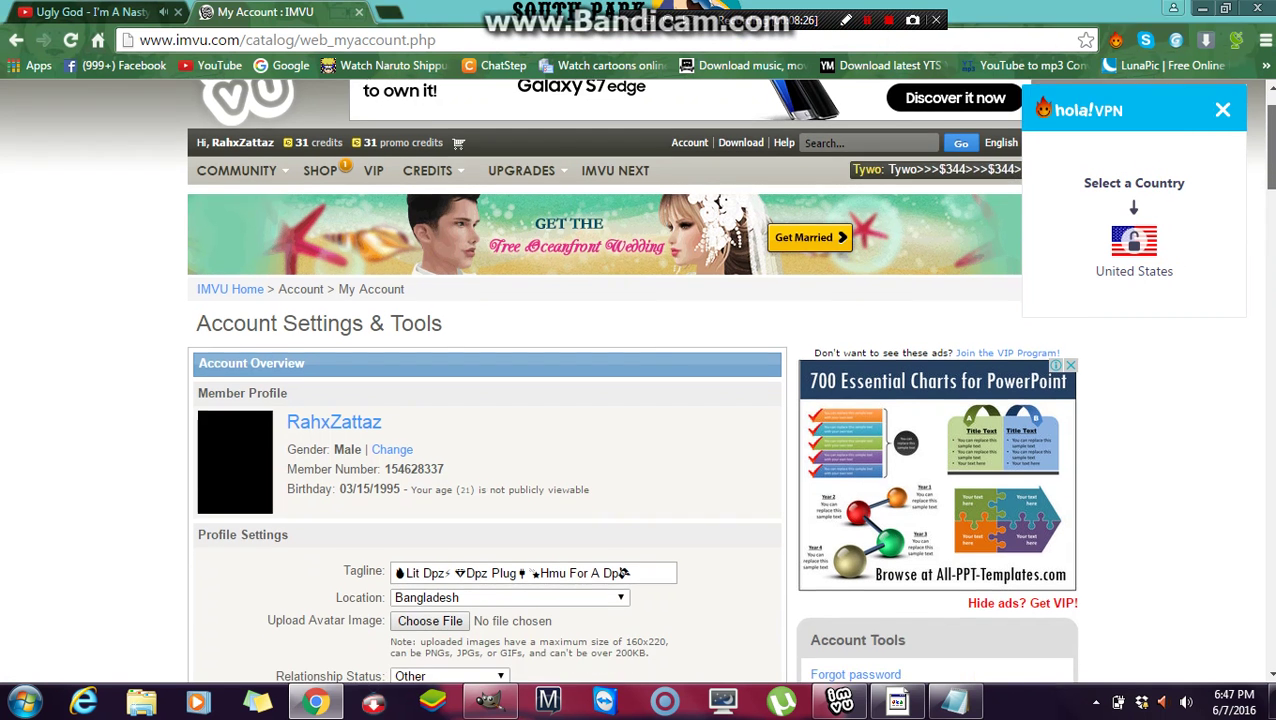
scroll(638, 380, "down", 1)
scroll(638, 380, "down", 2)
scroll(755, 360, "down", 1)
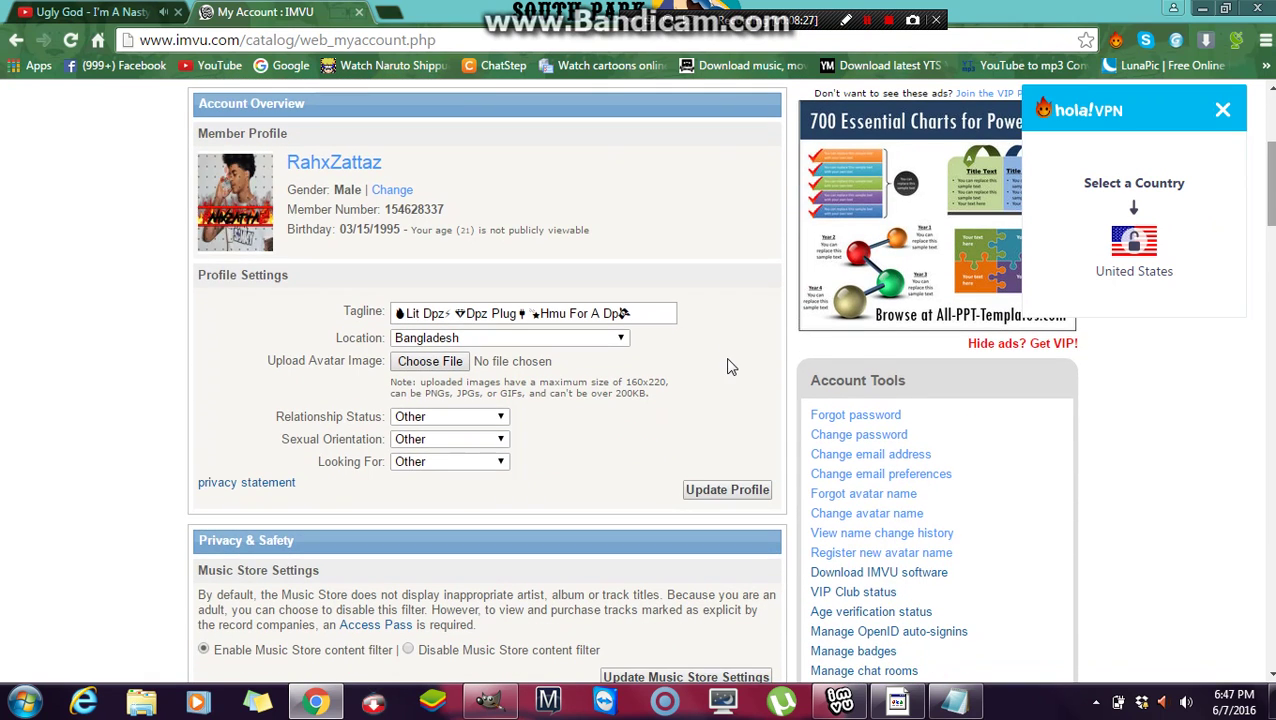
left_click(413, 366)
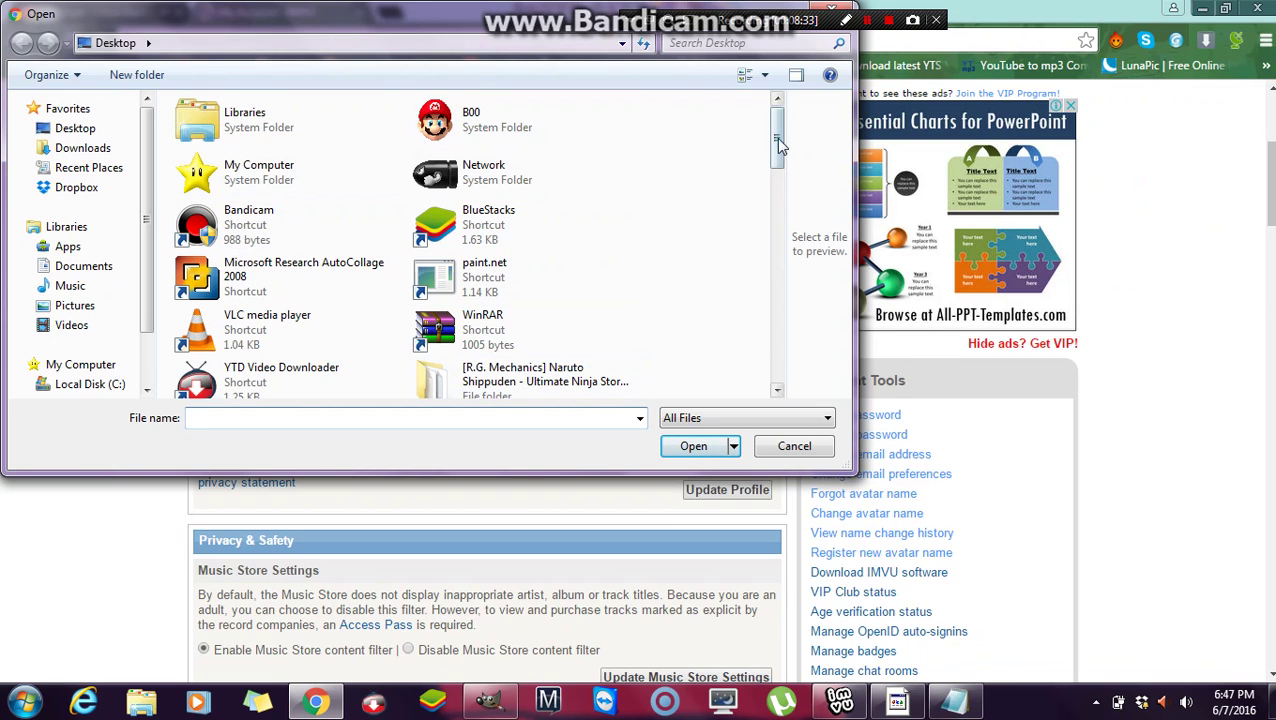
left_click_drag(779, 146, 783, 328)
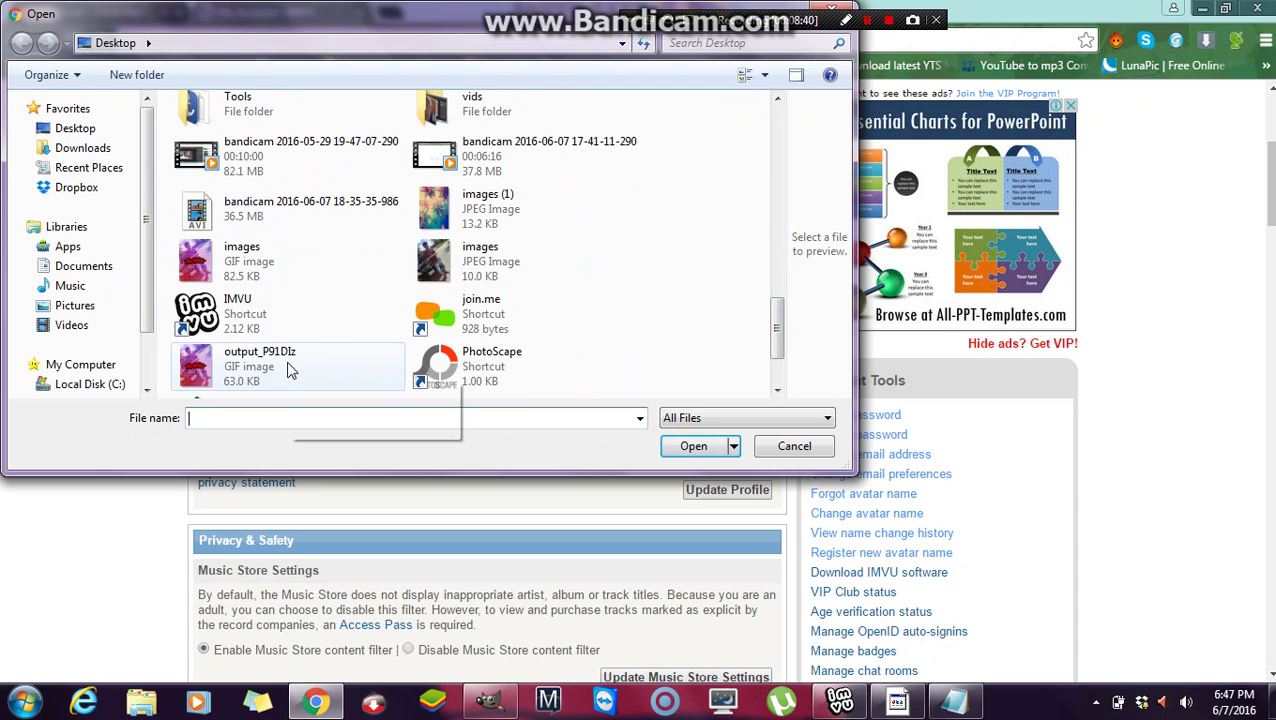
left_click(244, 360)
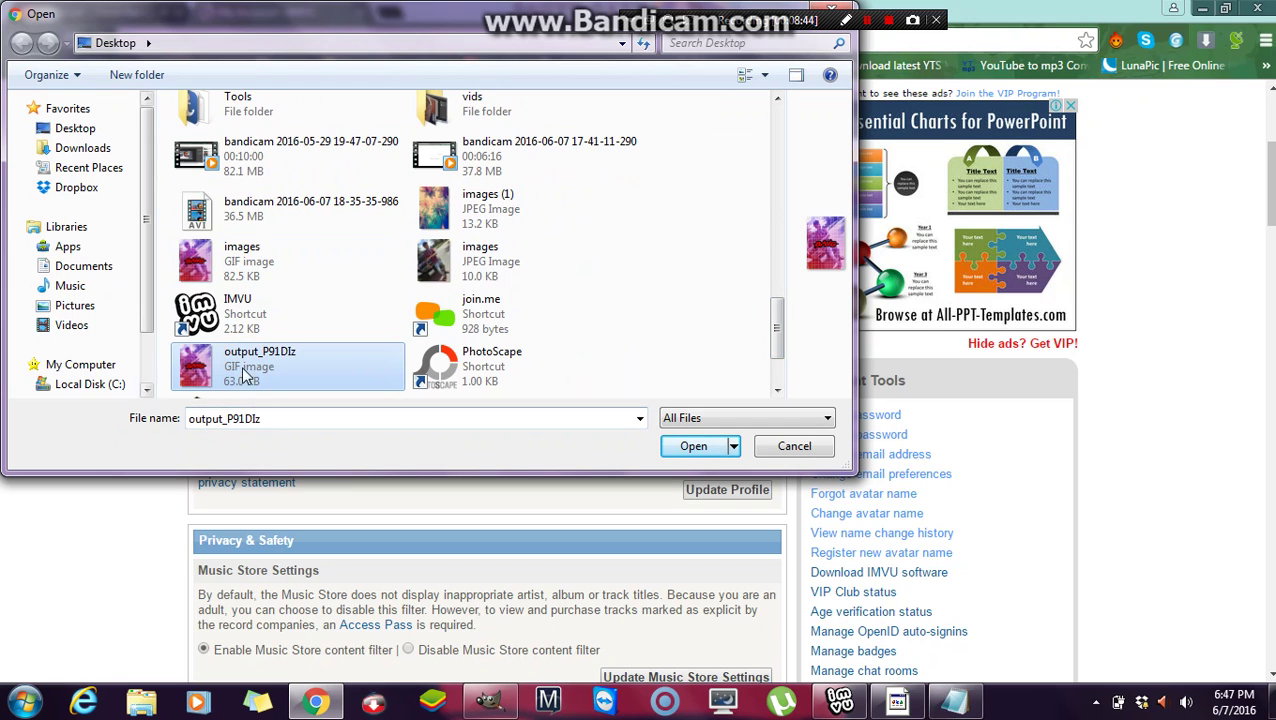
left_click(690, 447)
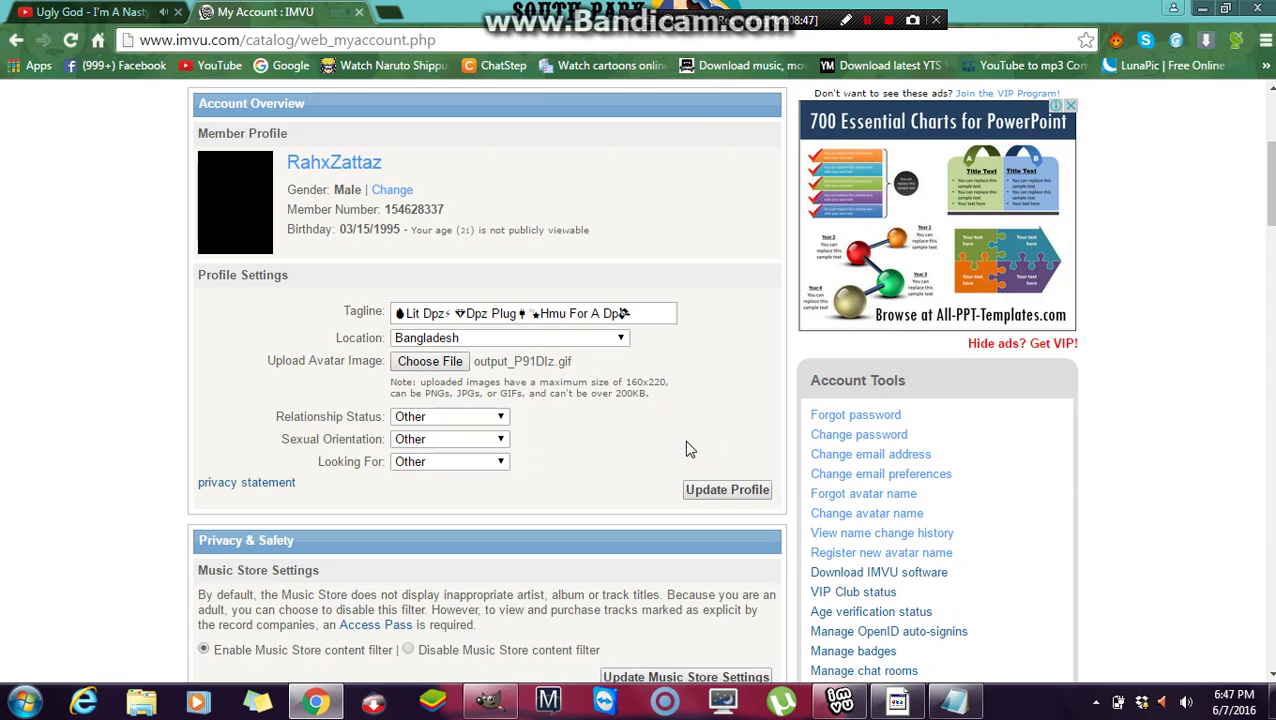
Step: Update the profile and scroll the reloaded page to check the new BANG avatar
left_click(717, 497)
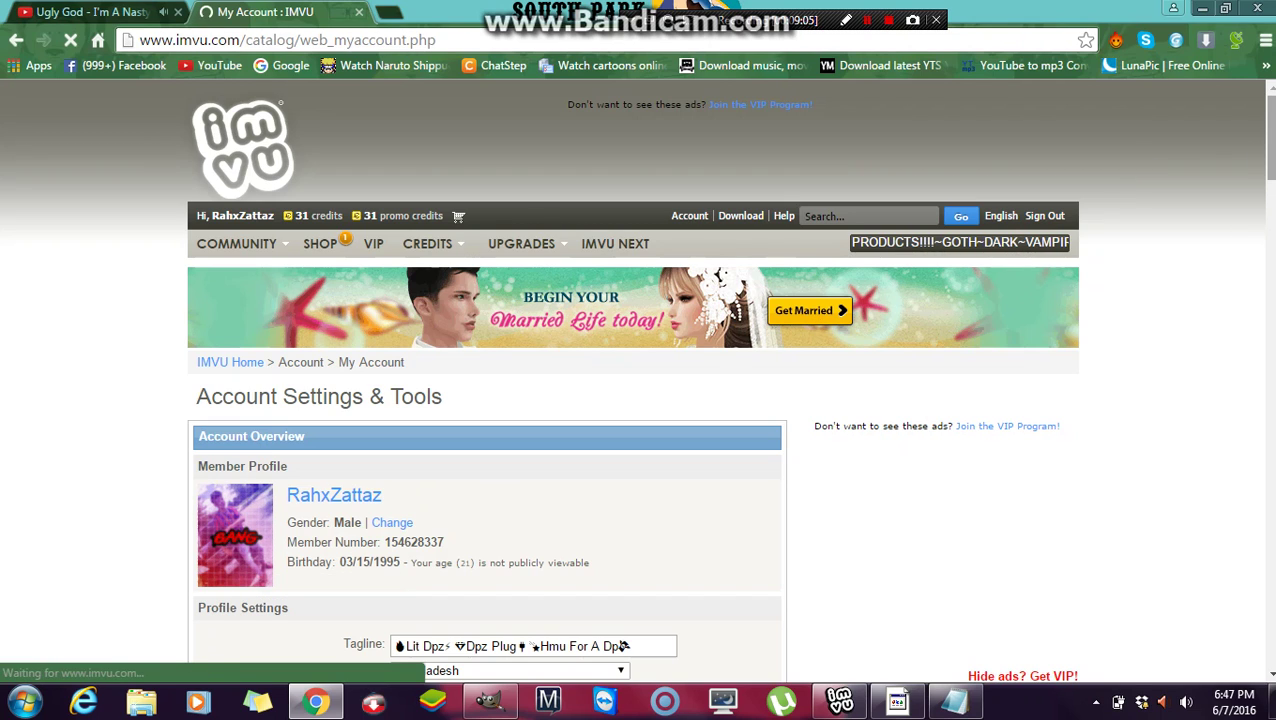
scroll(638, 400, "down", 1)
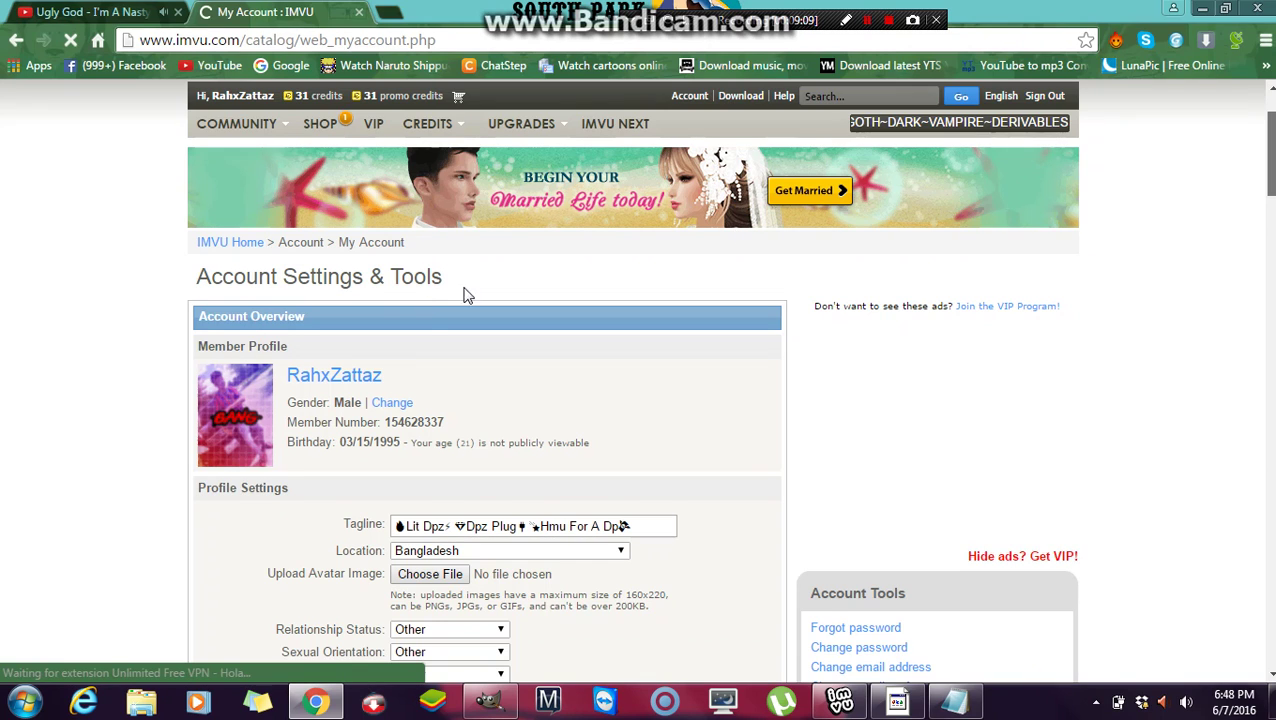
scroll(421, 304, "down", 1)
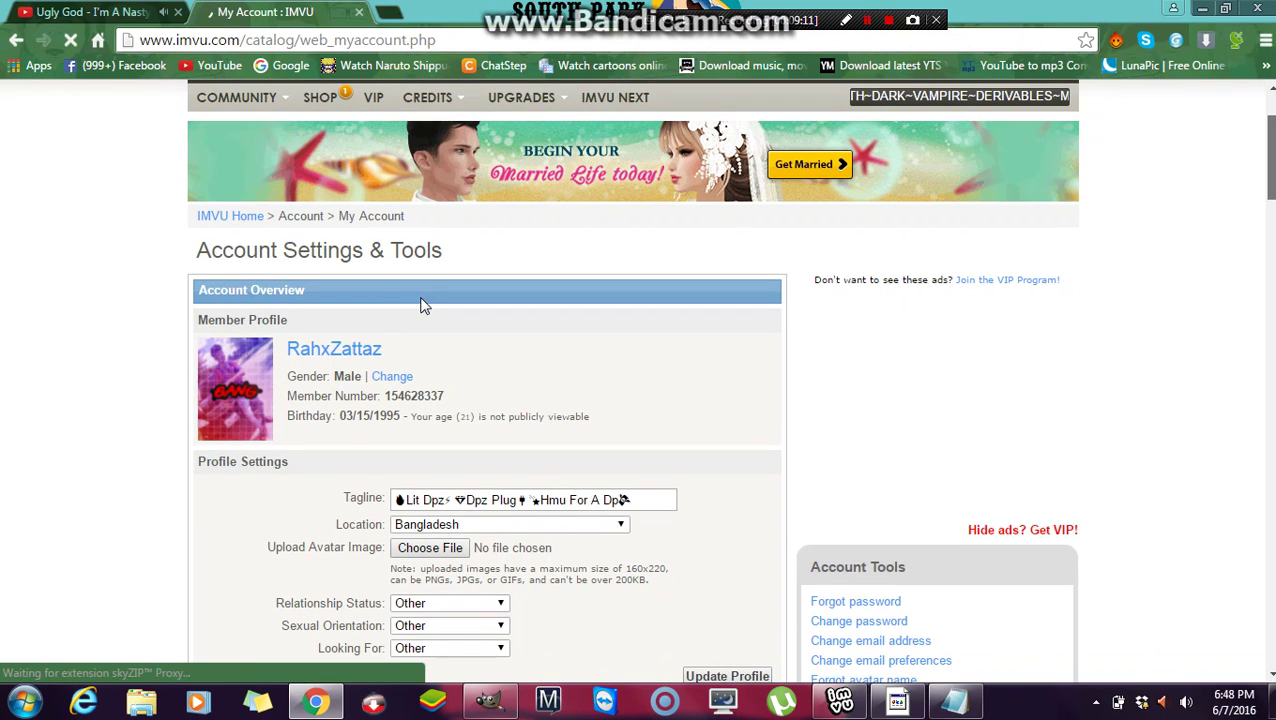